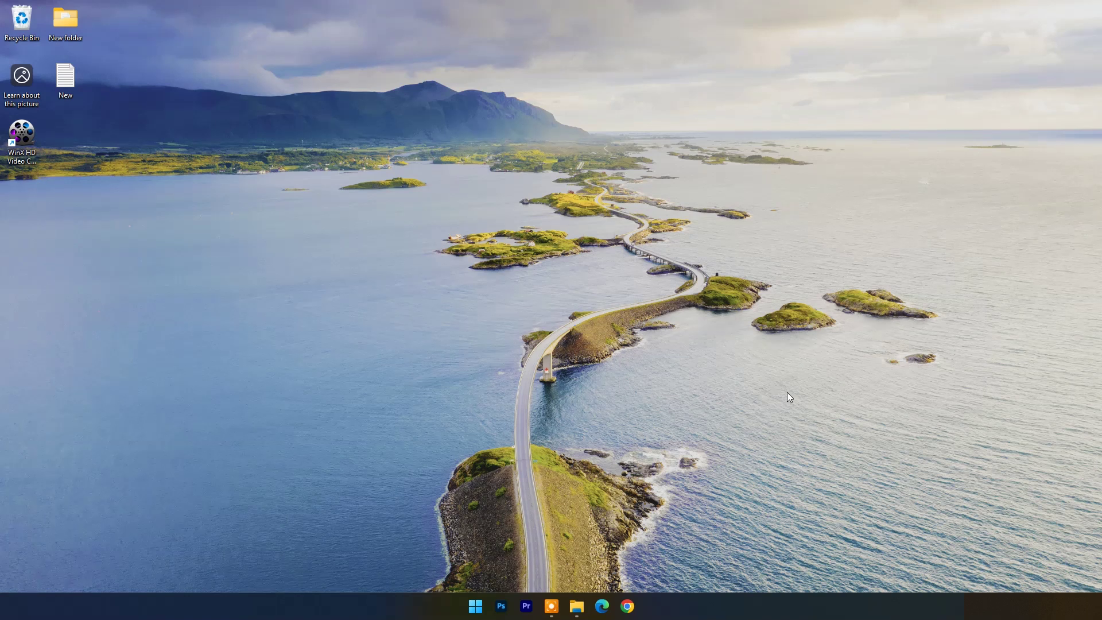
Open the Edge browser and look through the Winxvideo AI product page for its enhancement, conversion and compression features.
left_click(602, 606)
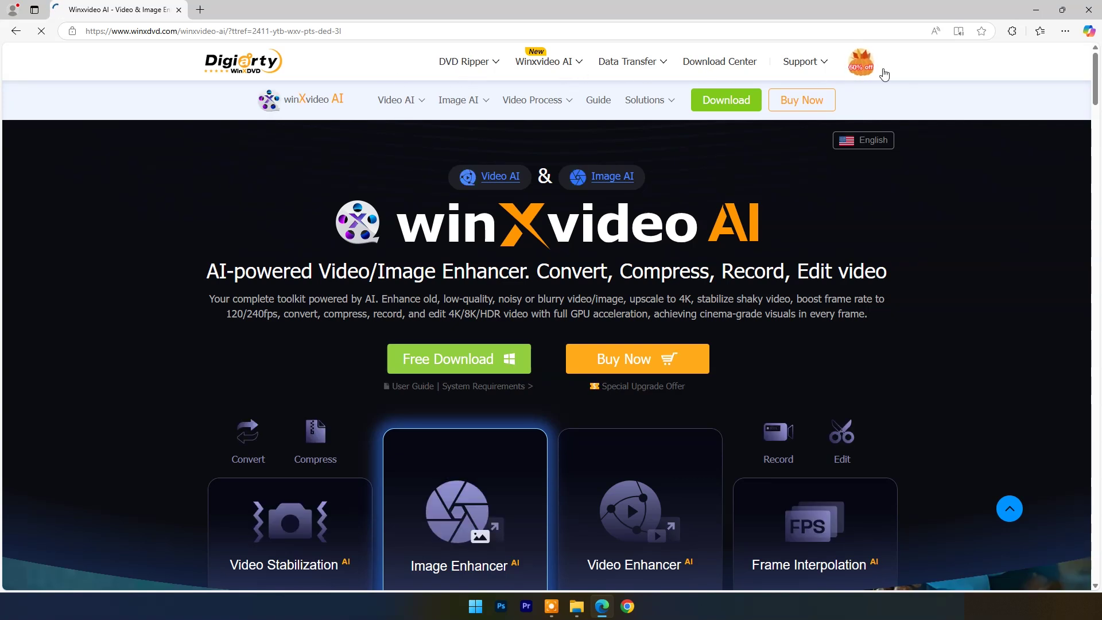
scroll(902, 188, "down", 10)
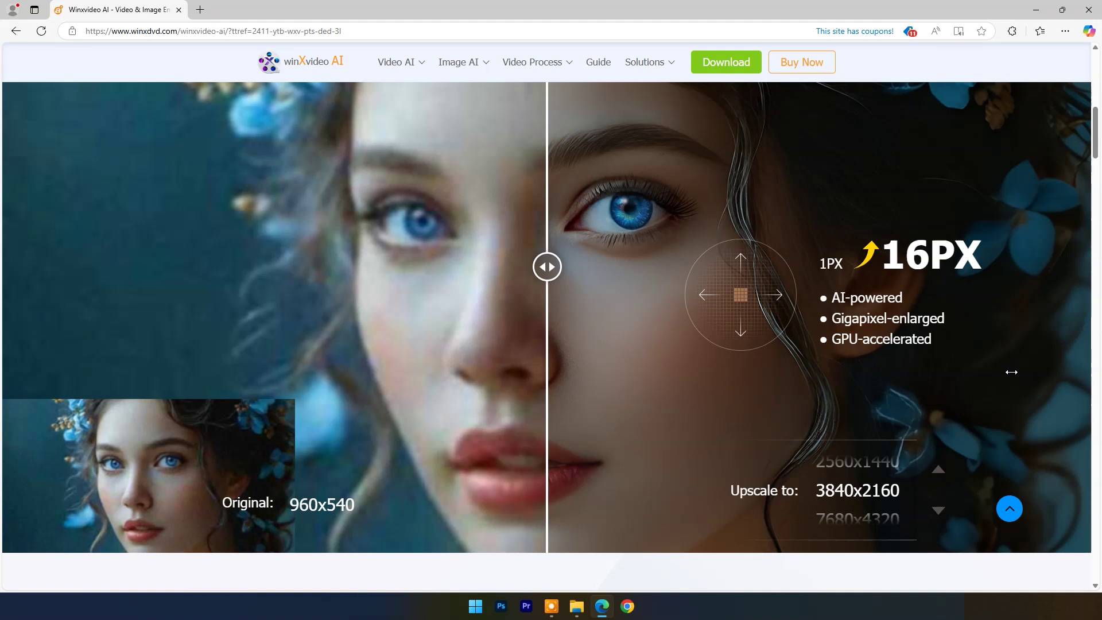
scroll(984, 357, "down", 3)
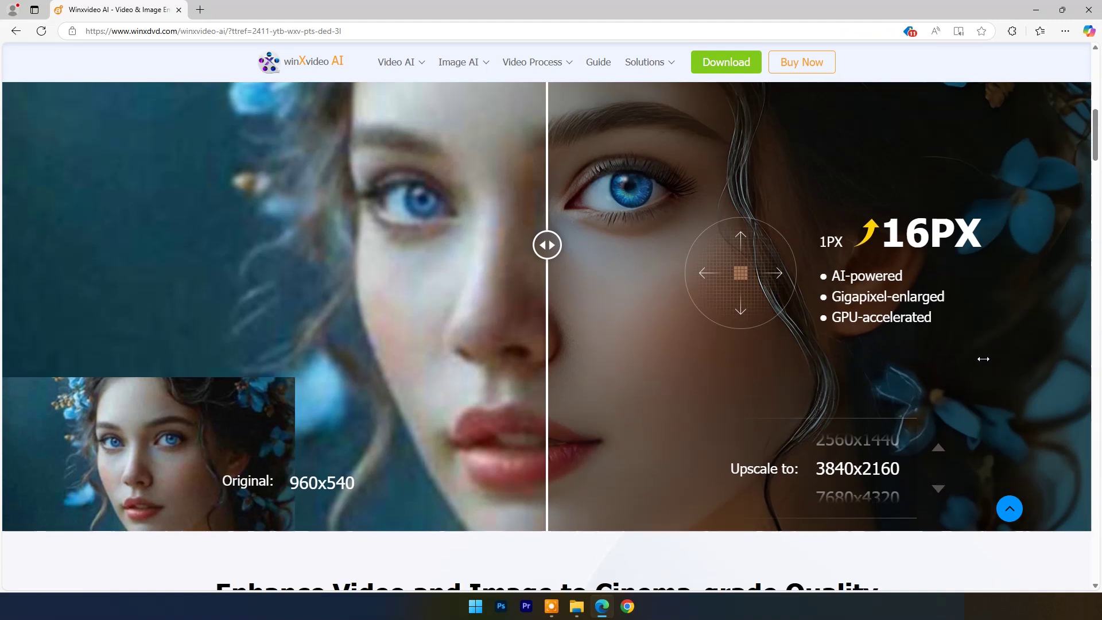
scroll(873, 347, "down", 5)
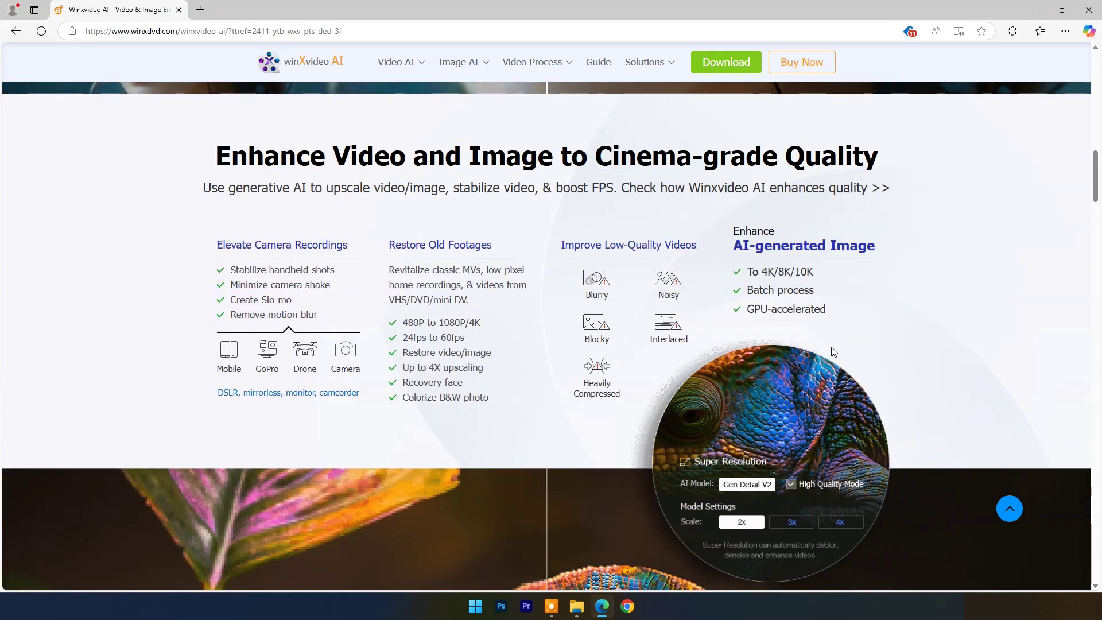
scroll(835, 317, "down", 3)
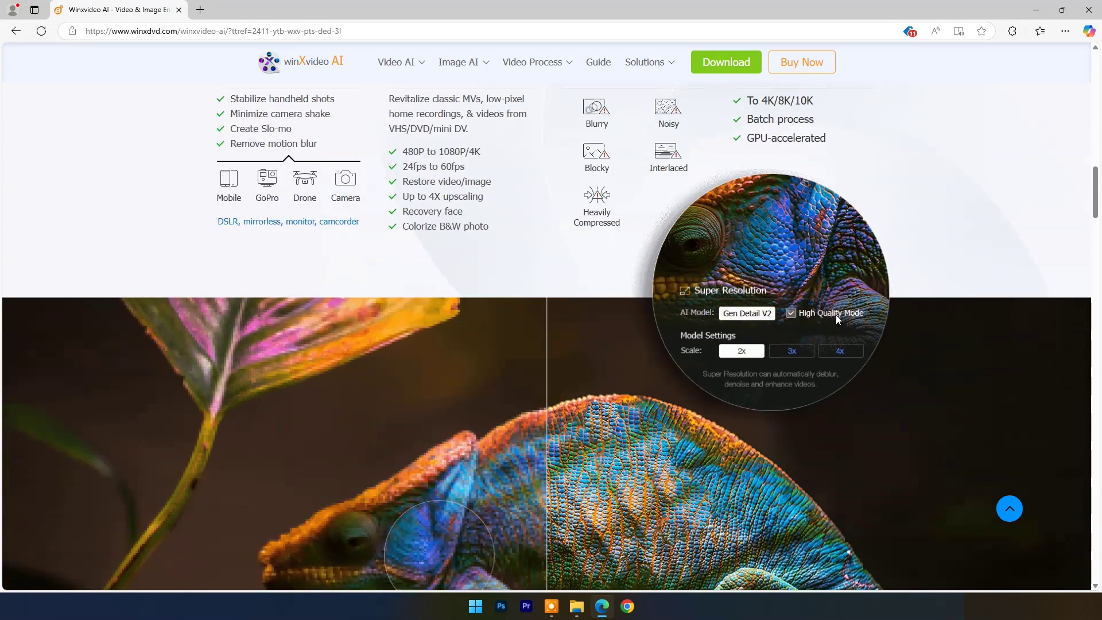
scroll(560, 288, "down", 5)
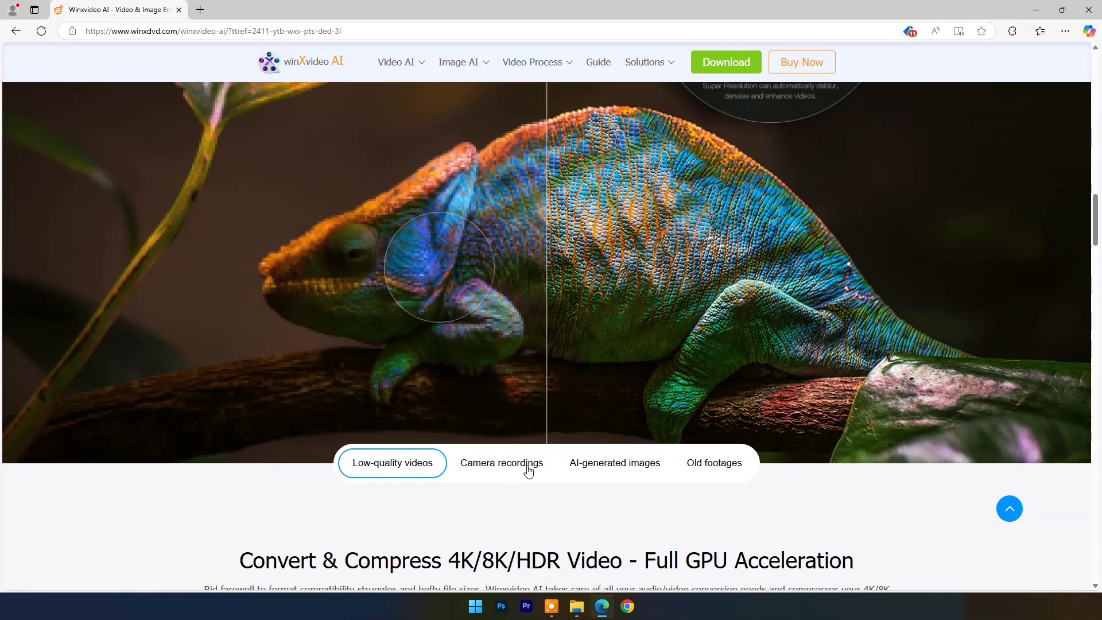
scroll(490, 286, "down", 8)
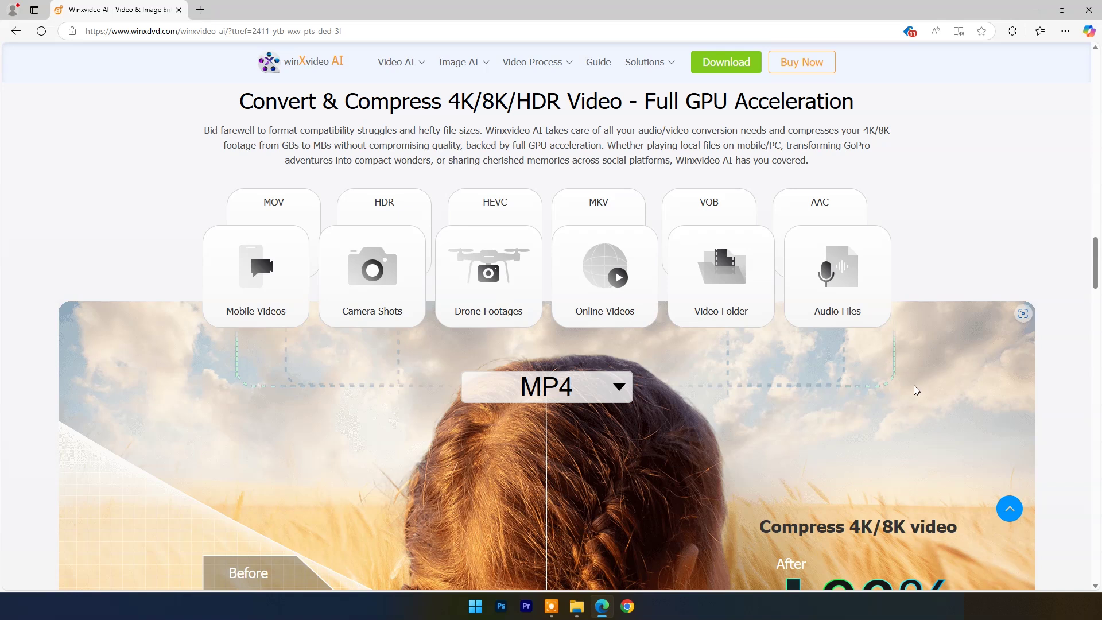
scroll(792, 313, "down", 5)
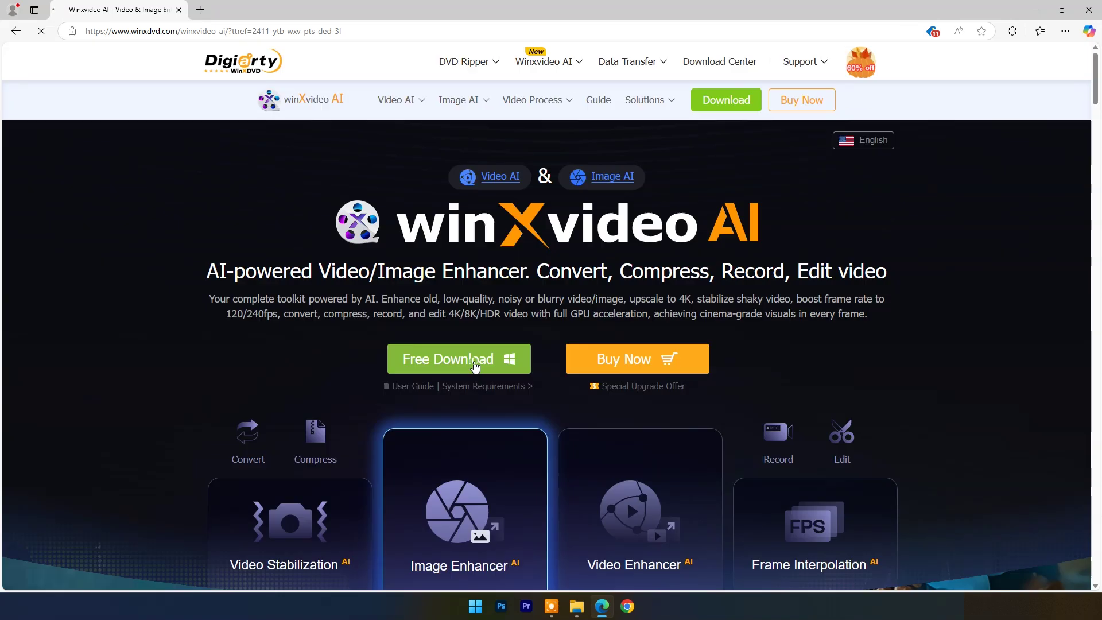
Download the free Winxvideo AI installer, run it and install the program in its default folder with a shortcut.
left_click(480, 364)
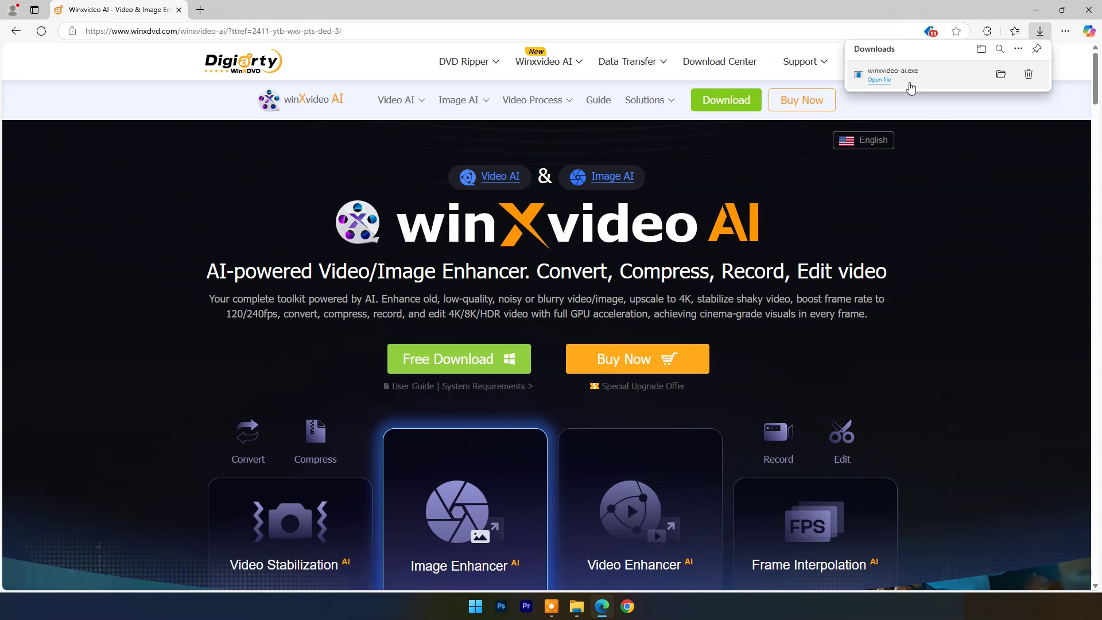
left_click(887, 82)
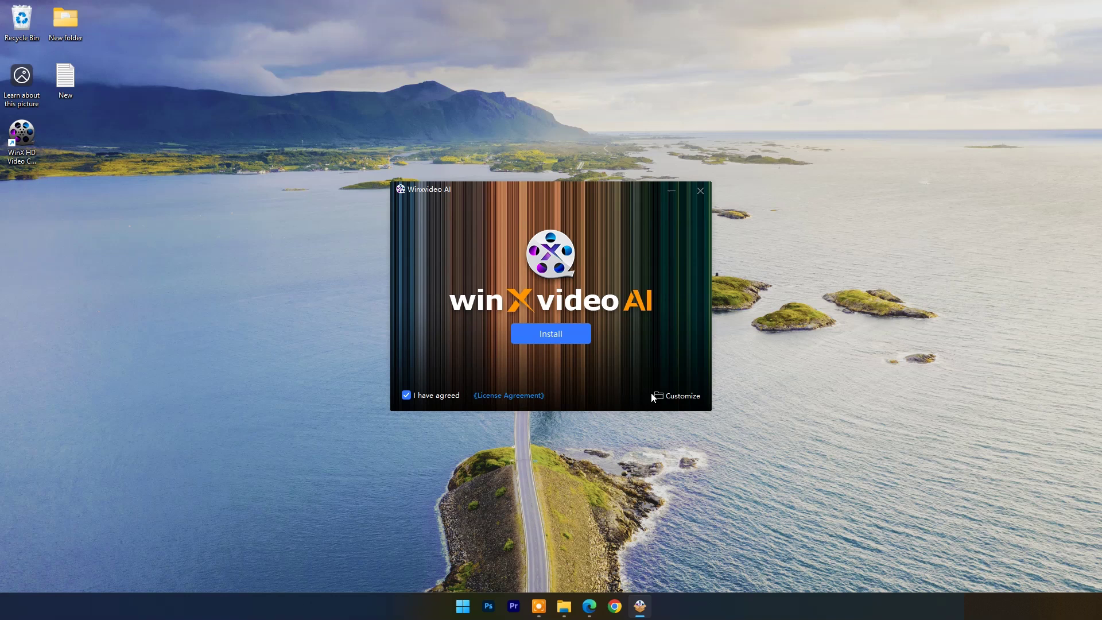
left_click(676, 396)
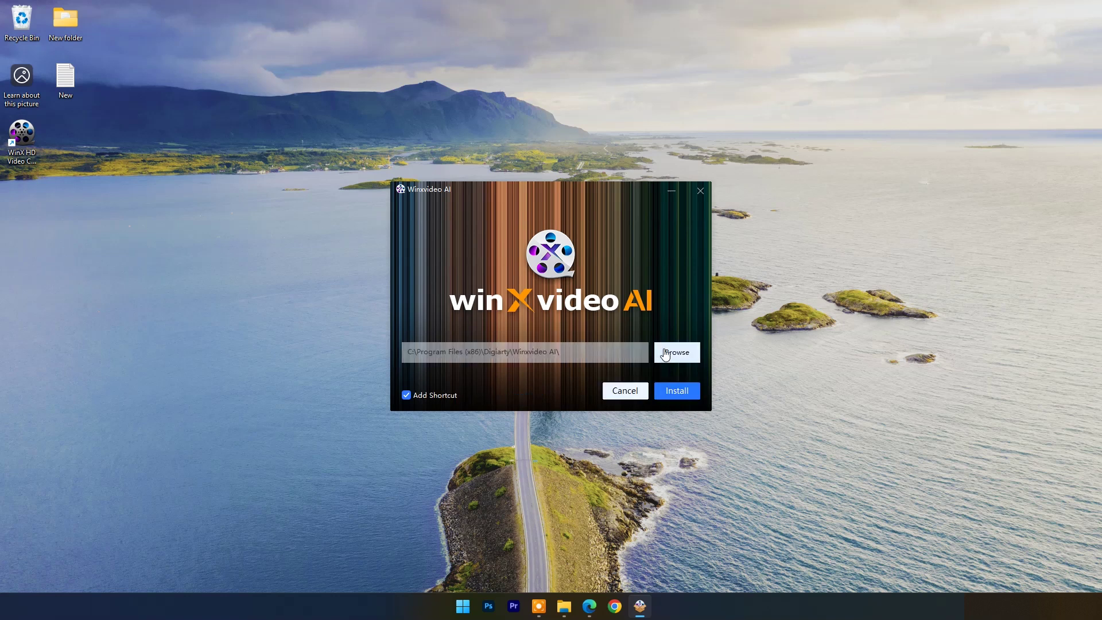
left_click(679, 392)
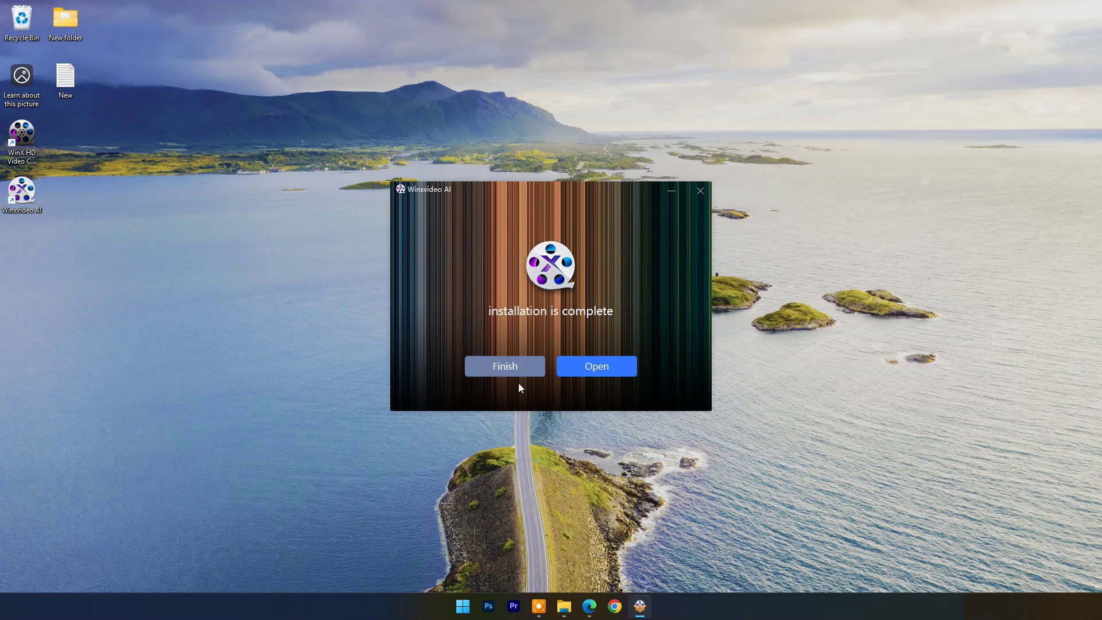
Launch the newly installed Winxvideo AI and open its Image AI tool.
left_click(607, 372)
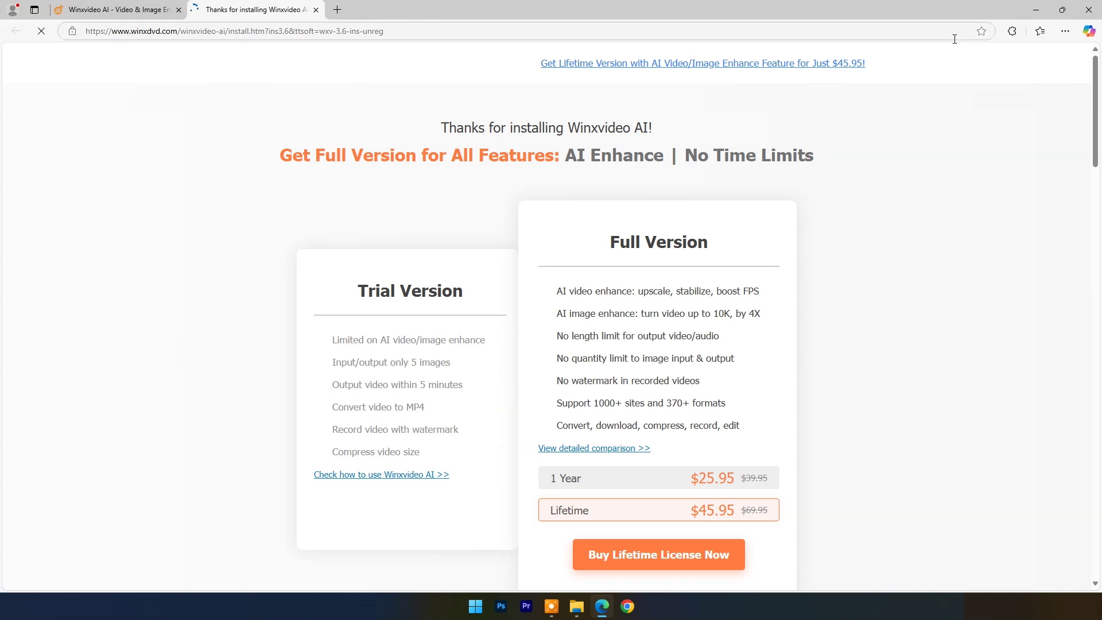
key("super+d")
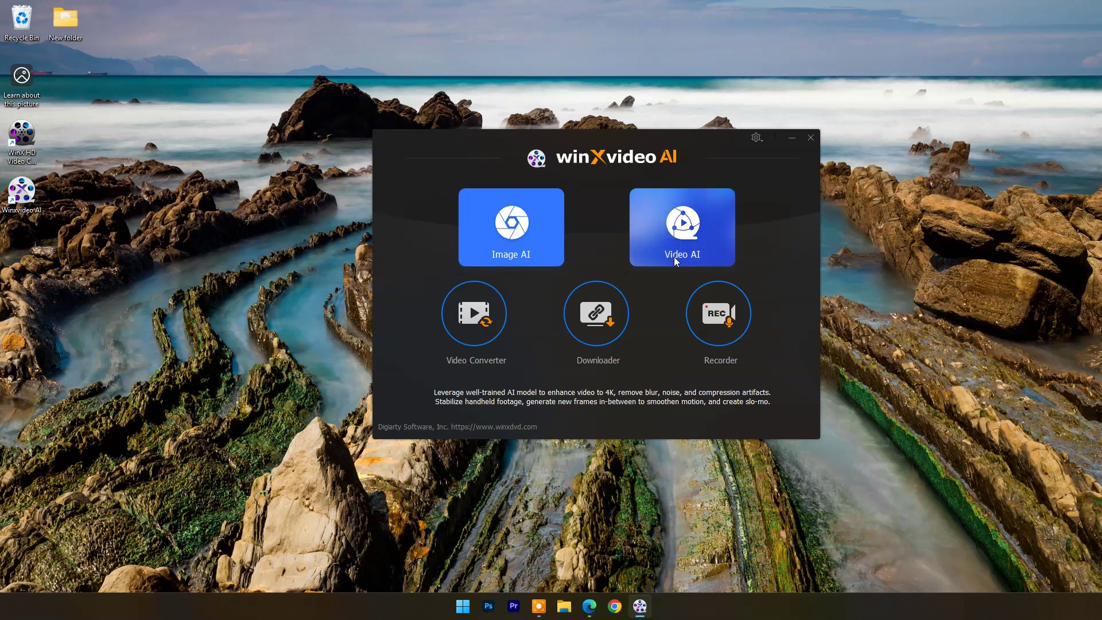
left_click(547, 222)
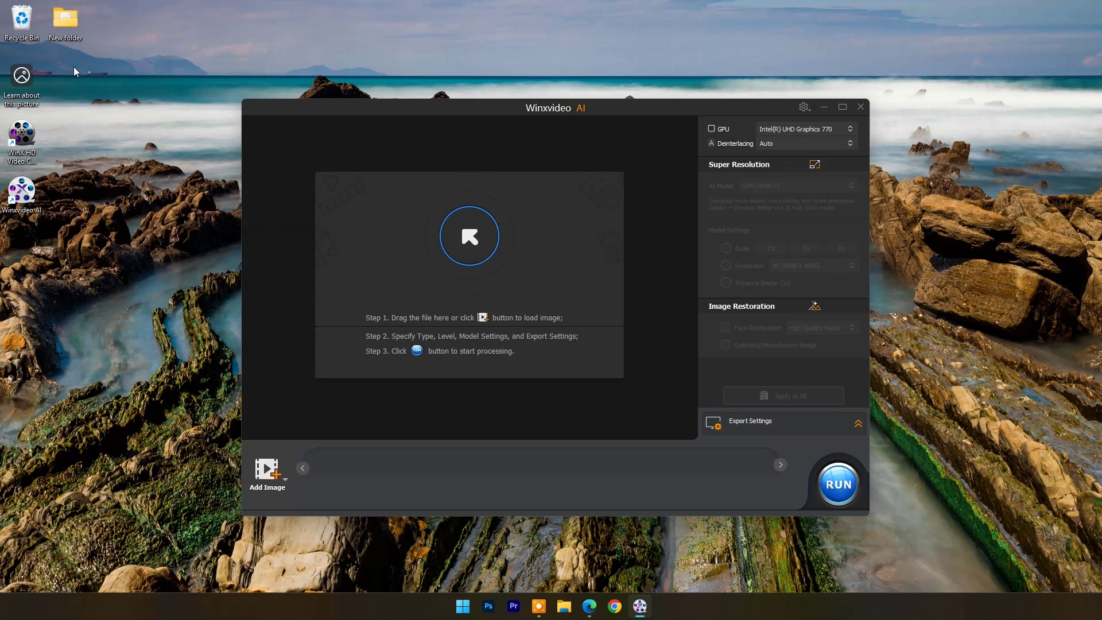
Load the maxresdefault image from the 2024 folder inside the desktop's New folder into the Image AI workspace.
double_click(65, 20)
left_click(169, 185)
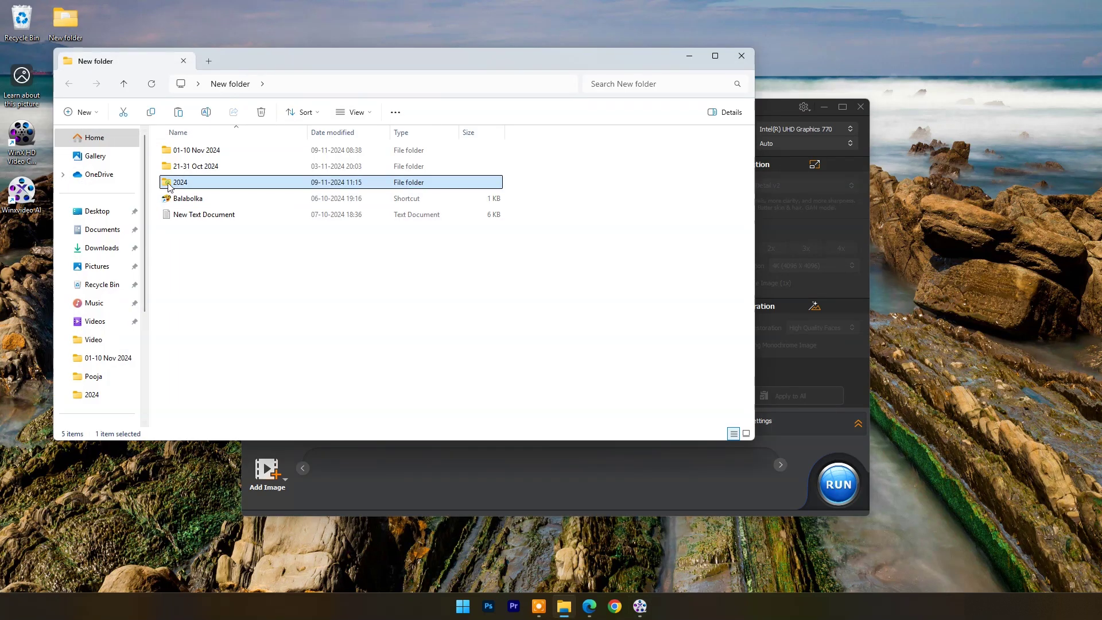
double_click(169, 184)
left_click_drag(279, 67, 730, 198)
left_click_drag(575, 108, 437, 56)
left_click_drag(786, 193, 769, 147)
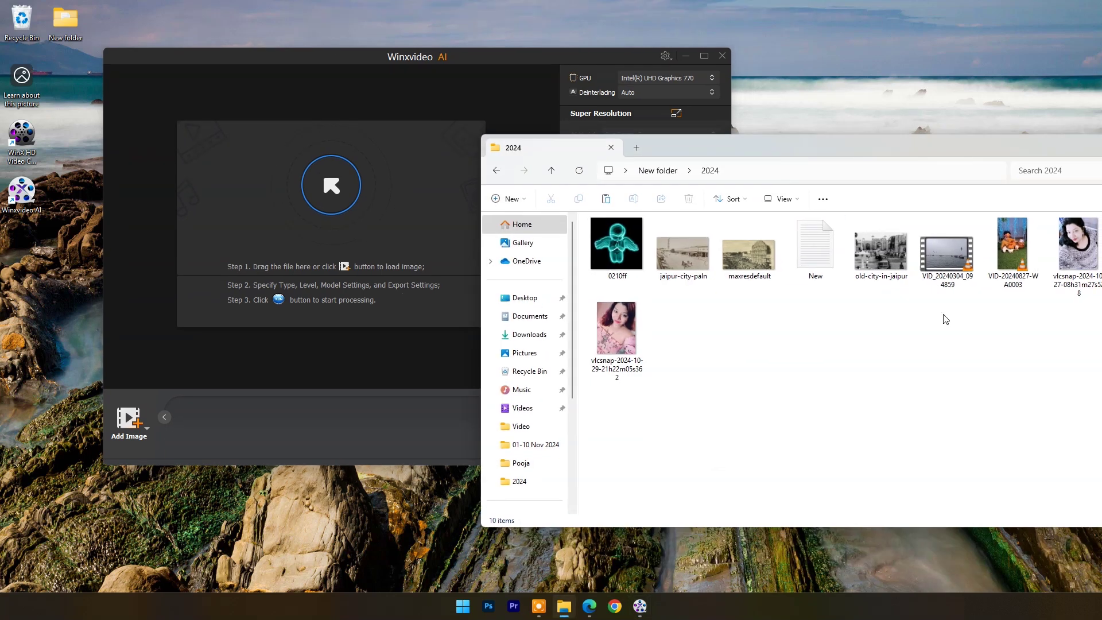
left_click_drag(993, 161, 870, 210)
left_click_drag(626, 292, 229, 218)
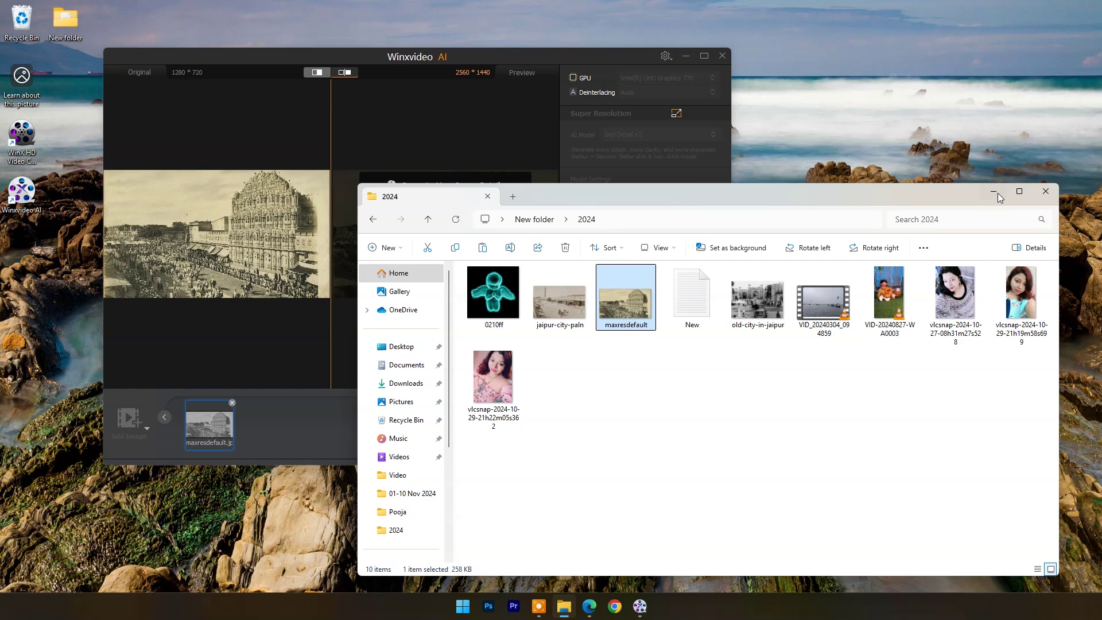
Examine the pixel dimensions in the maxresdefault file's detailed properties beside the enhancement preview.
key("alt+Return")
left_click(760, 325)
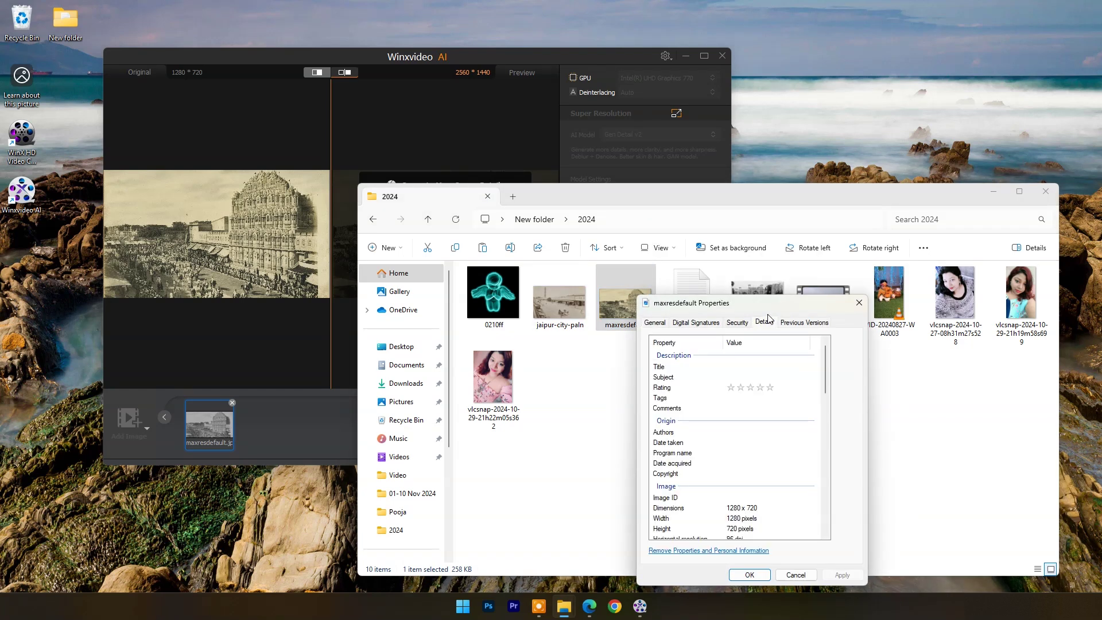
left_click(993, 191)
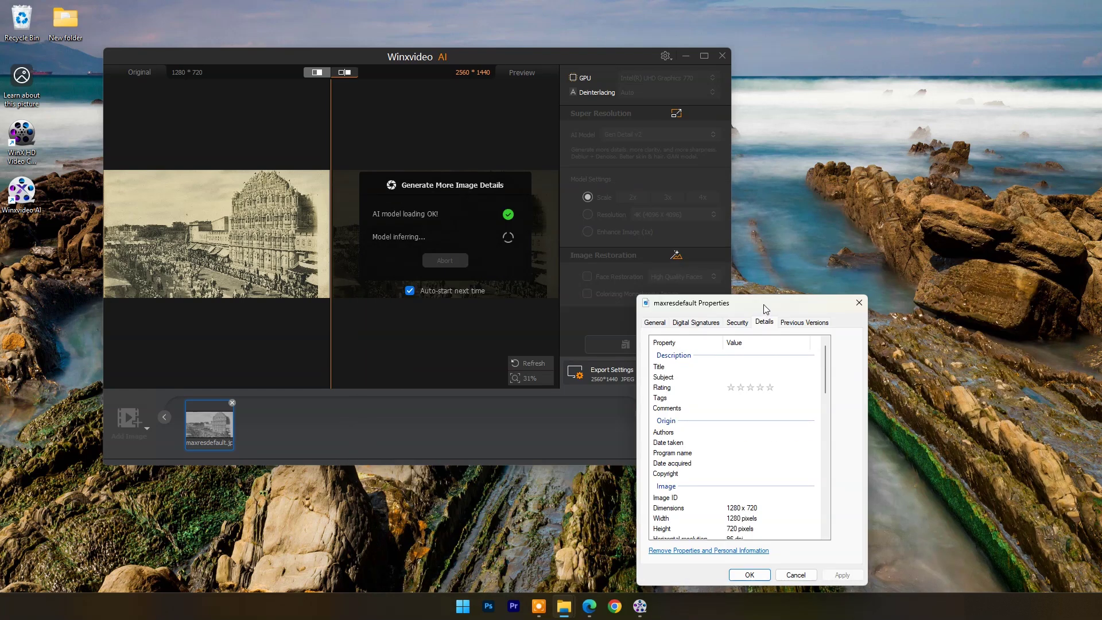
left_click_drag(764, 309, 791, 178)
scroll(779, 337, "down", 7)
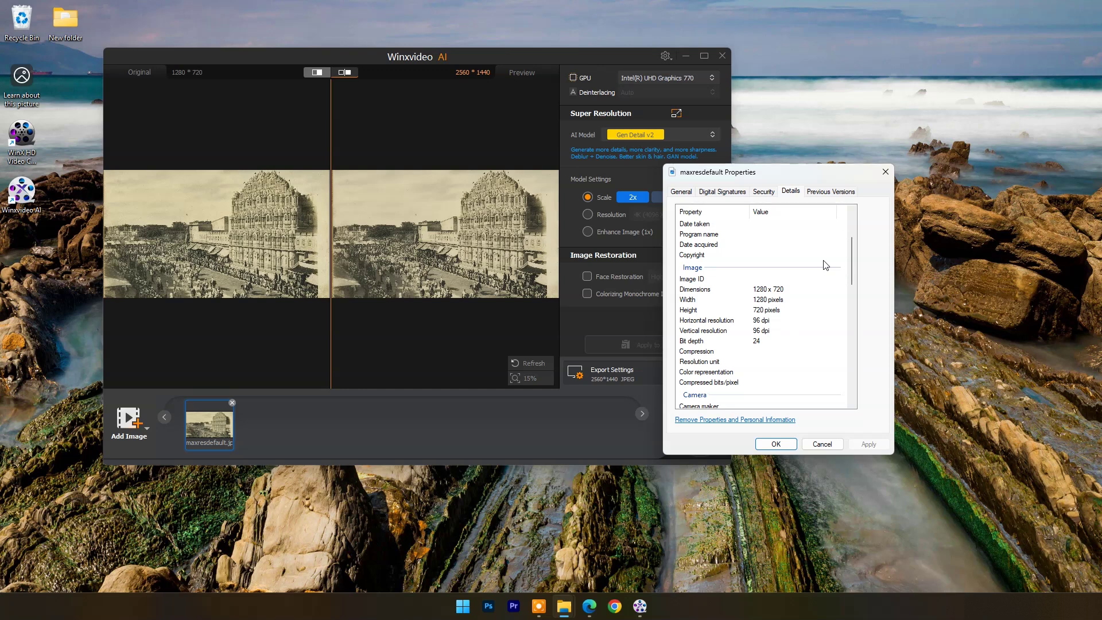
Review the AI models offered for Super Resolution, keeping Gen Detail v2.
left_click(336, 84)
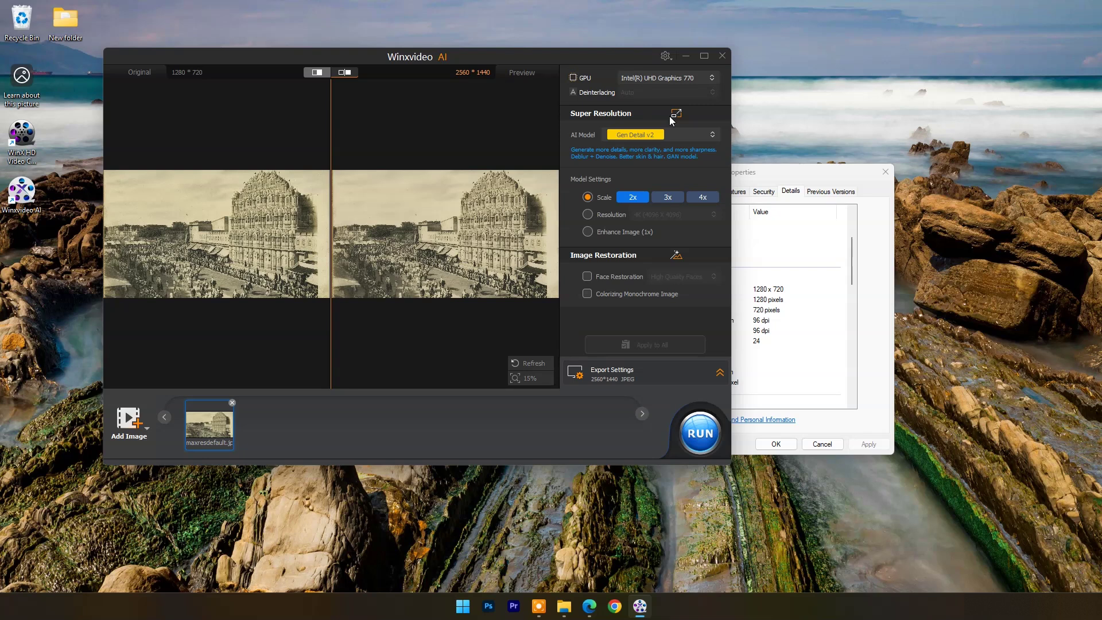
left_click(711, 138)
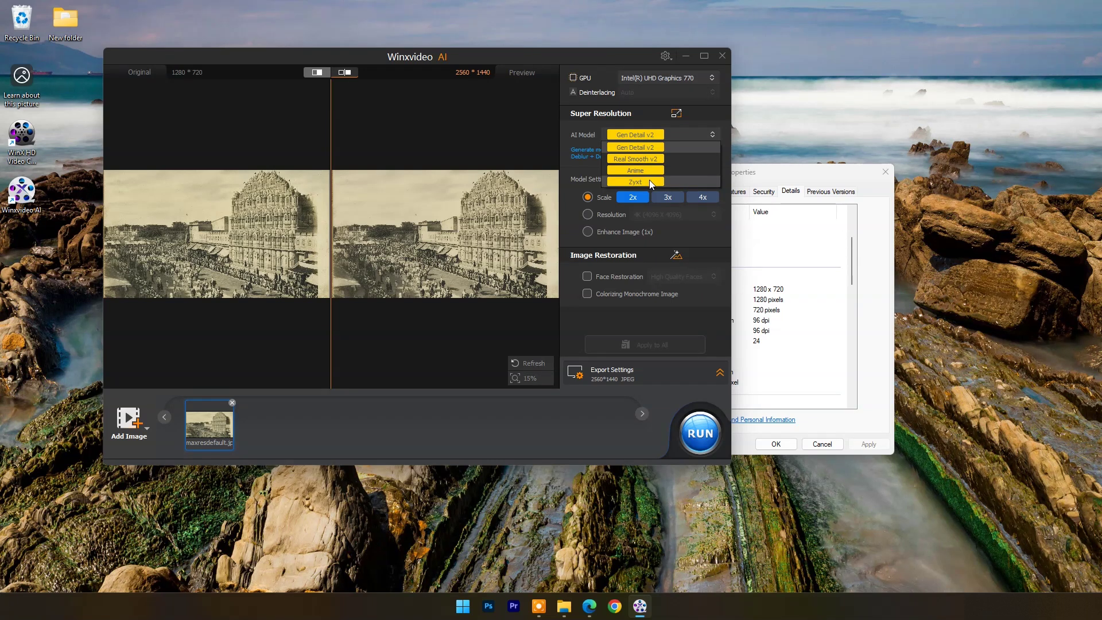
left_click(746, 126)
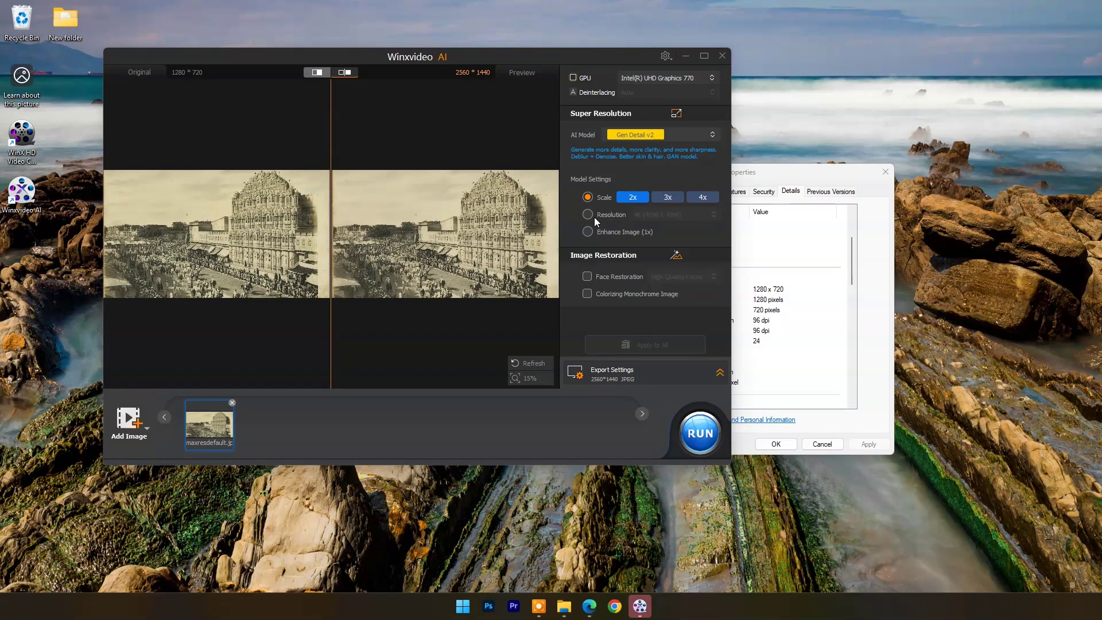
Try the 4K (4096 x 4096) resolution and Enhance Image (1x) options in the Super Resolution model settings.
left_click(590, 216)
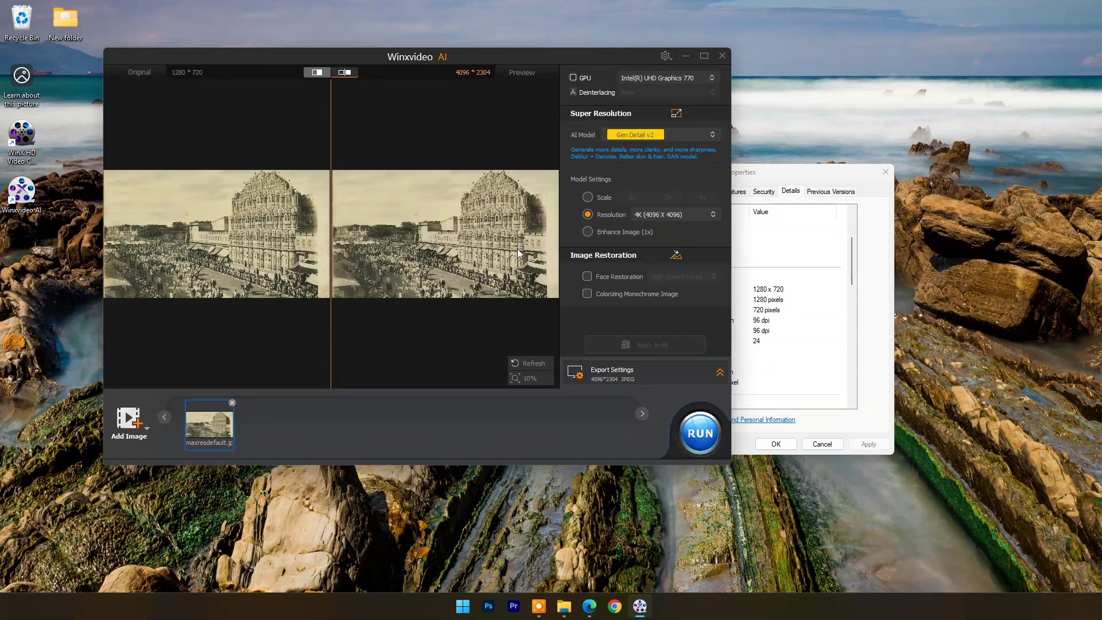
left_click(713, 217)
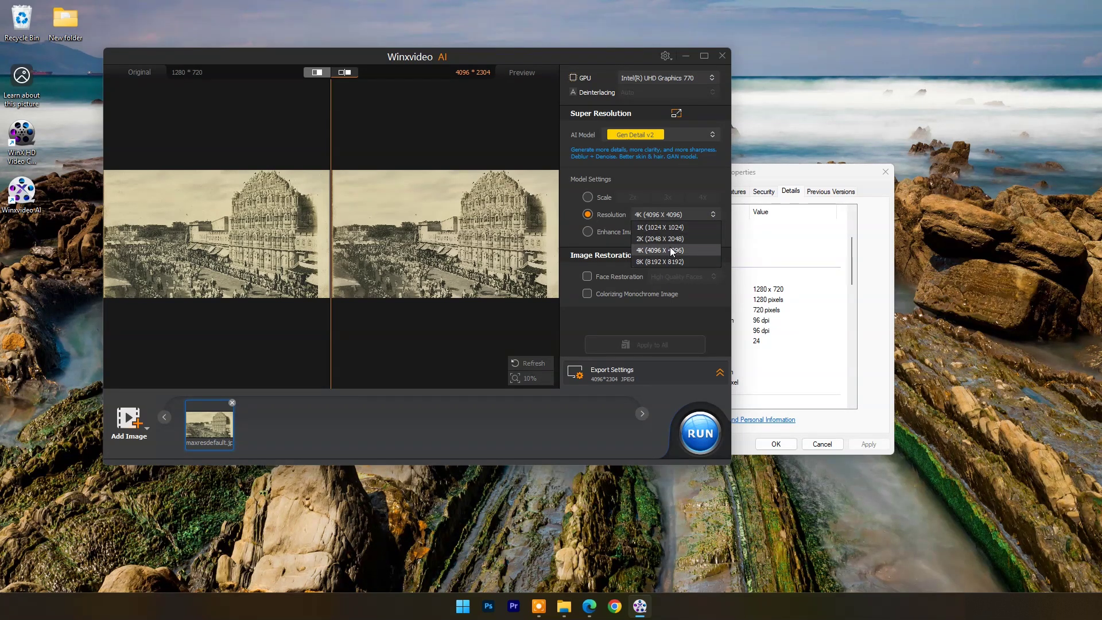
left_click(573, 240)
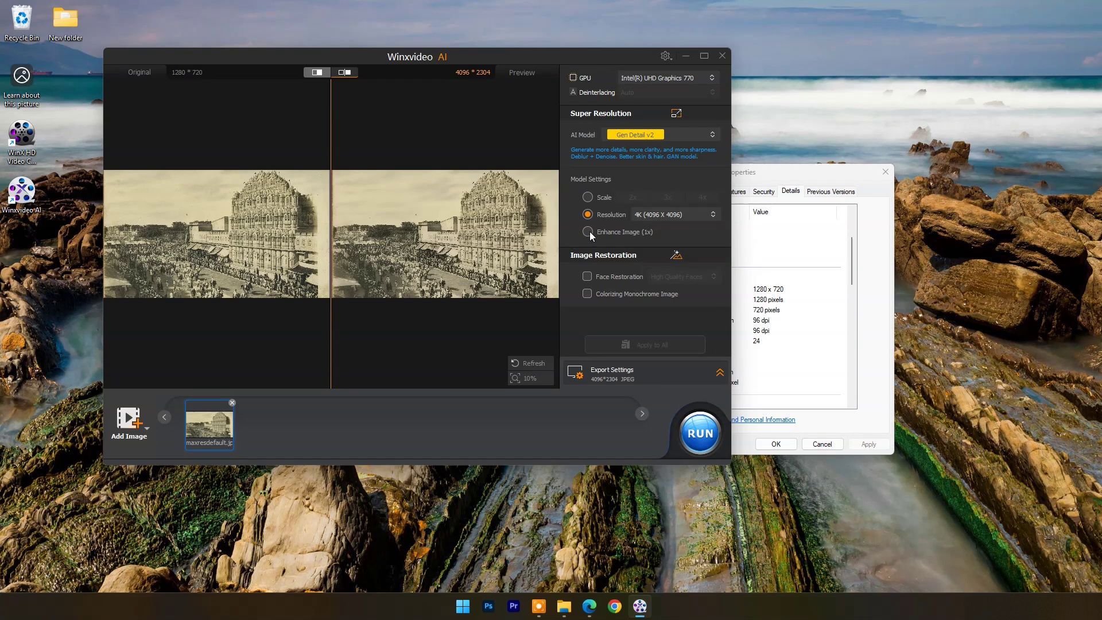
left_click(589, 233)
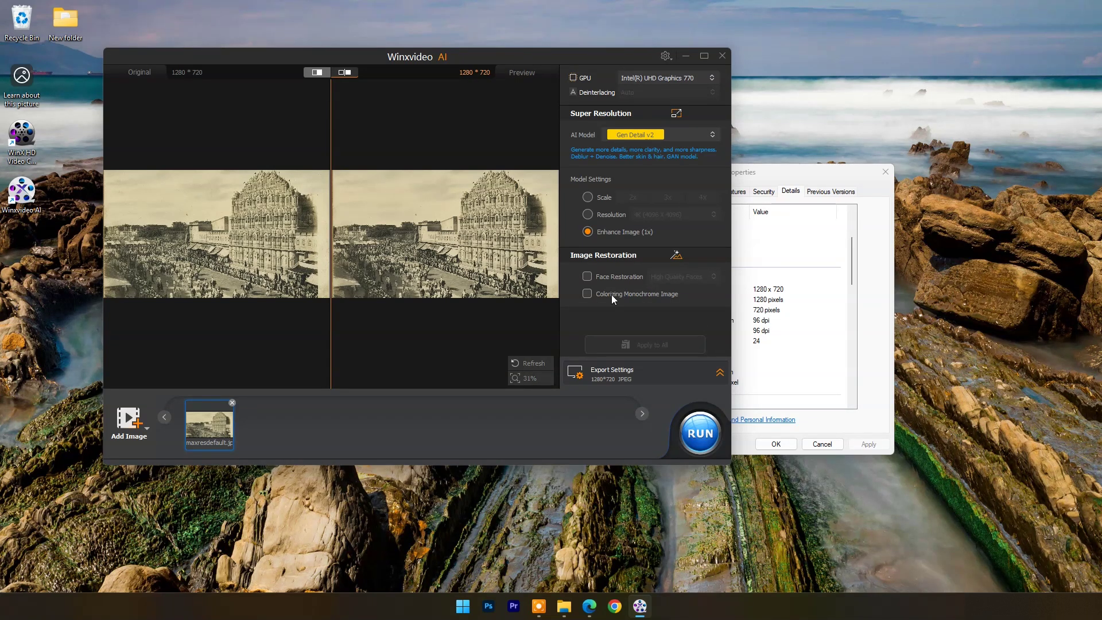
Turn on Colorizing Monochrome Image and set the export image format to PNG.
left_click(588, 294)
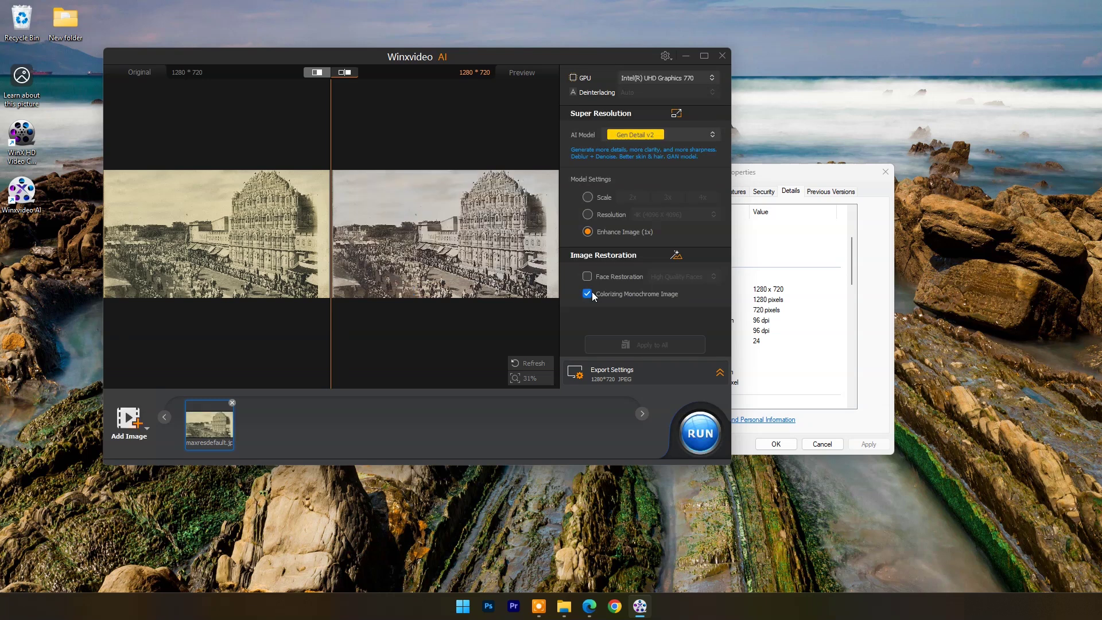
left_click(720, 373)
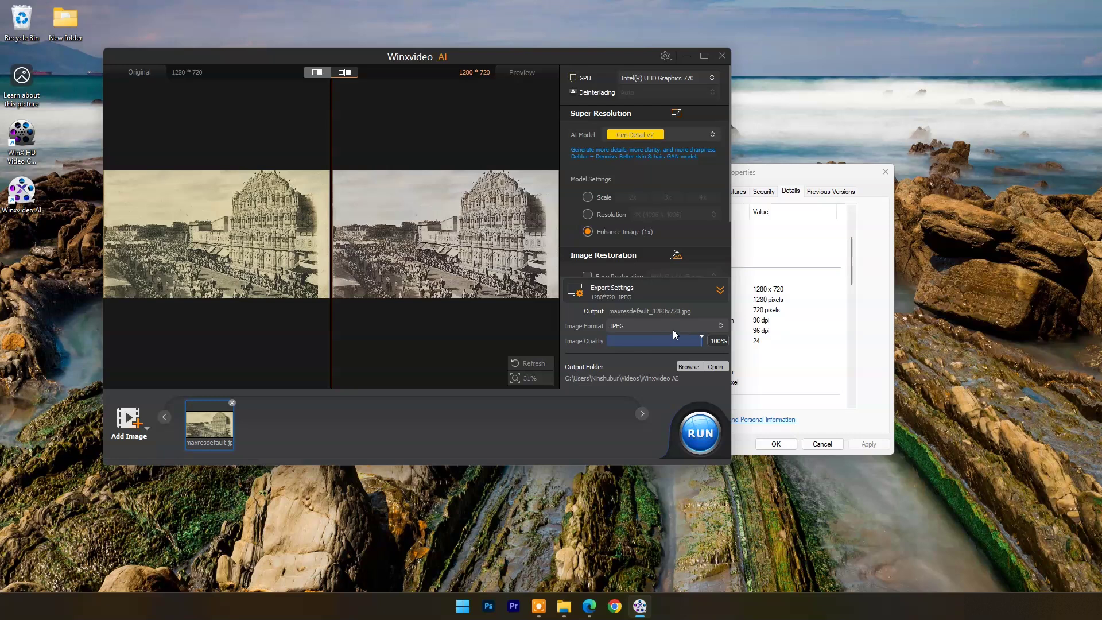
left_click(690, 324)
left_click(640, 339)
left_click(716, 328)
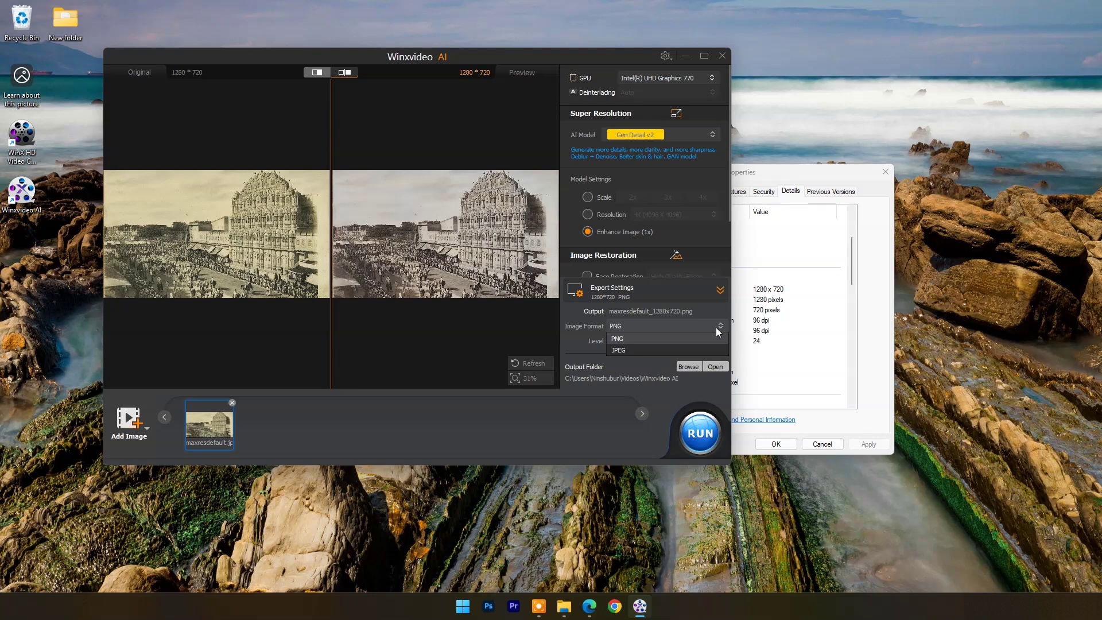
left_click(687, 320)
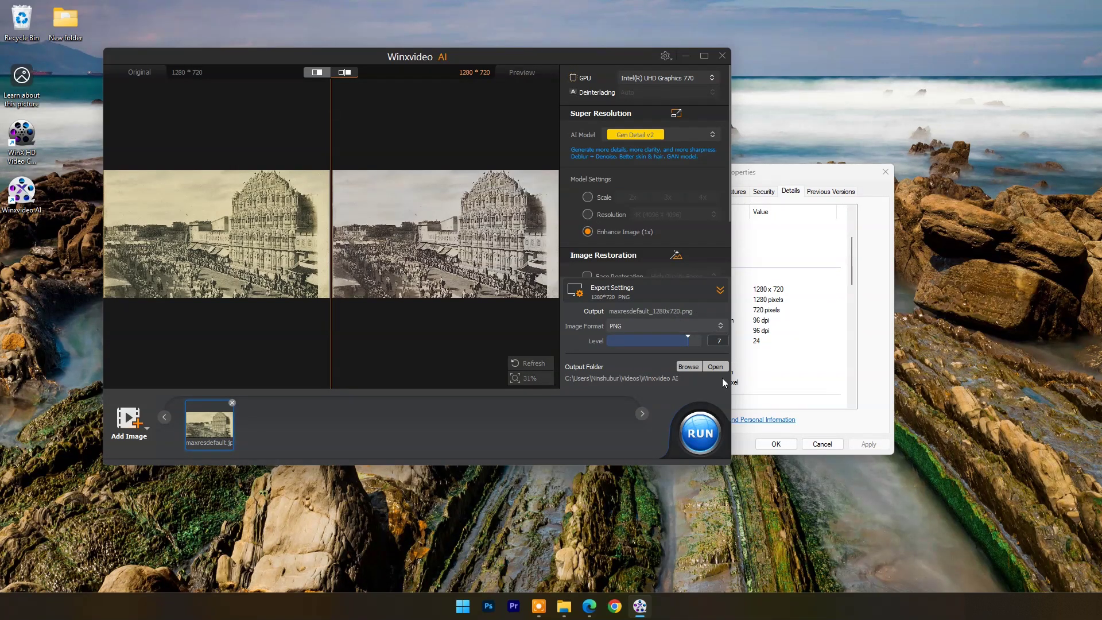
Check the output folder choice, set the upscaling to 2x and run the image enhancement.
left_click(688, 367)
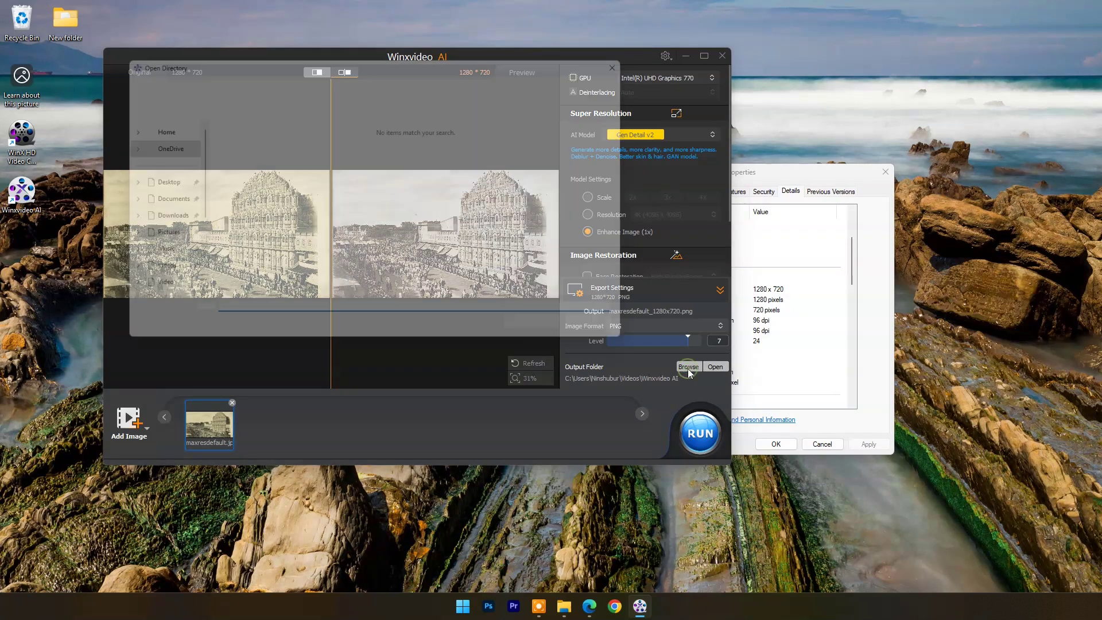
left_click(612, 335)
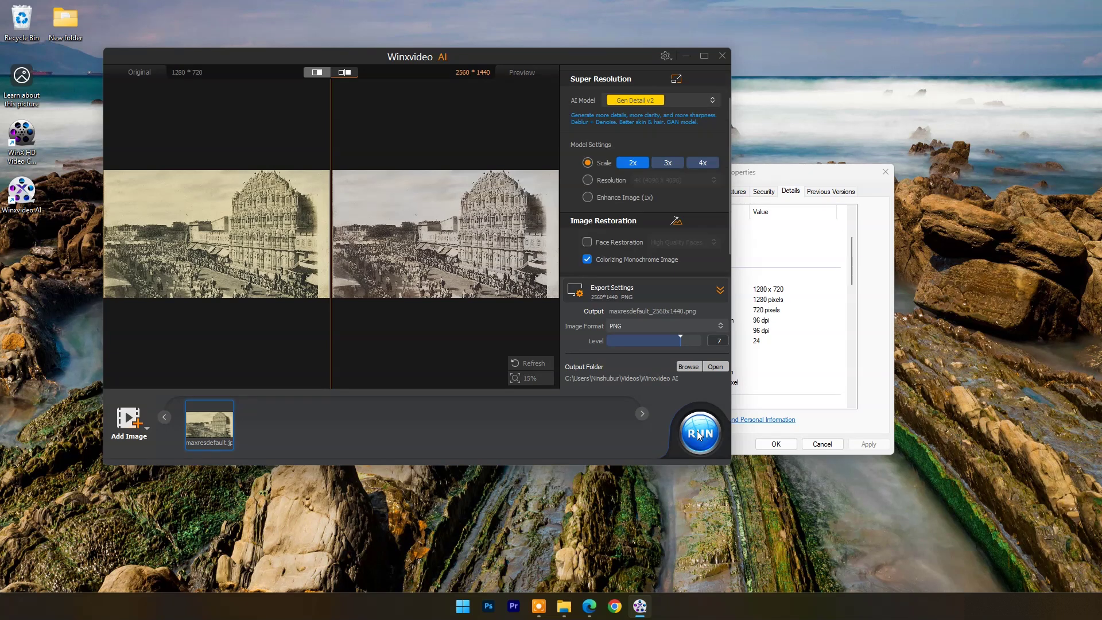
left_click(699, 435)
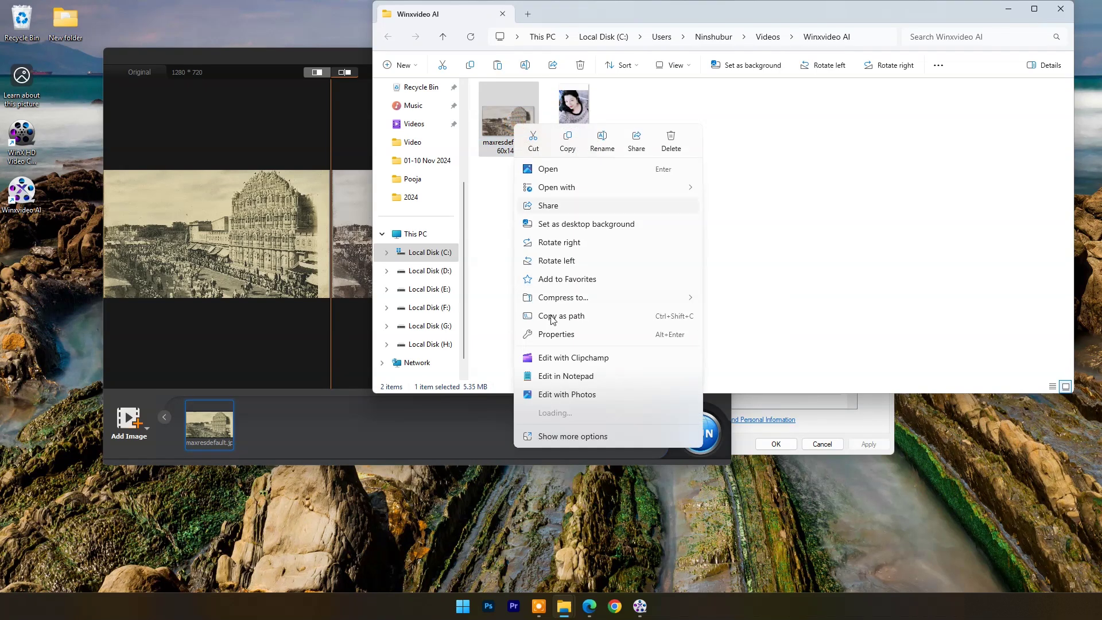
Check the image dimensions of maxresdefault_2560x1440 in its properties against those of the original maxresdefault.
left_click(555, 335)
left_click_drag(652, 139, 481, 161)
left_click(475, 175)
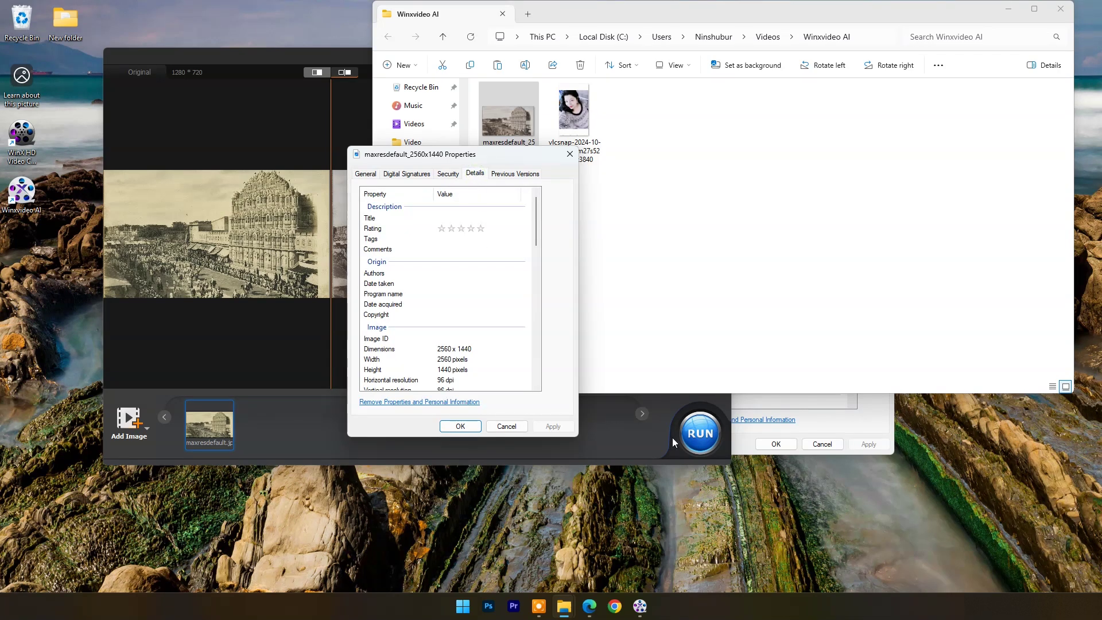
left_click(745, 437)
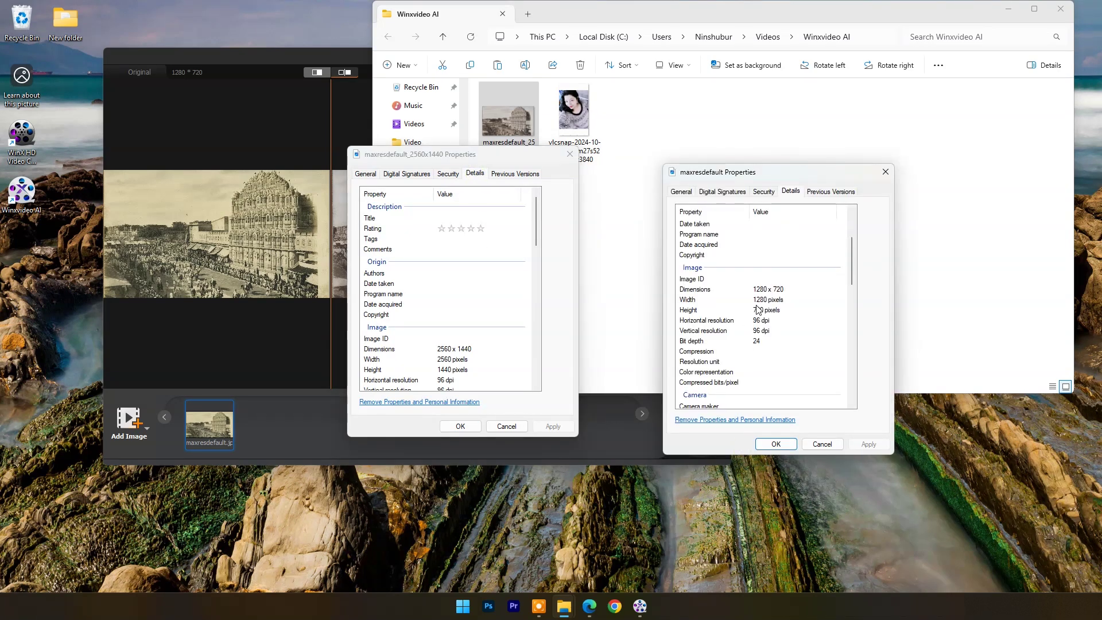
left_click(506, 426)
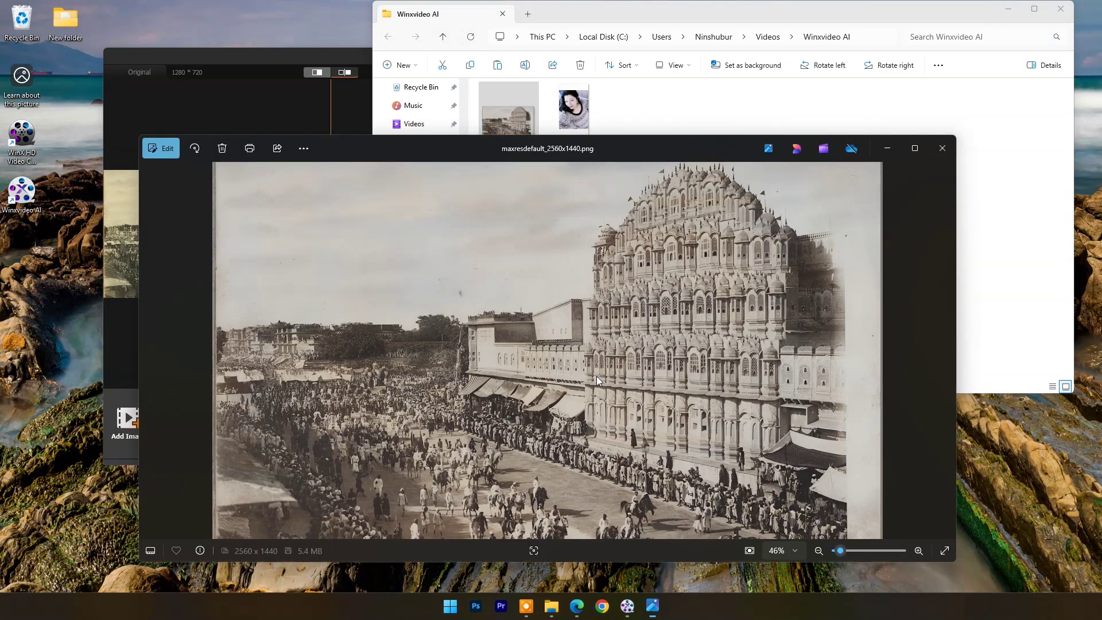
Examine the palace facade and sky of the upscaled maxresdefault_2560x1440.png close up at full window size, and close the image.
scroll(705, 343, "up", 5)
left_click(915, 148)
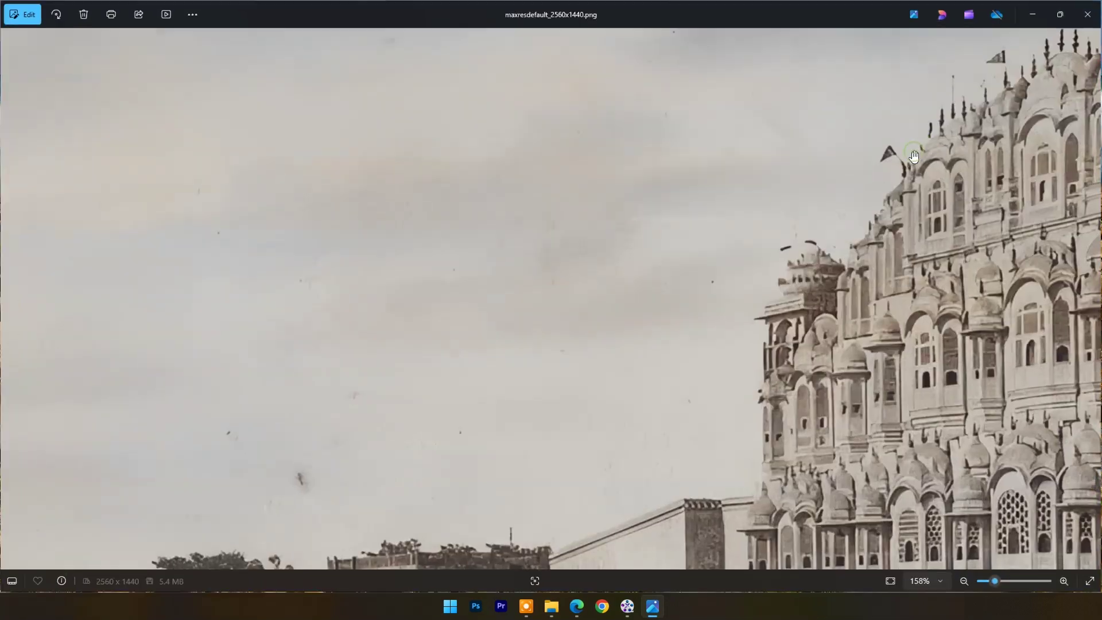
left_click_drag(884, 517, 708, 147)
left_click_drag(566, 540, 519, 416)
left_click_drag(732, 298, 660, 517)
scroll(574, 344, "down", 4)
scroll(481, 209, "up", 4)
left_click_drag(481, 209, 551, 437)
scroll(561, 470, "up", 2)
scroll(560, 471, "down", 4)
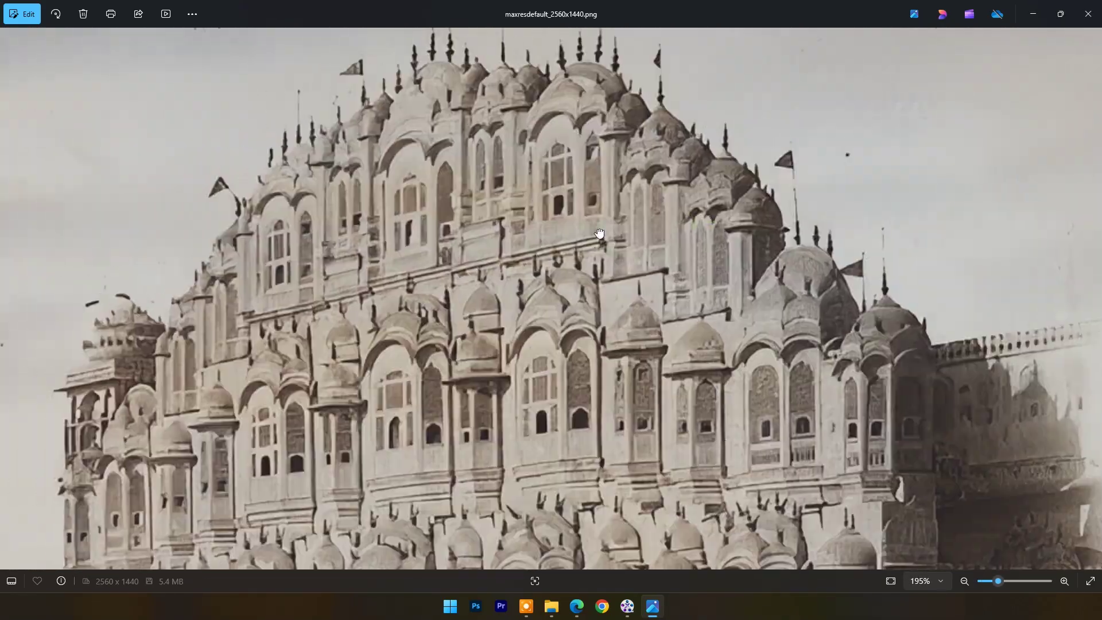
left_click(1088, 15)
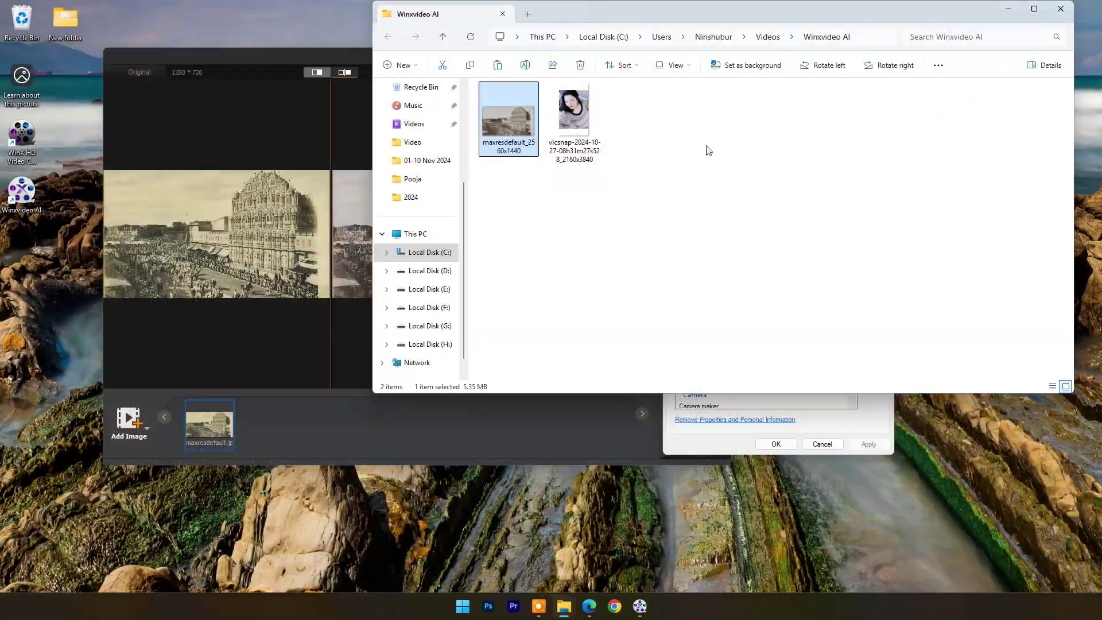
Open the original maxresdefault.jpg from the 2024 folder and examine the palace facade's detail close up.
mouse_move(551, 606)
left_click(467, 534)
double_click(620, 221)
scroll(781, 180, "up", 1)
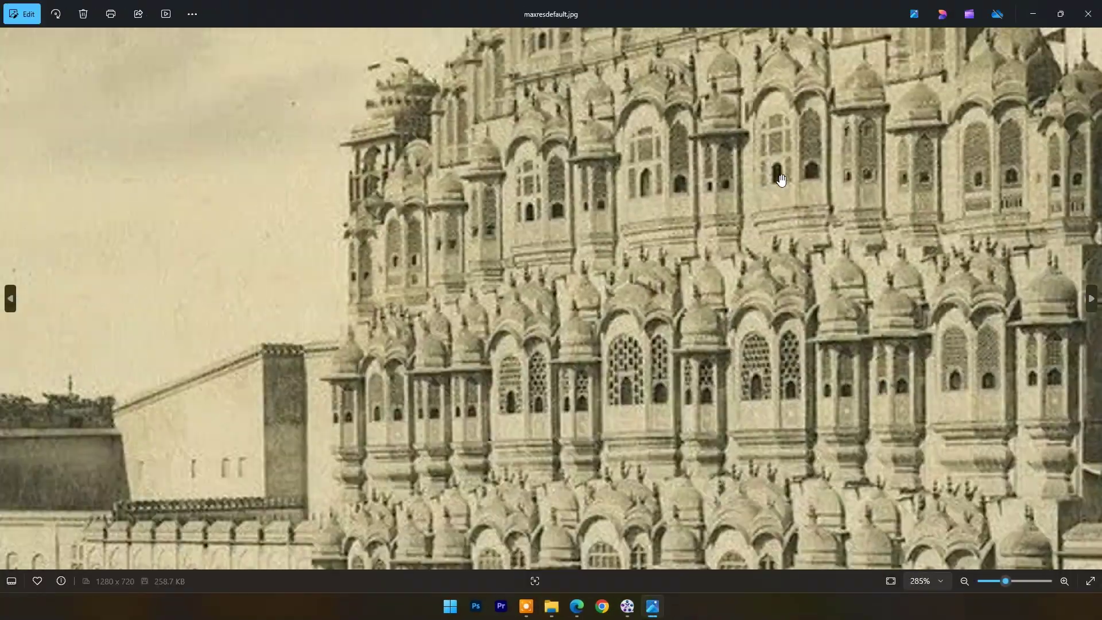
scroll(781, 179, "down", 2)
scroll(693, 417, "up", 2)
scroll(693, 418, "down", 10)
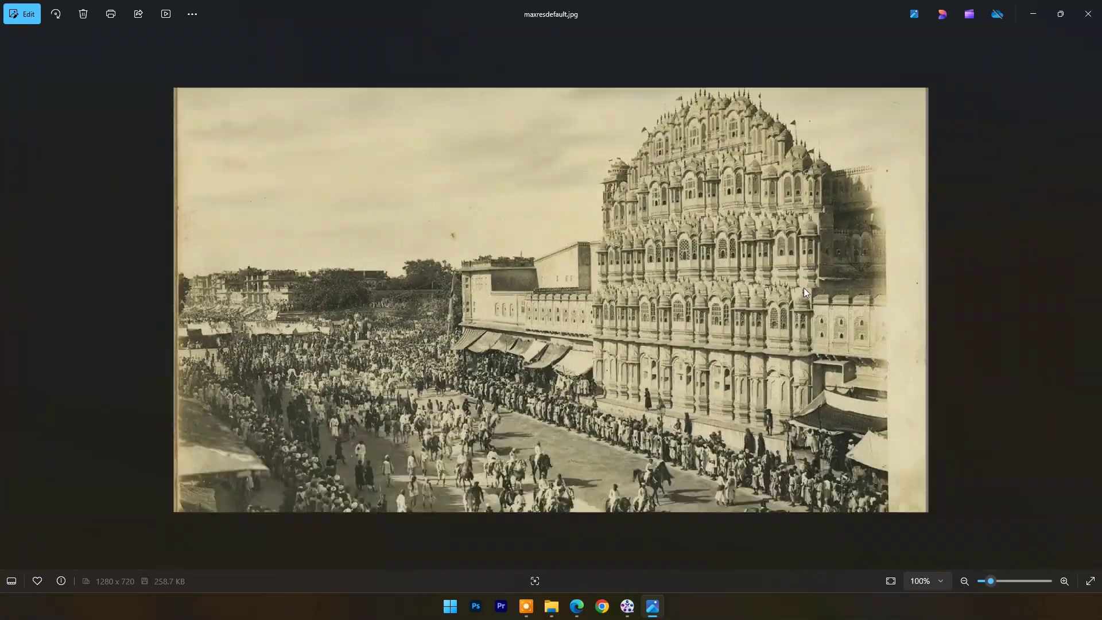
scroll(882, 265, "up", 12)
left_click_drag(882, 265, 653, 261)
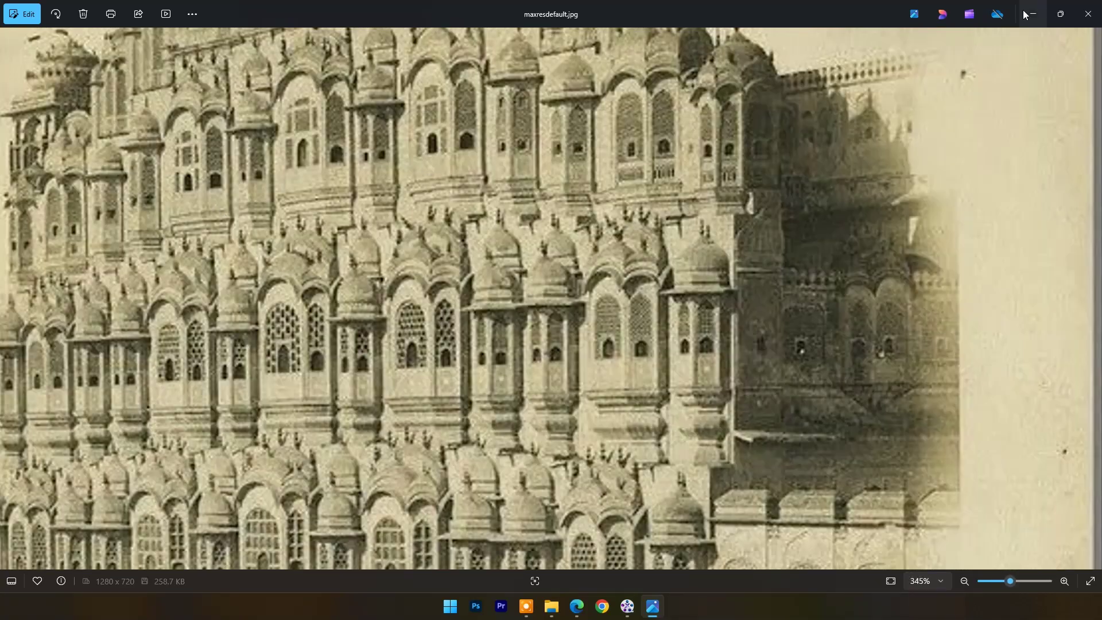
scroll(818, 229, "up", 3)
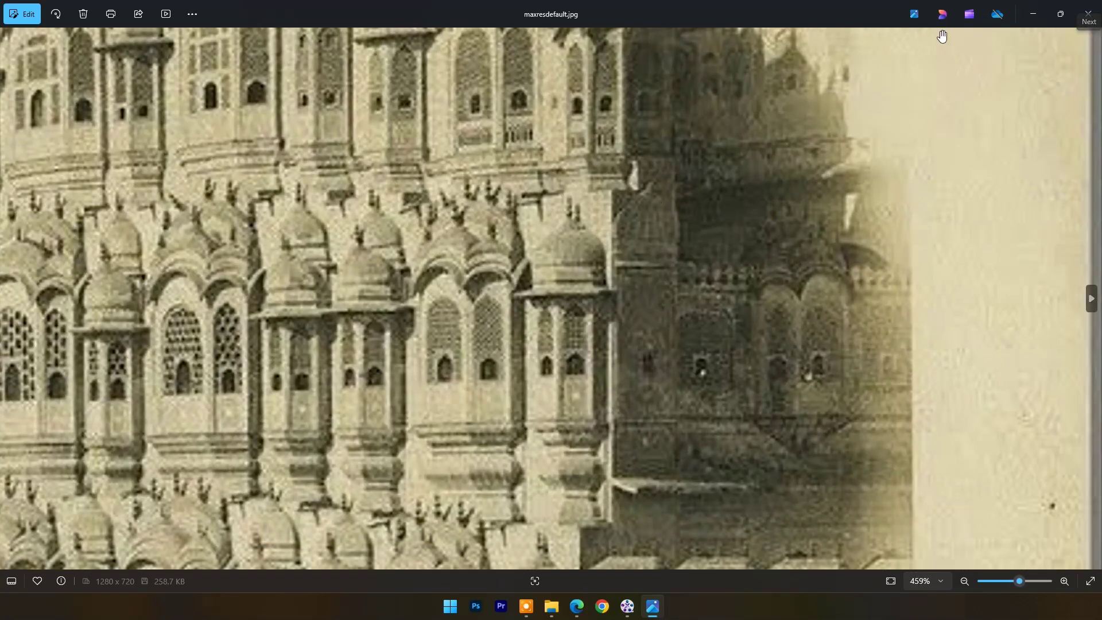
Place the original maxresdefault.jpg and the upscaled maxresdefault_2560x1440.png side by side for comparison.
left_click(1061, 14)
left_click_drag(707, 150, 1, 137)
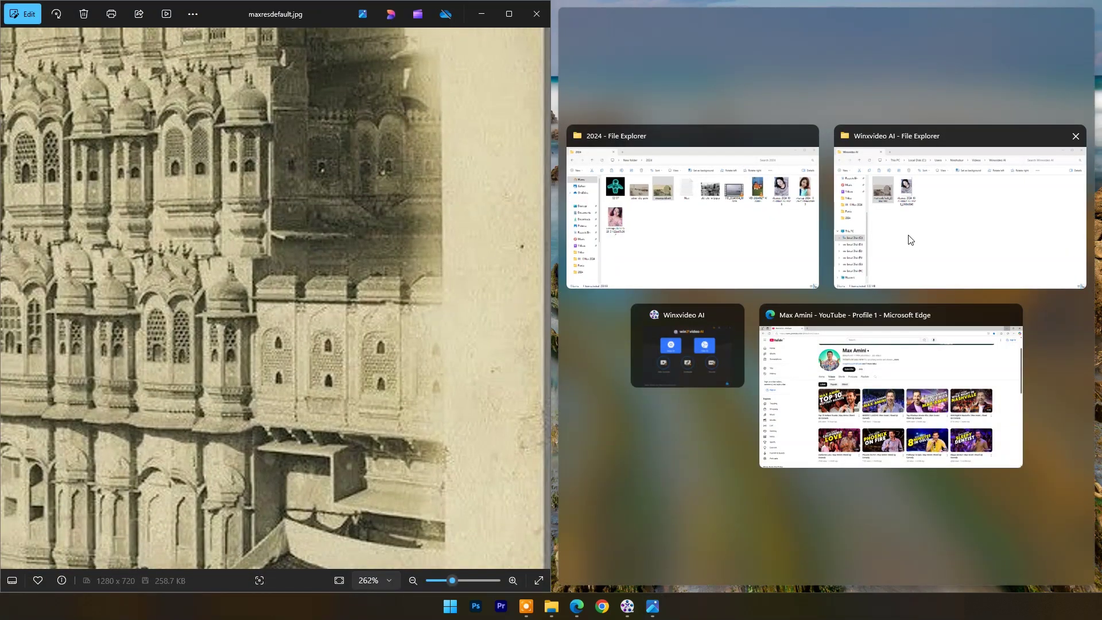
left_click(909, 240)
double_click(676, 120)
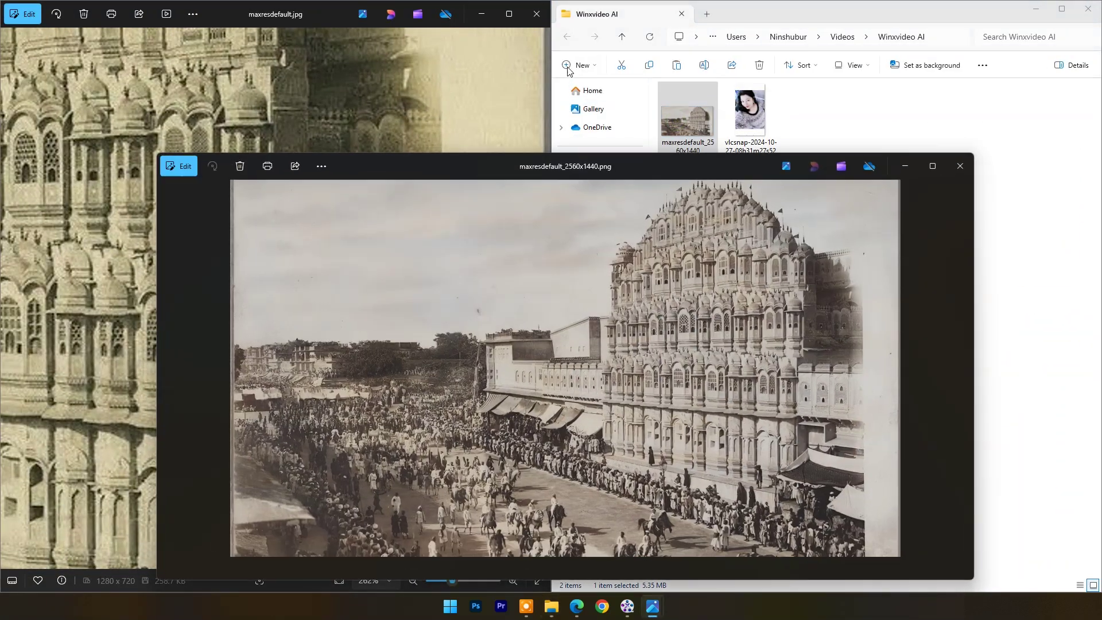
key("super+Right")
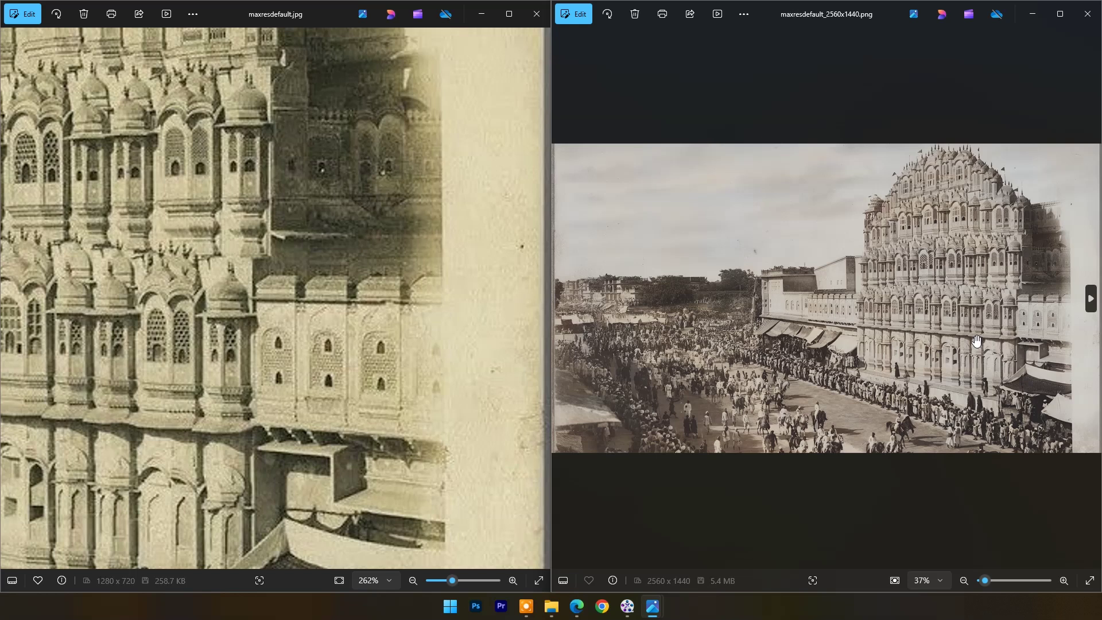
Compare the arched windows and wall beside the palace facade at matching magnification in the original and upscaled images.
scroll(977, 341, "up", 6)
left_click_drag(977, 342, 667, 406)
left_click_drag(738, 326, 700, 301)
scroll(288, 287, "up", 2)
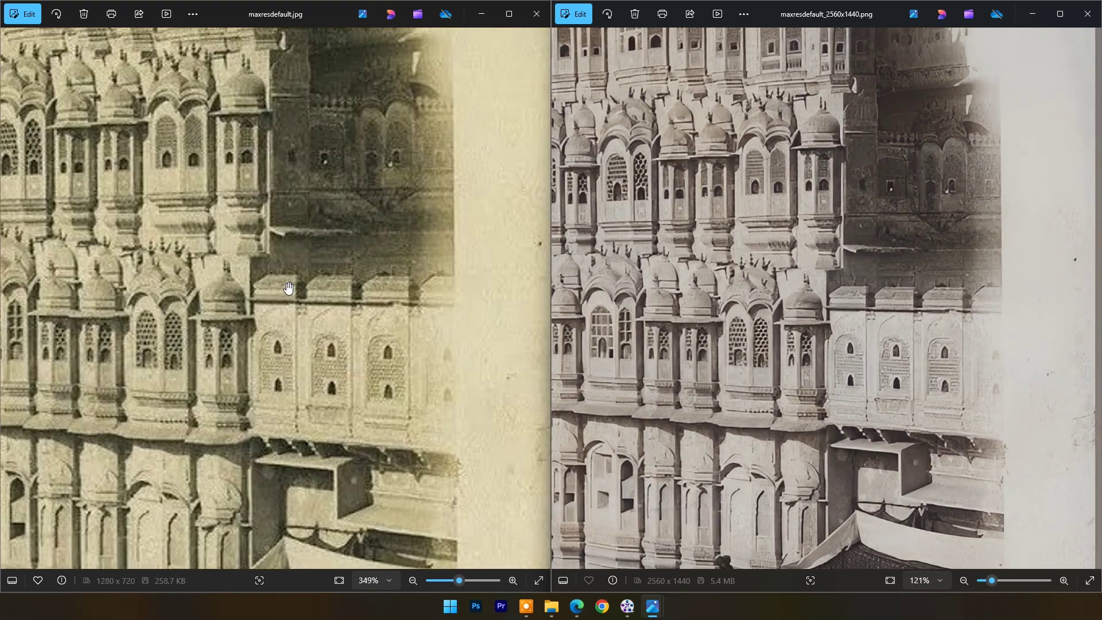
scroll(288, 287, "up", 2)
scroll(758, 359, "up", 2)
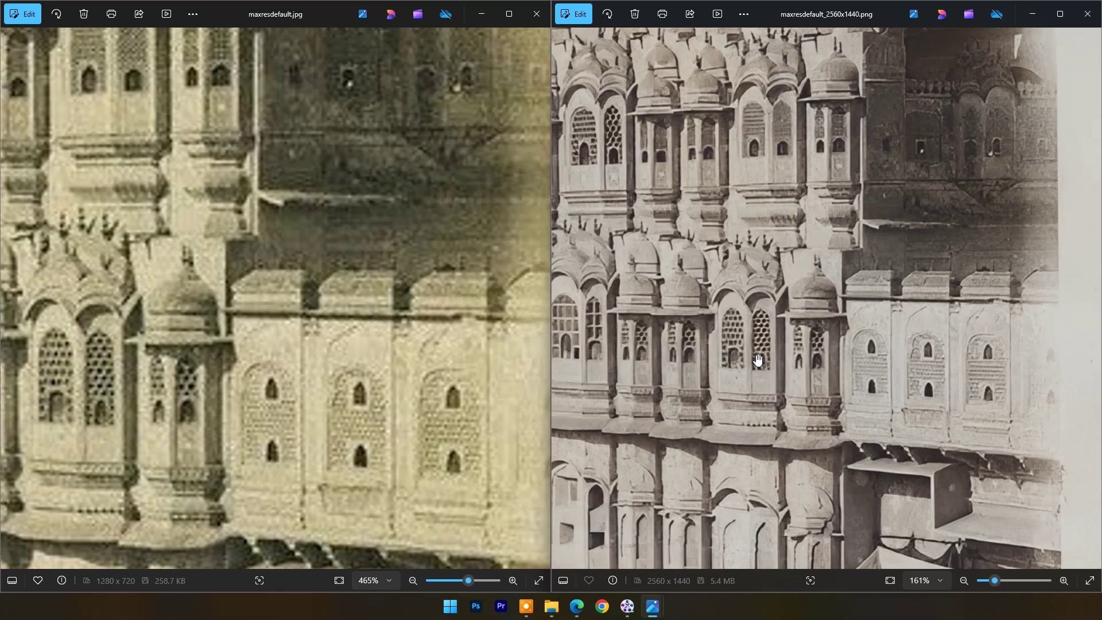
scroll(758, 359, "up", 2)
left_click_drag(873, 364, 614, 402)
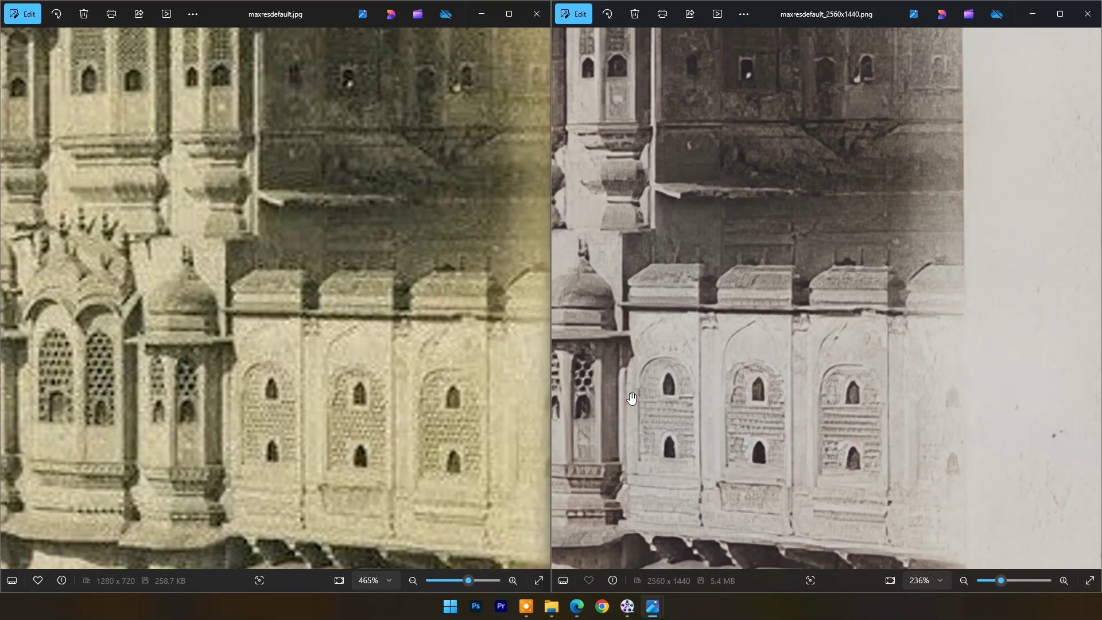
left_click_drag(724, 373, 839, 381)
scroll(839, 382, "up", 2)
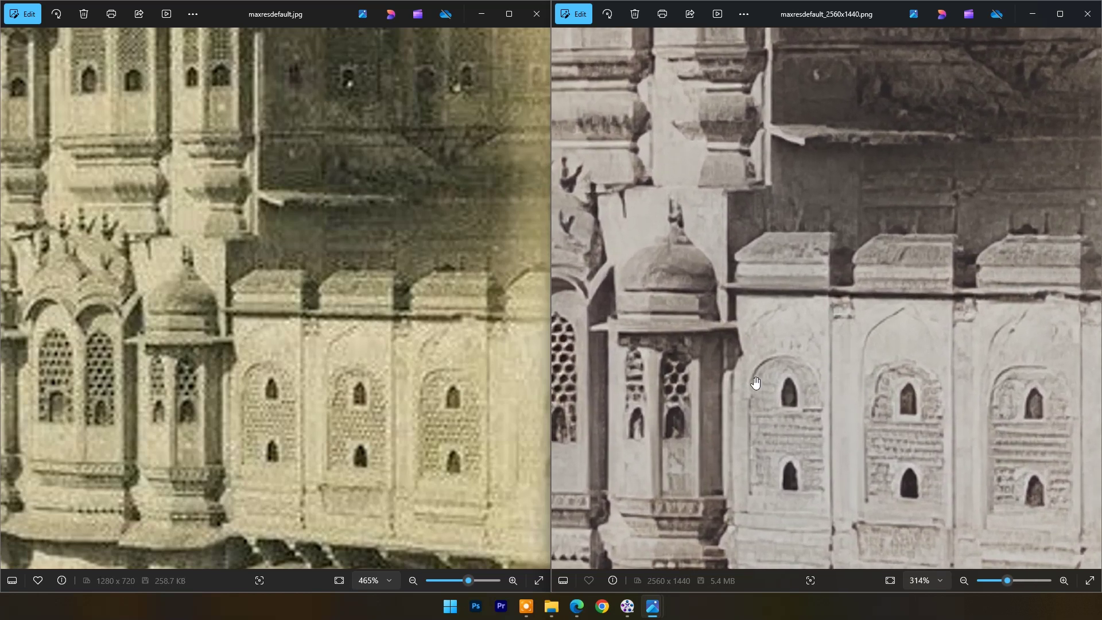
scroll(421, 402, "up", 3)
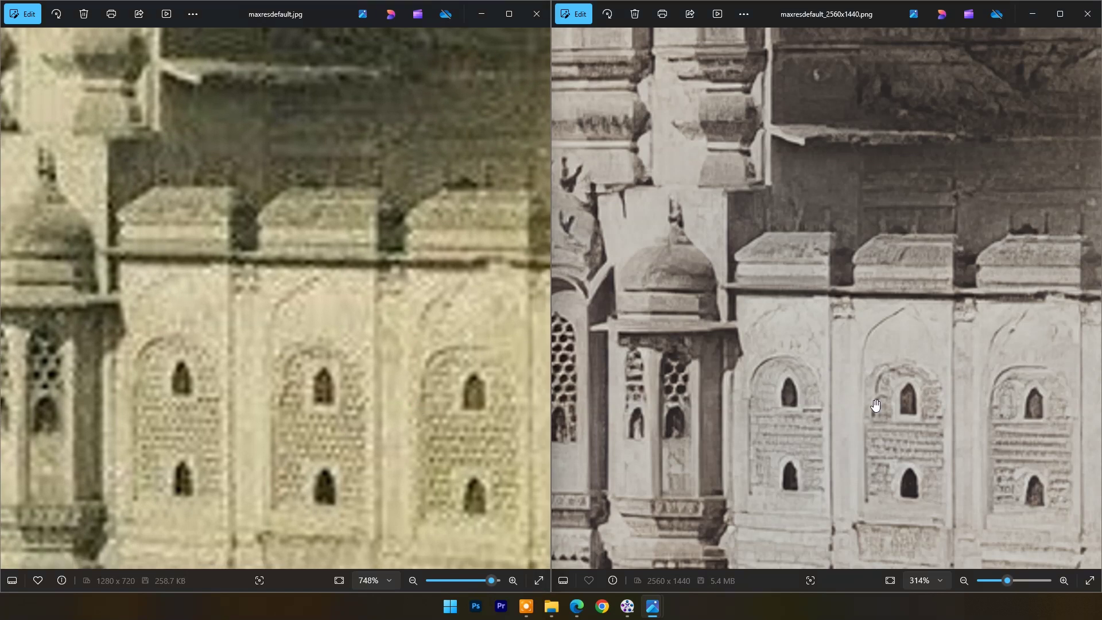
scroll(871, 440, "up", 2)
scroll(871, 439, "down", 1)
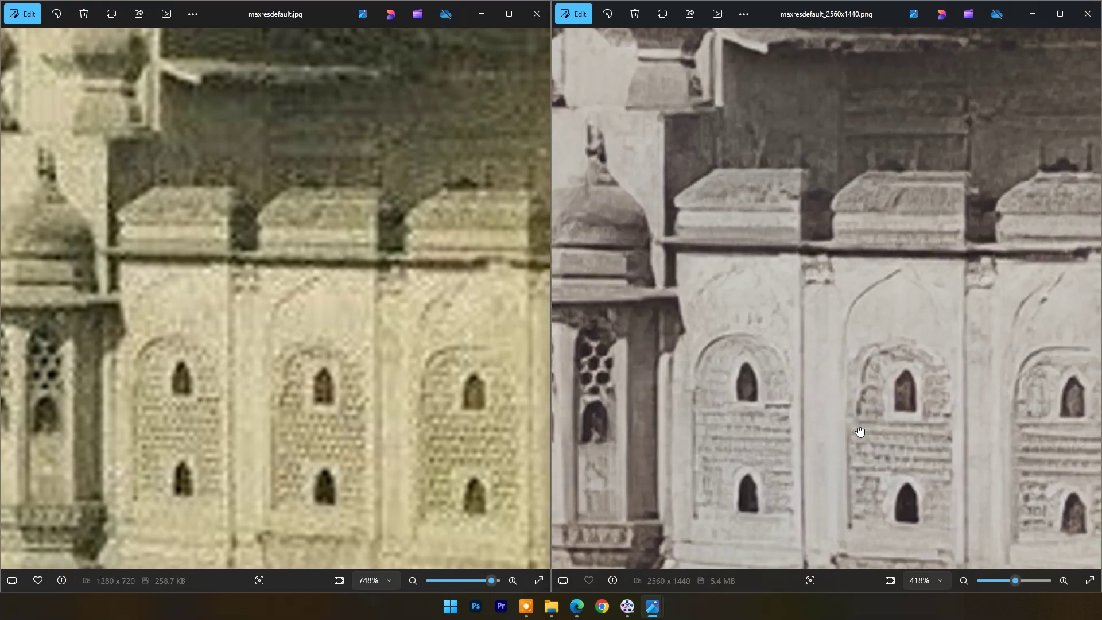
scroll(857, 430, "down", 1)
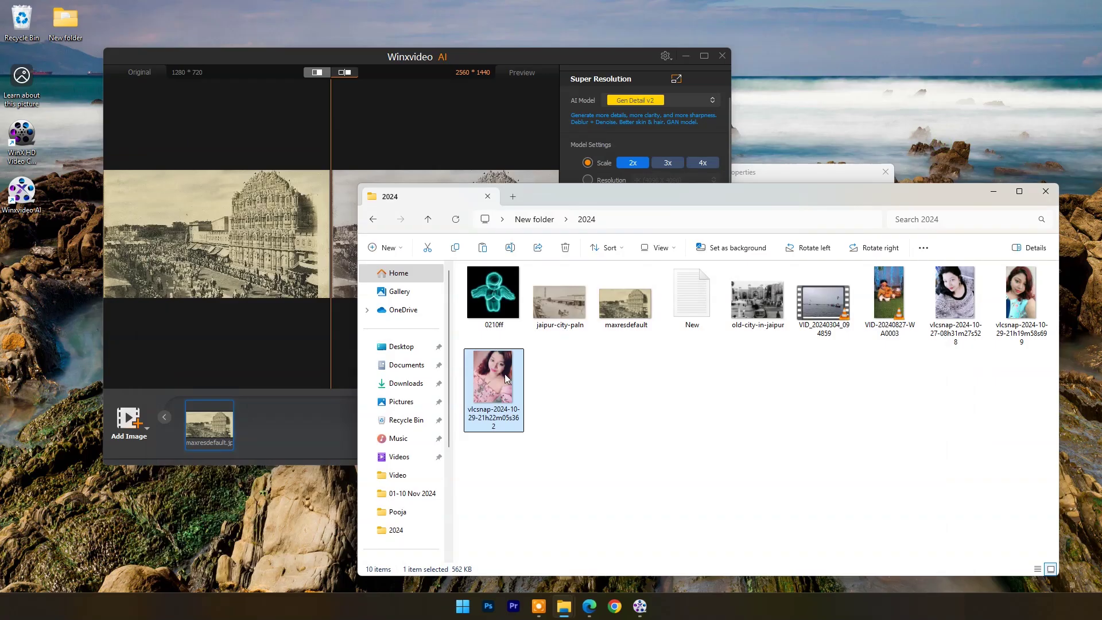
left_click_drag(505, 373, 178, 239)
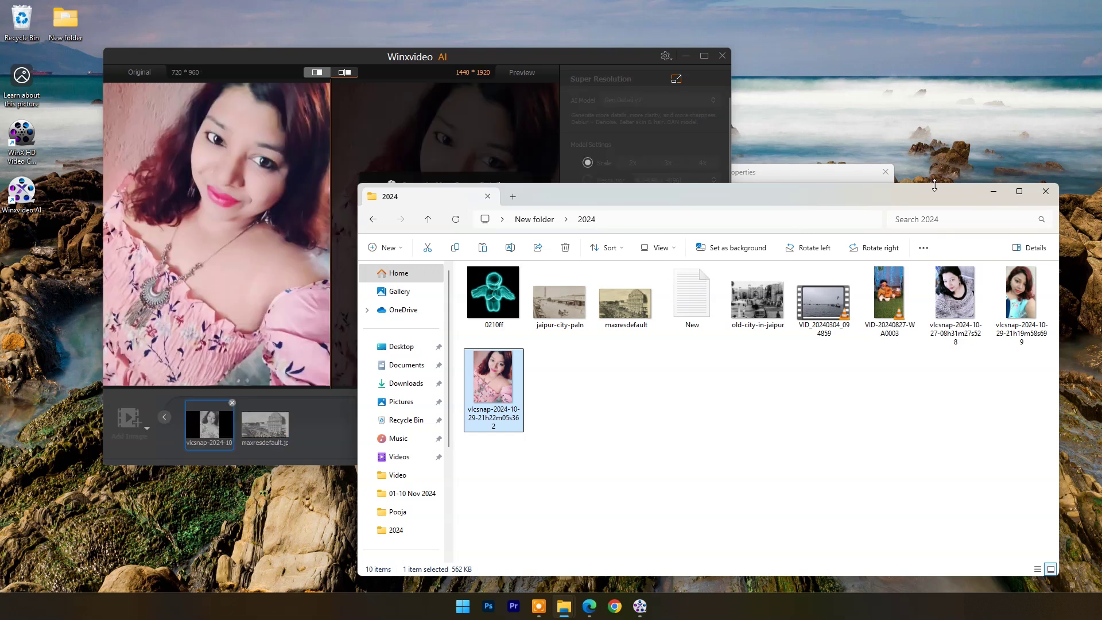
left_click(995, 192)
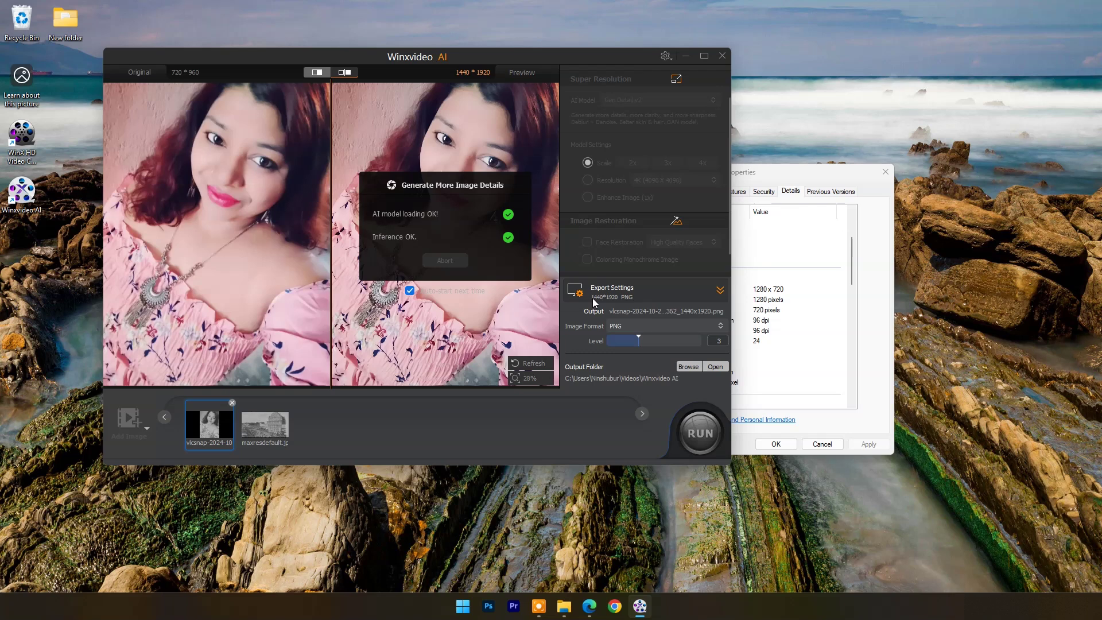
left_click(703, 434)
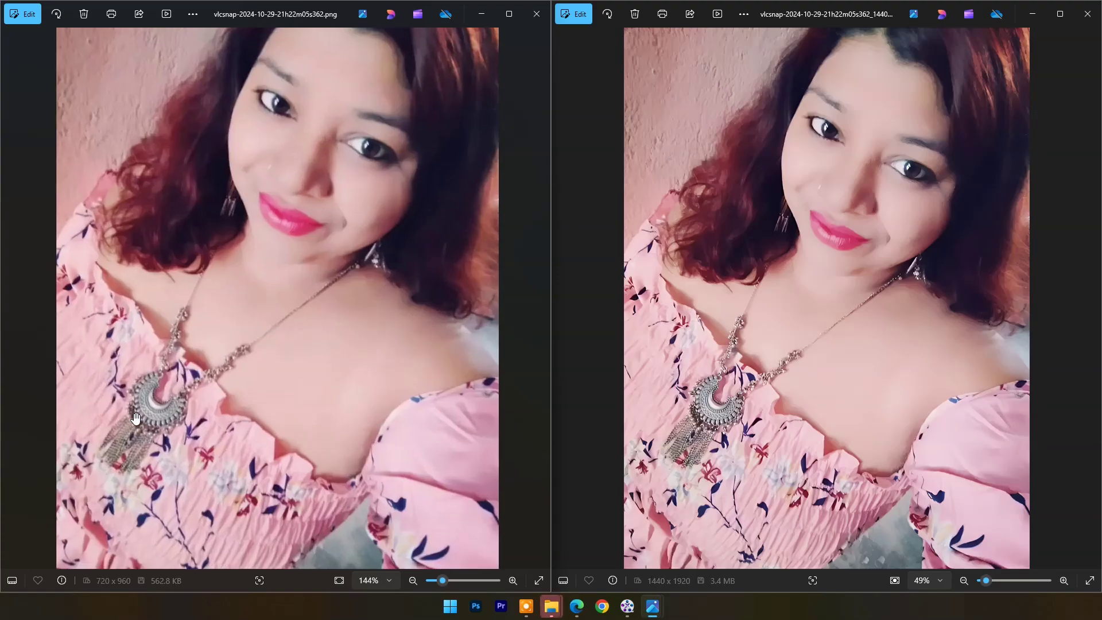
Compare the necklace pendant and dress pattern close up in the original and upscaled portraits.
scroll(191, 395, "up", 5)
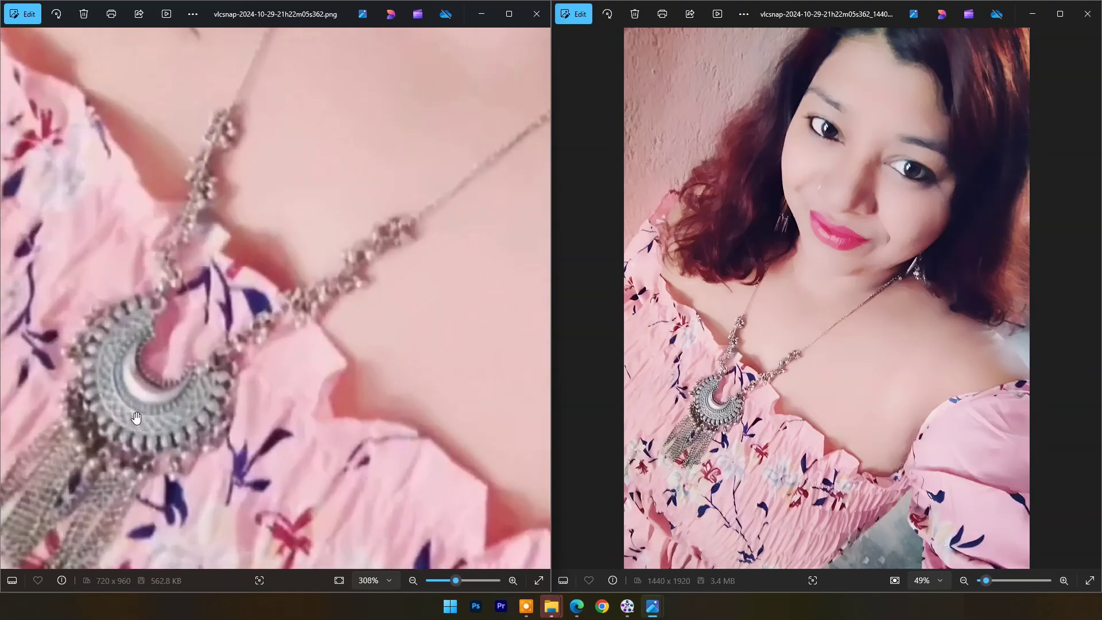
left_click_drag(192, 395, 479, 394)
scroll(825, 422, "up", 5)
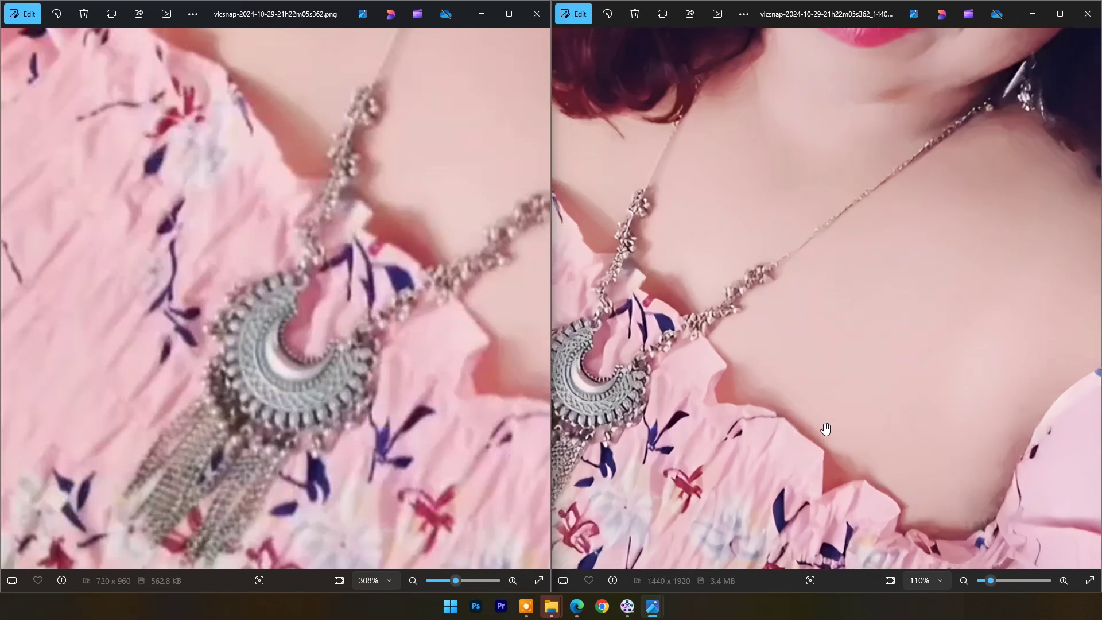
left_click_drag(802, 421, 902, 408)
scroll(901, 408, "up", 1)
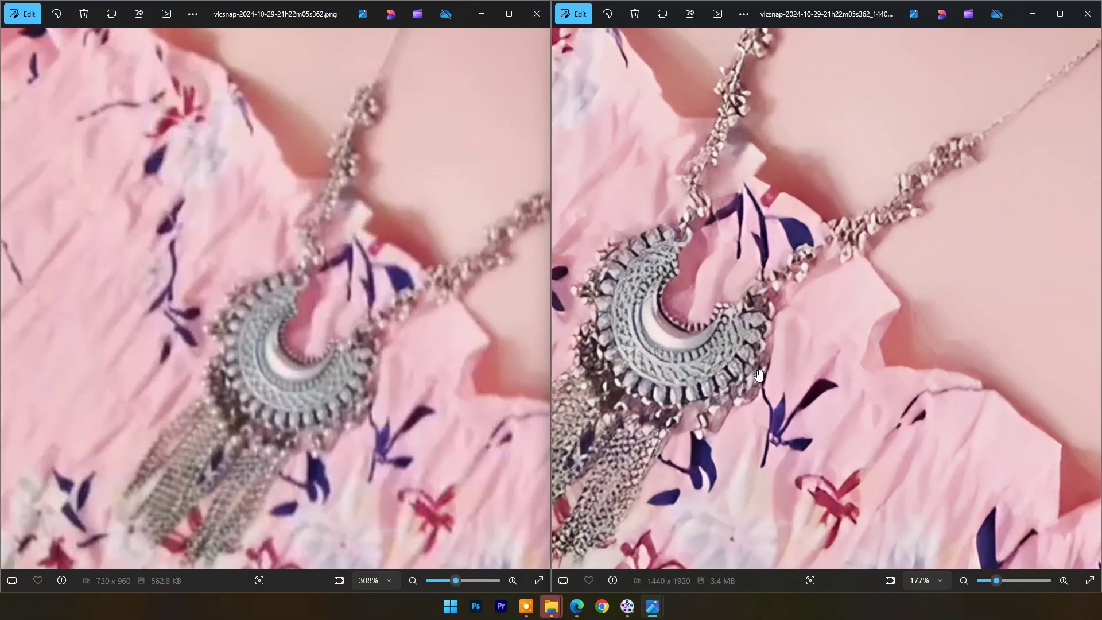
left_click_drag(821, 408, 993, 383)
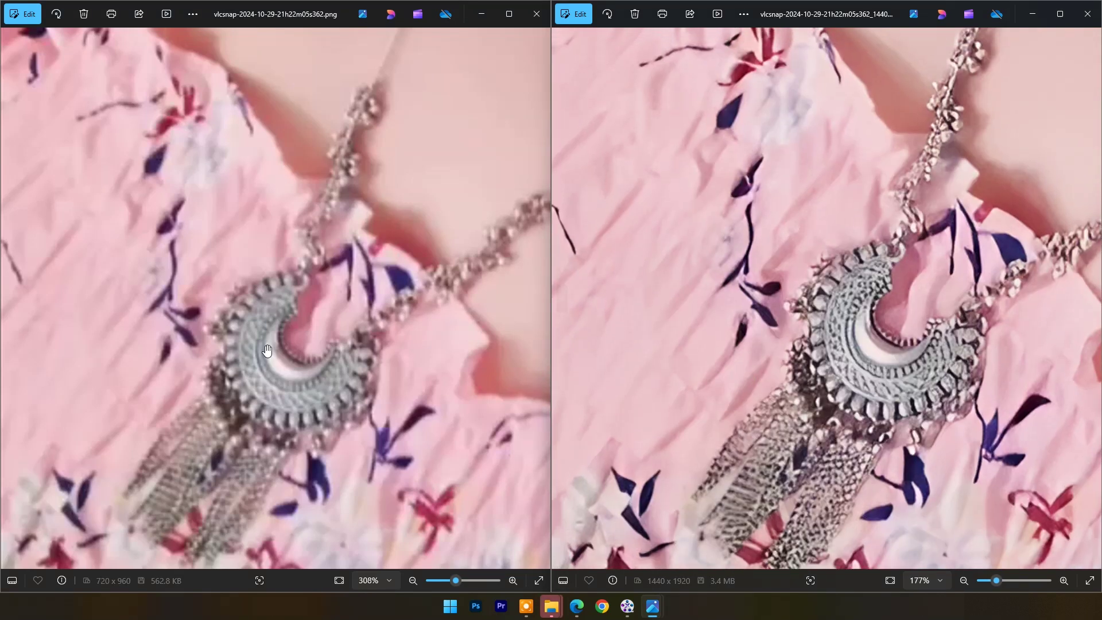
left_click_drag(327, 382, 337, 343)
scroll(337, 343, "up", 2)
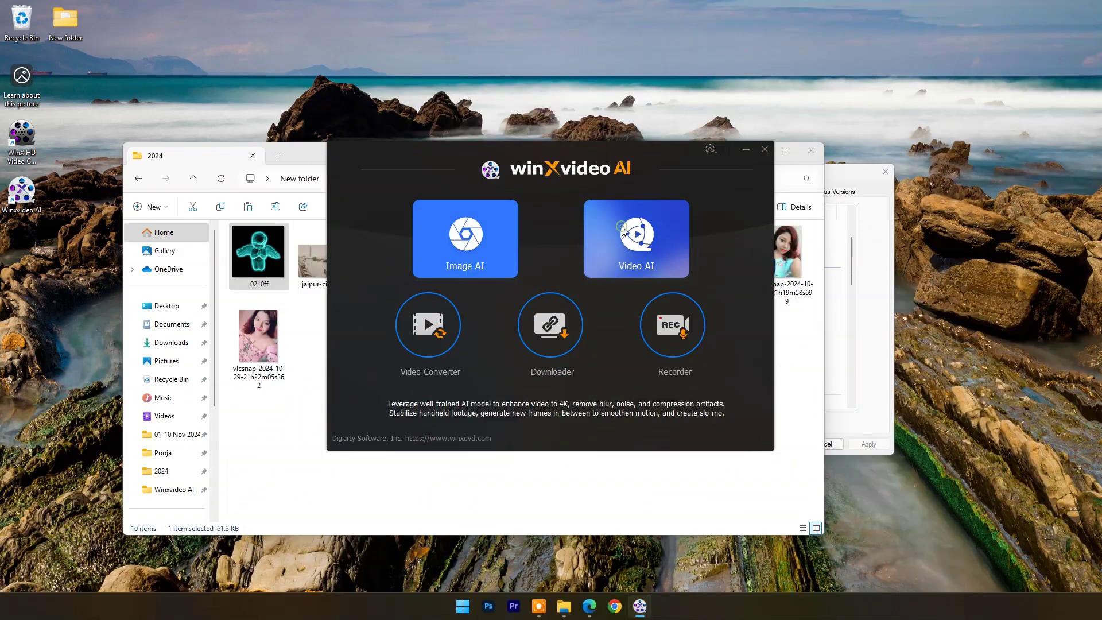
Open the Video AI tool and arrange the 2024 folder window so that both windows are accessible.
left_click(623, 229)
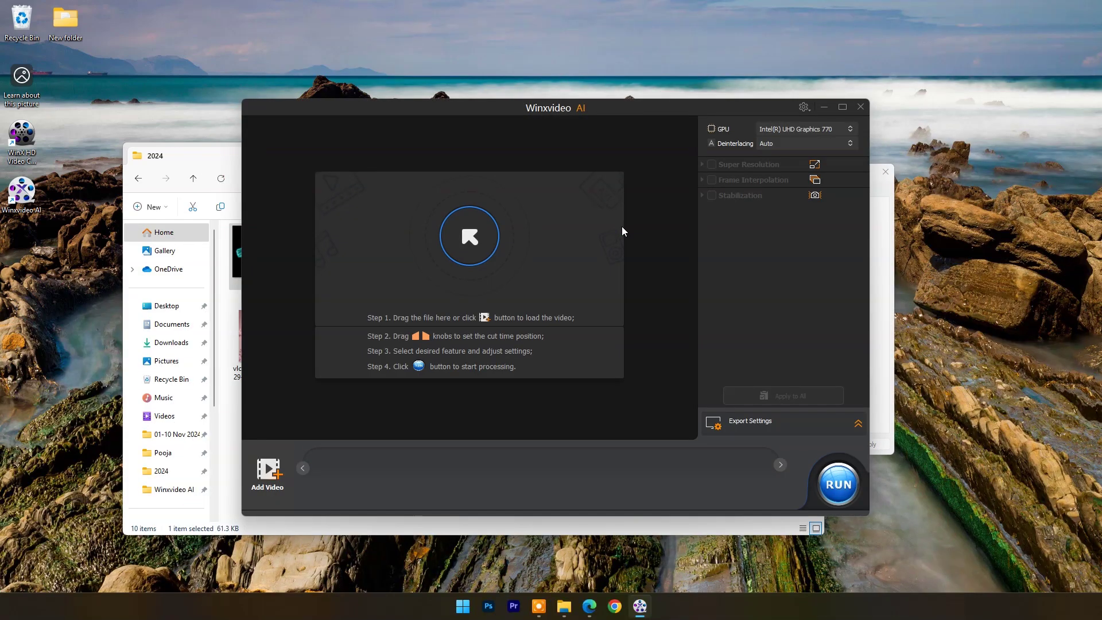
left_click_drag(306, 165, 234, 202)
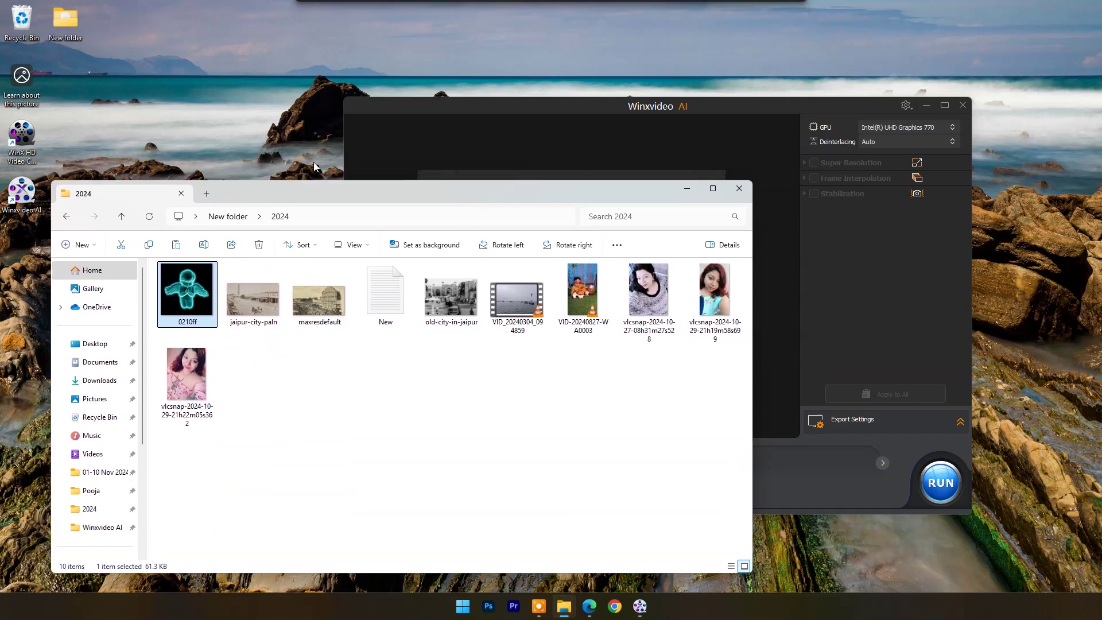
left_click(529, 108)
Play the video VID-20240827-WA0003 from the 2024 folder to judge its quality, and close the player.
left_click(587, 298)
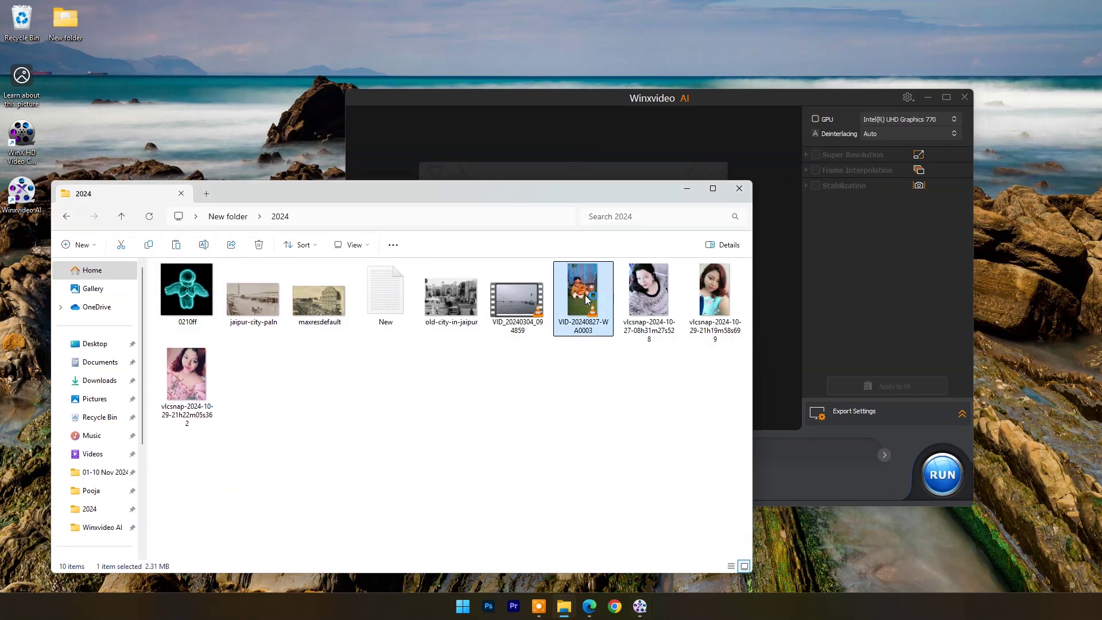
double_click(587, 298)
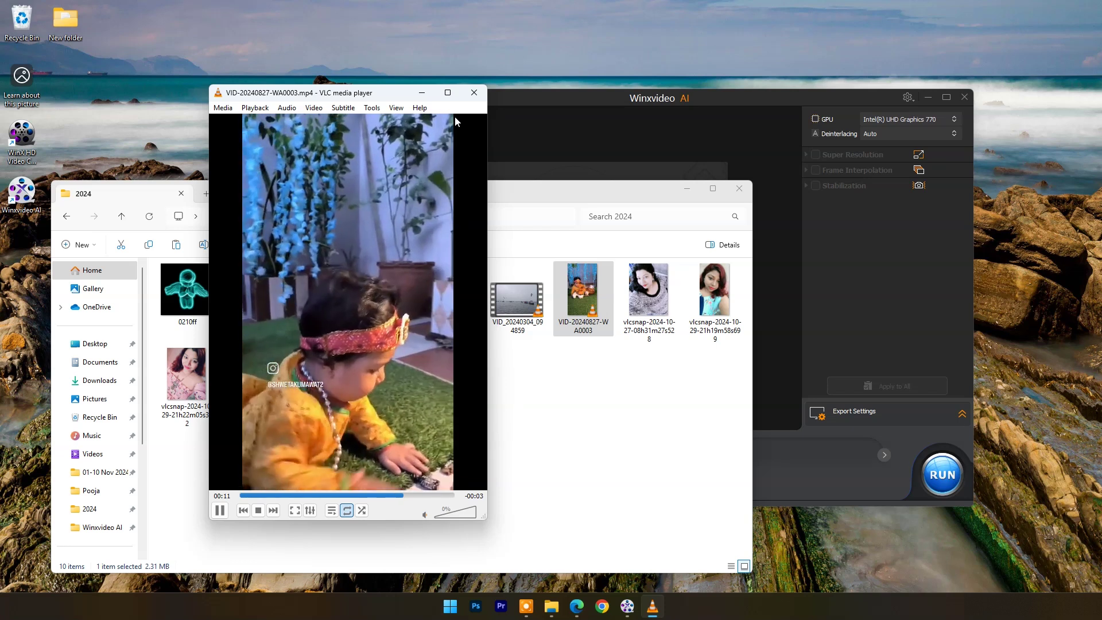
left_click(475, 92)
Check the frame width and height of VID-20240827-WA0003 in its detailed file properties.
right_click(586, 282)
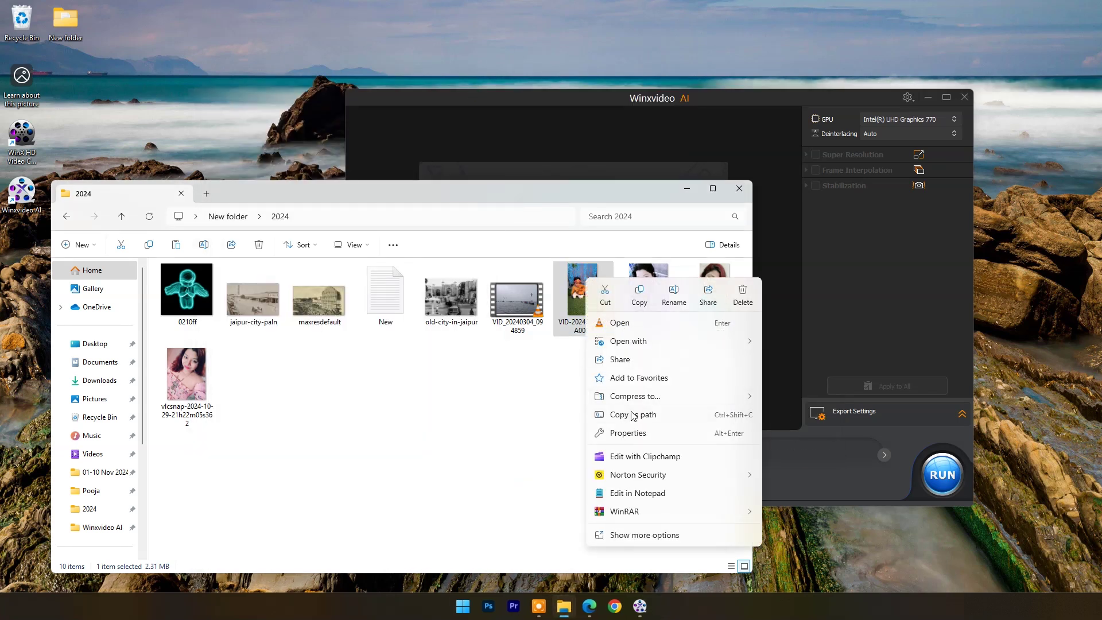
left_click(630, 433)
left_click(717, 311)
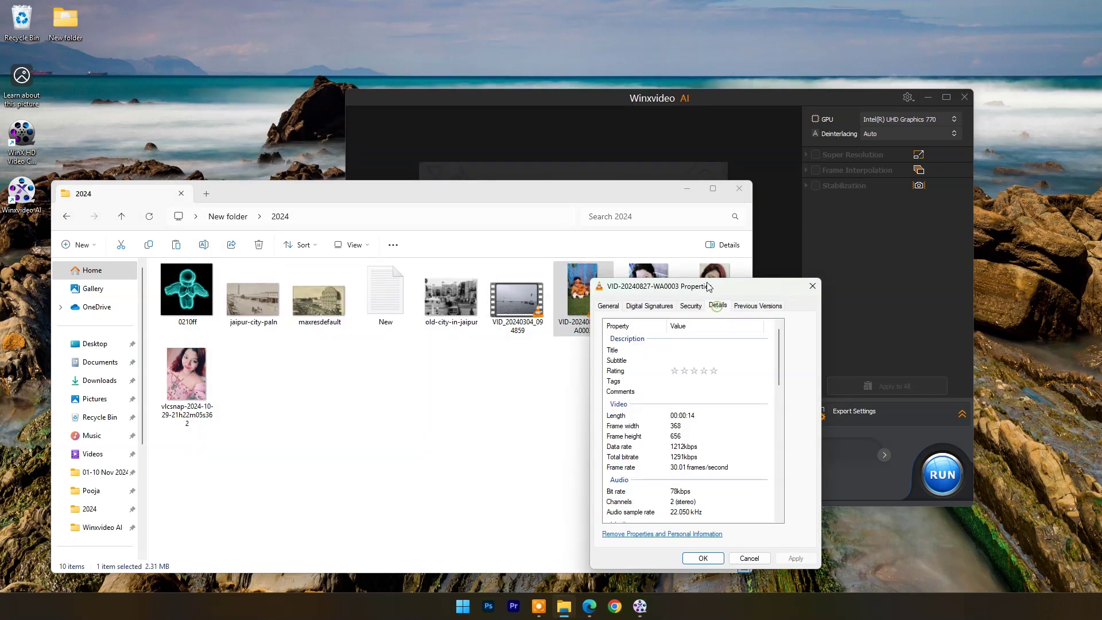
left_click_drag(702, 292, 515, 210)
left_click(494, 354)
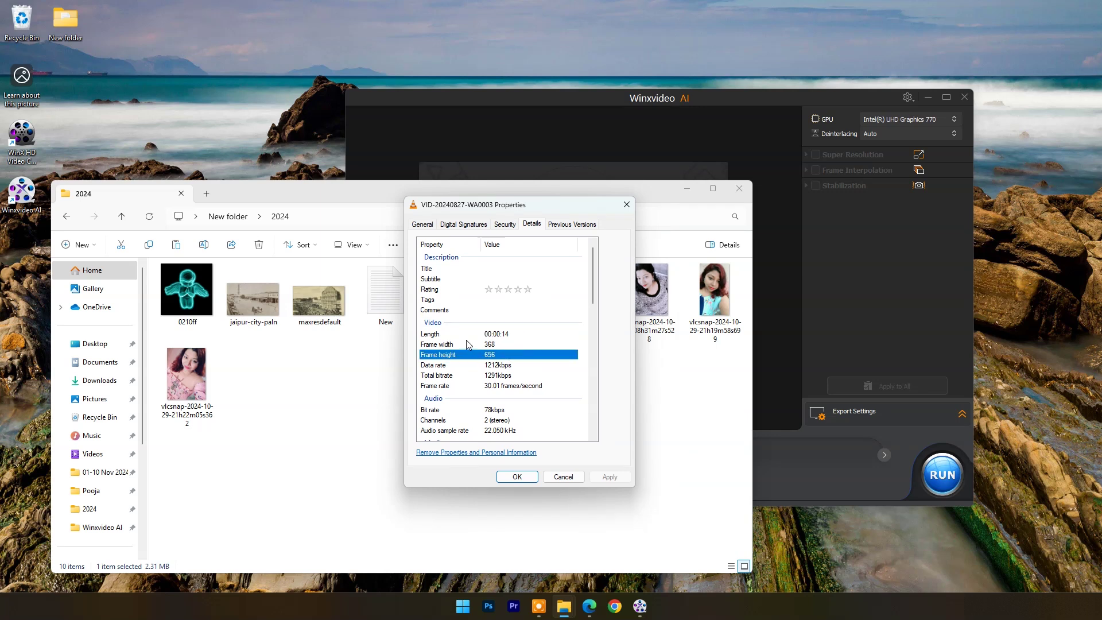
Close the file properties, load VID-20240827-WA0003 from the 2024 folder into Video AI, and minimize the folder window.
scroll(481, 350, "down", 3)
scroll(481, 350, "up", 3)
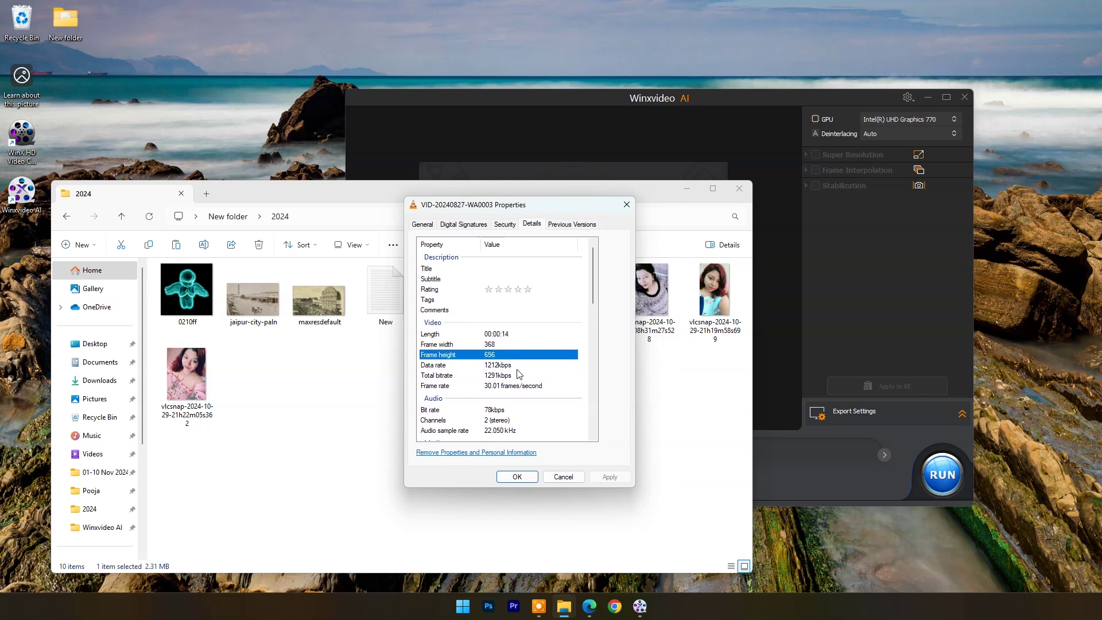
left_click(563, 476)
left_click(721, 105)
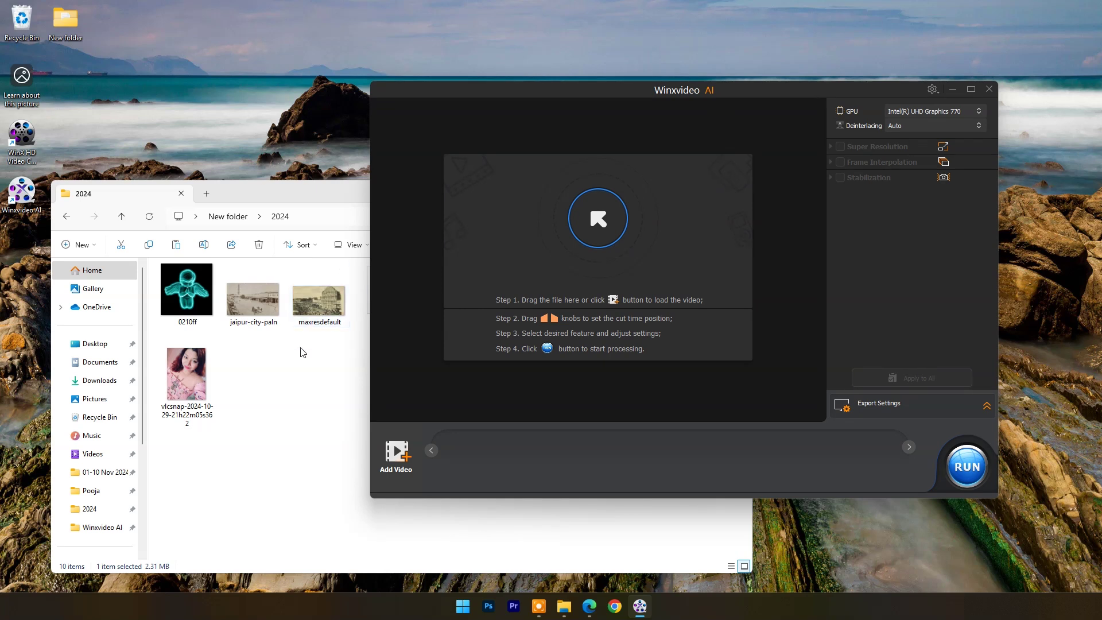
left_click(303, 352)
left_click_drag(532, 193, 648, 232)
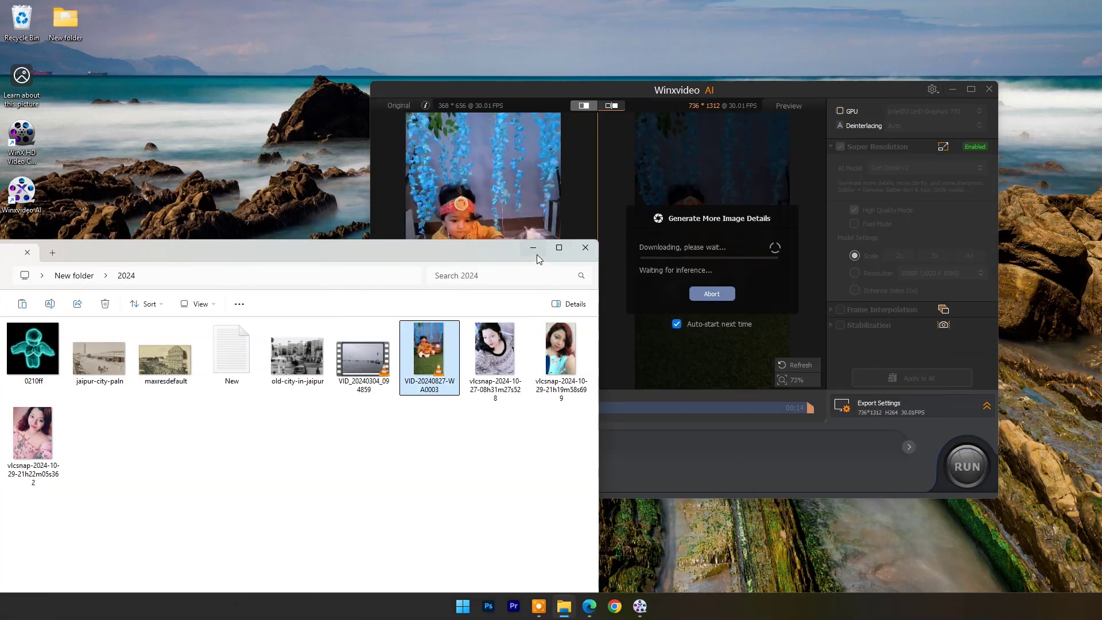
left_click(535, 251)
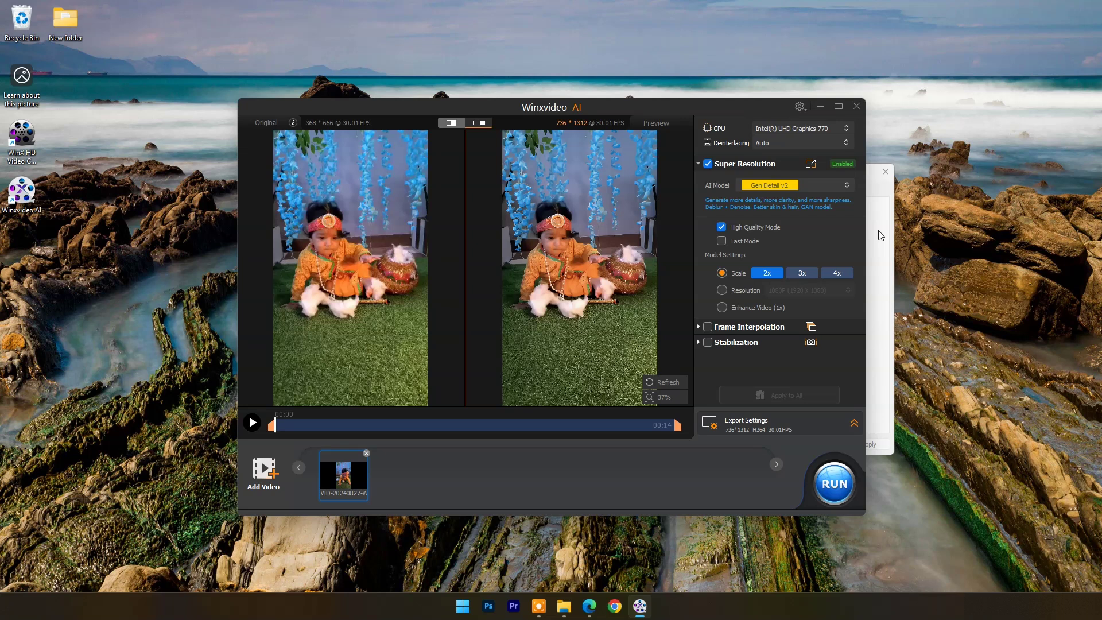
Set the Super Resolution AI model to Zyxt and review the Frame Interpolation and Stabilization options.
left_click(846, 186)
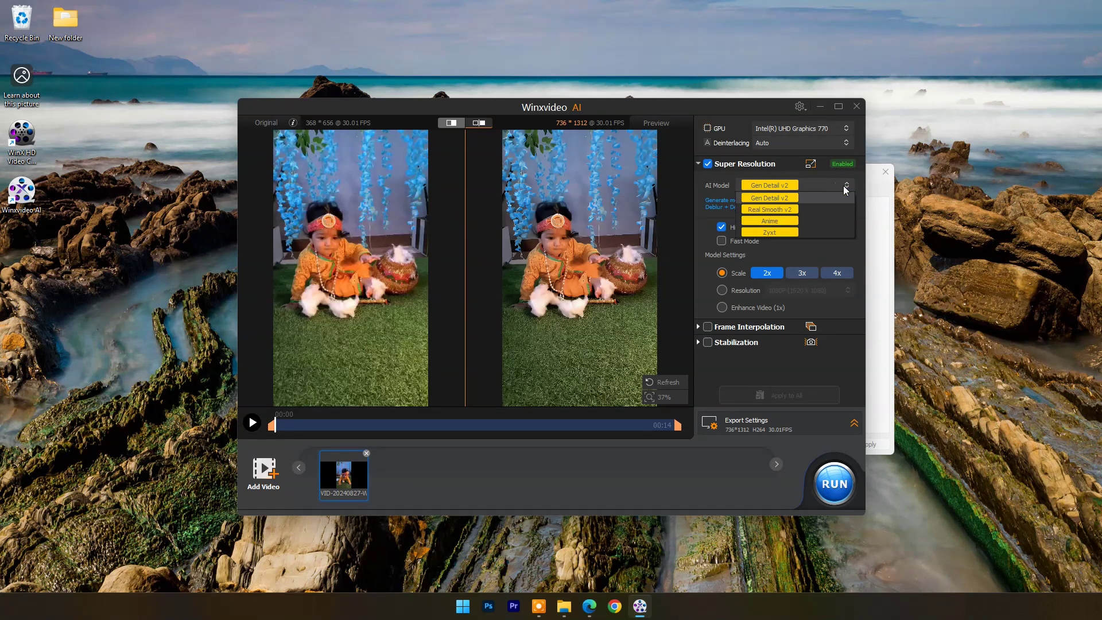
left_click(769, 231)
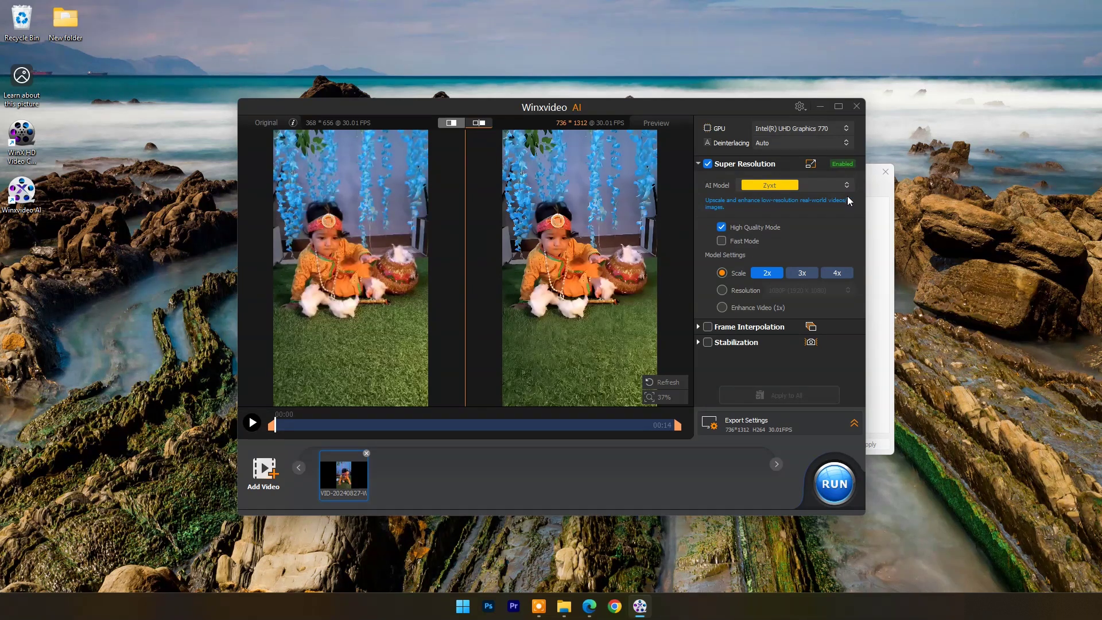
left_click(698, 328)
scroll(829, 351, "down", 1)
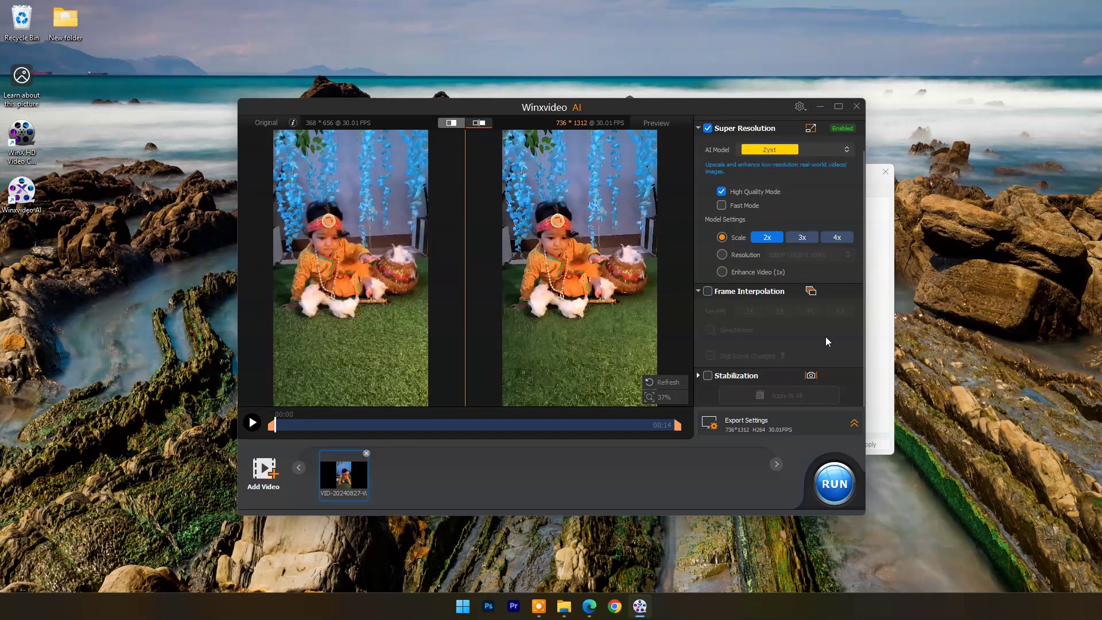
left_click(698, 291)
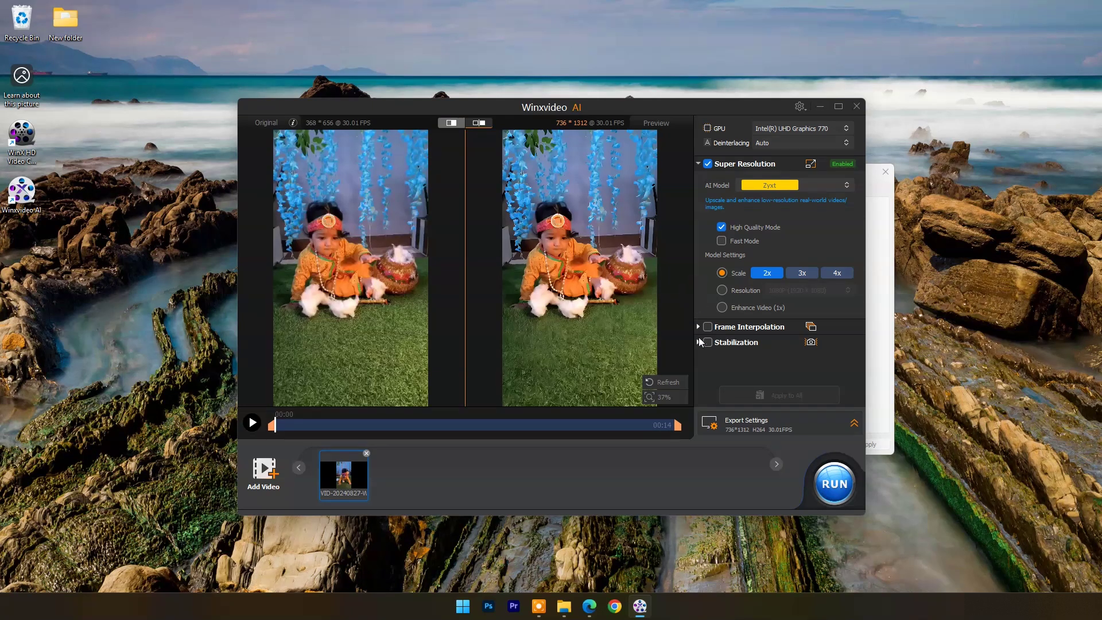
left_click(698, 343)
scroll(755, 309, "down", 3)
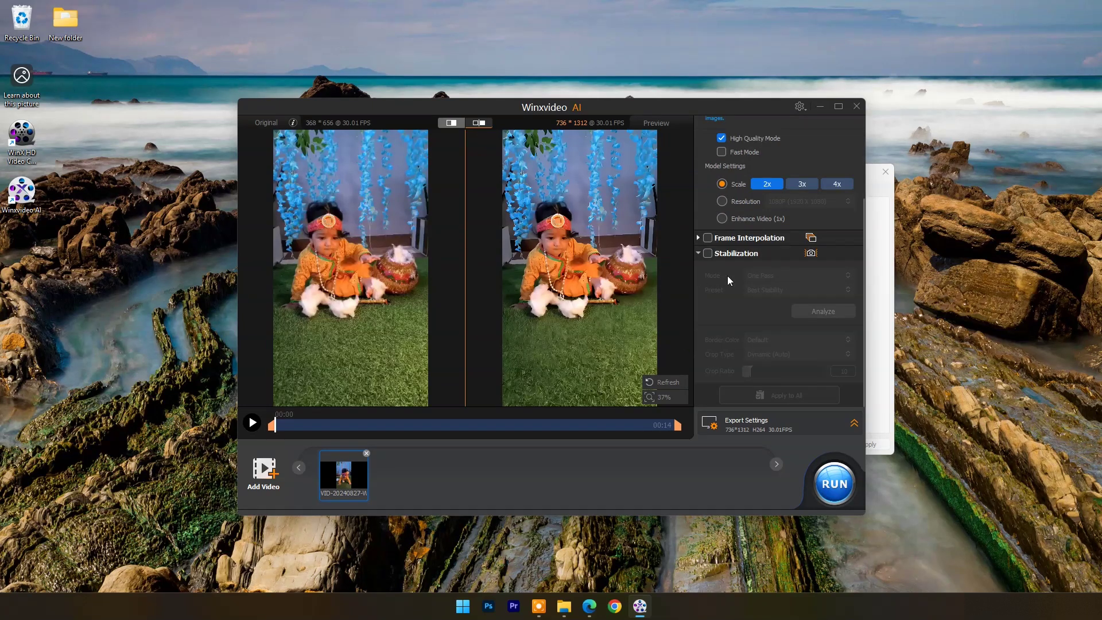
left_click(708, 254)
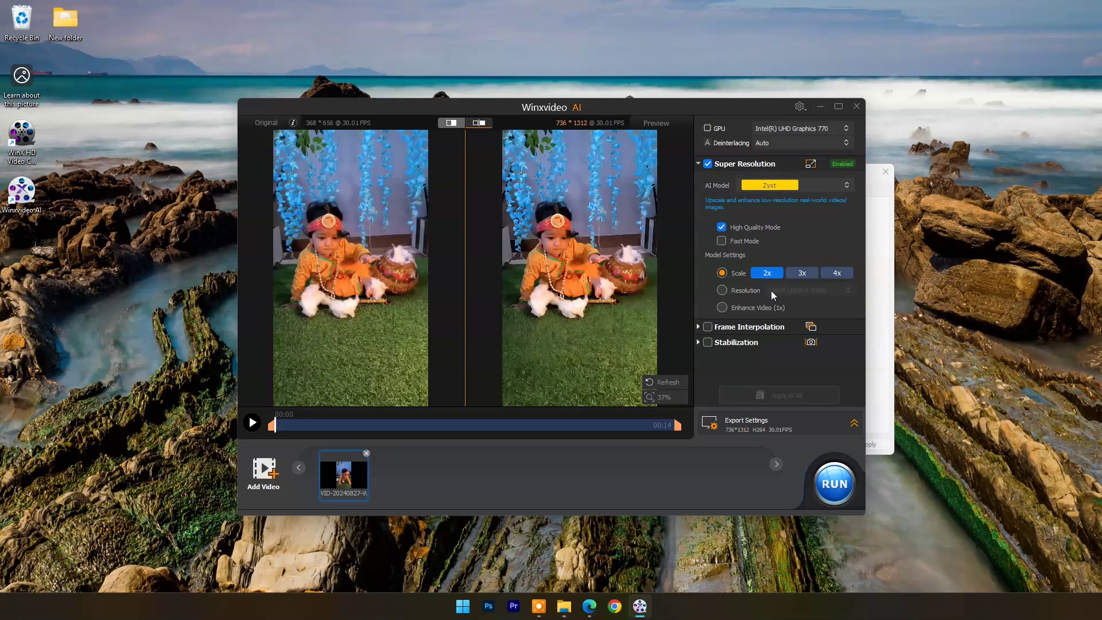
Review the export settings, keeping the H264 codec, Passthrough audio and High quality level, and run the video enhancement.
left_click(854, 423)
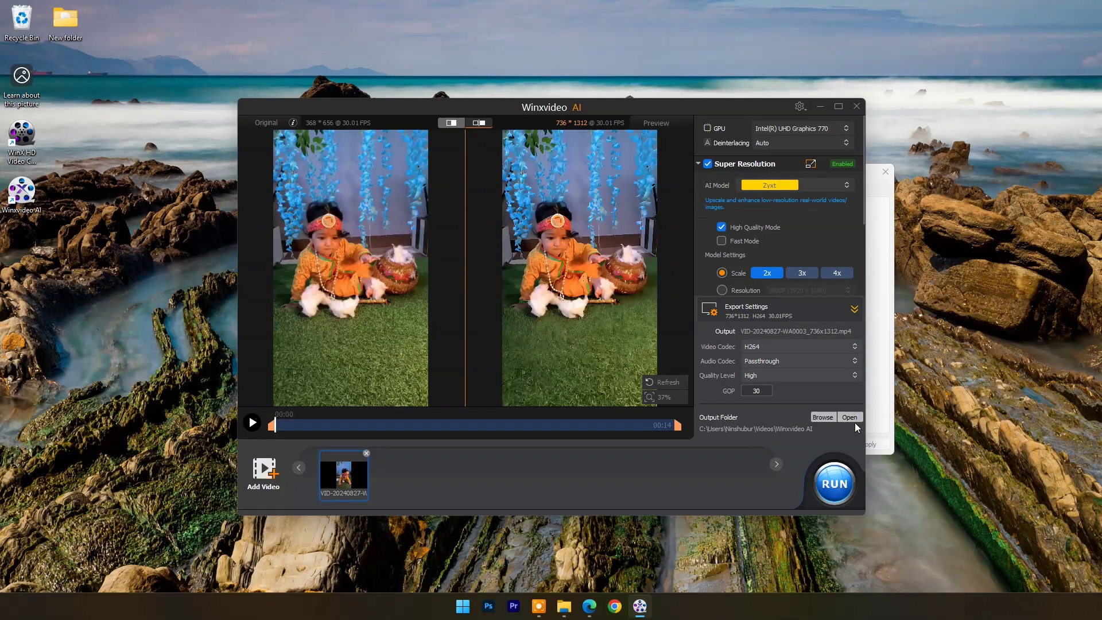
left_click(801, 350)
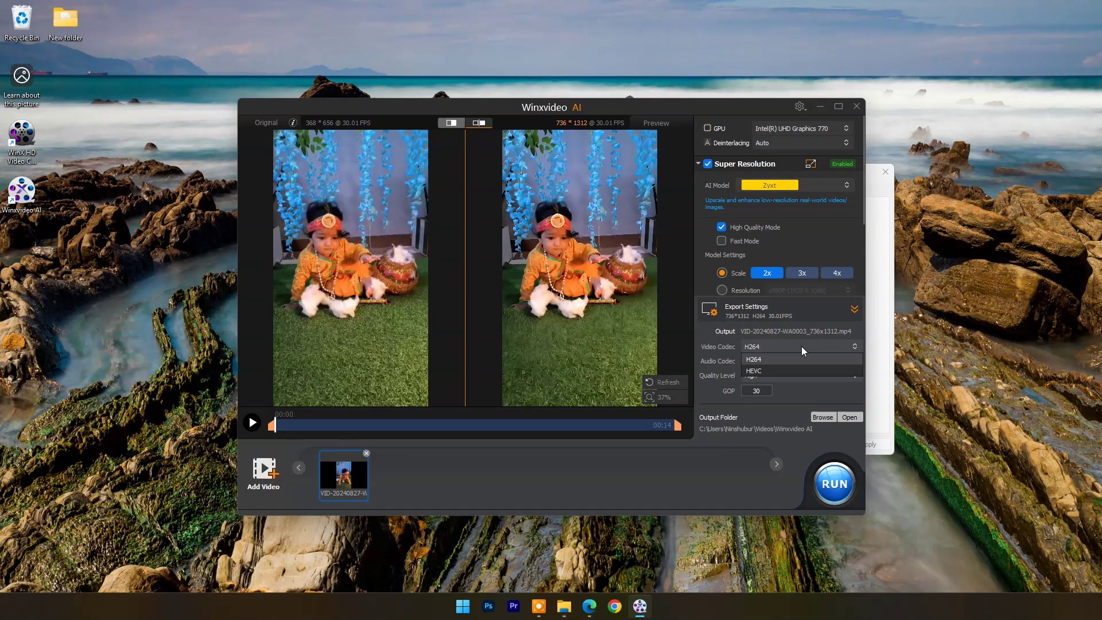
left_click(802, 346)
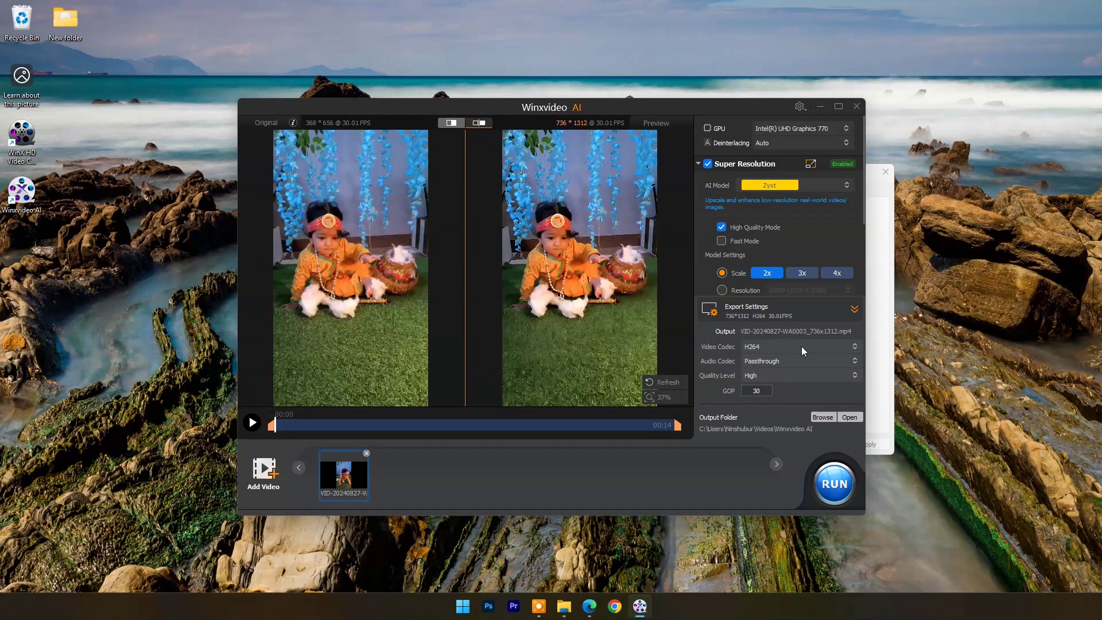
left_click(814, 360)
left_click(814, 361)
left_click(822, 375)
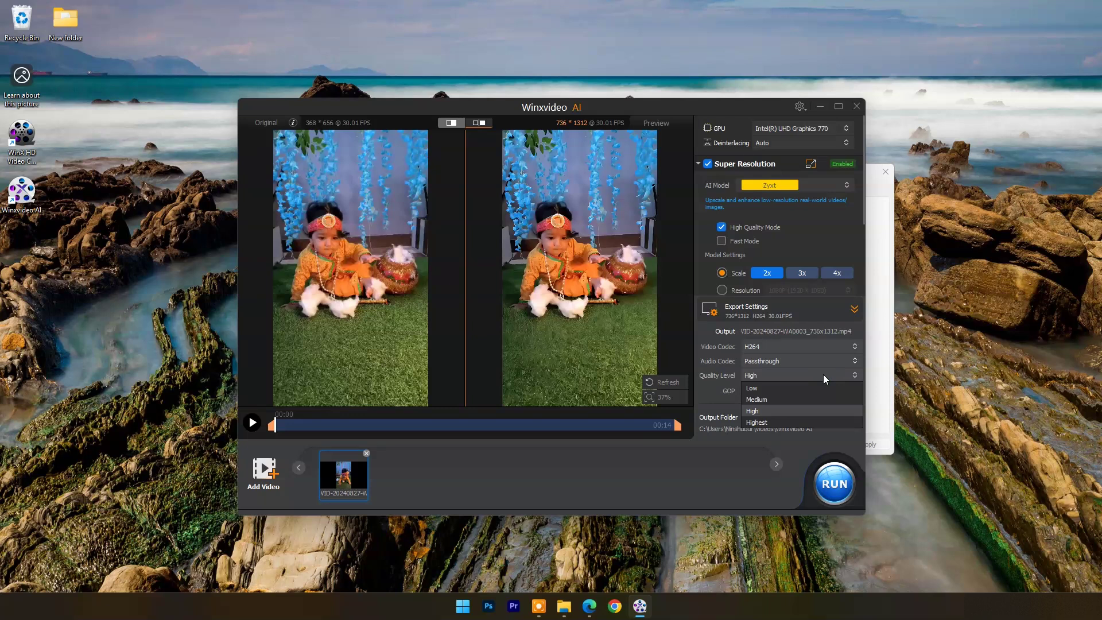
left_click(770, 411)
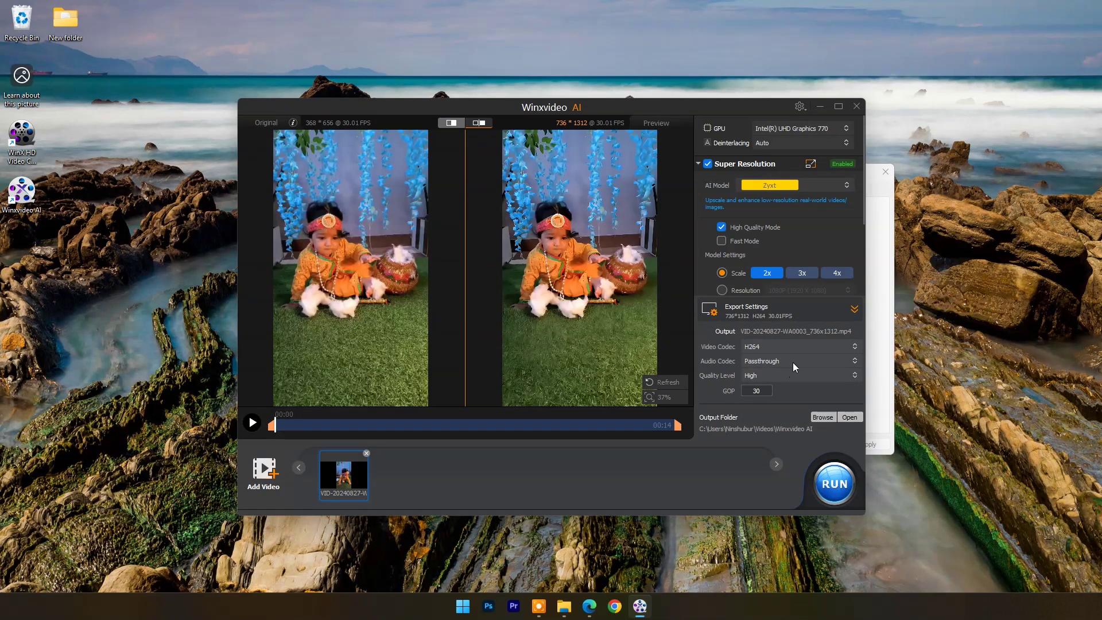
left_click(836, 487)
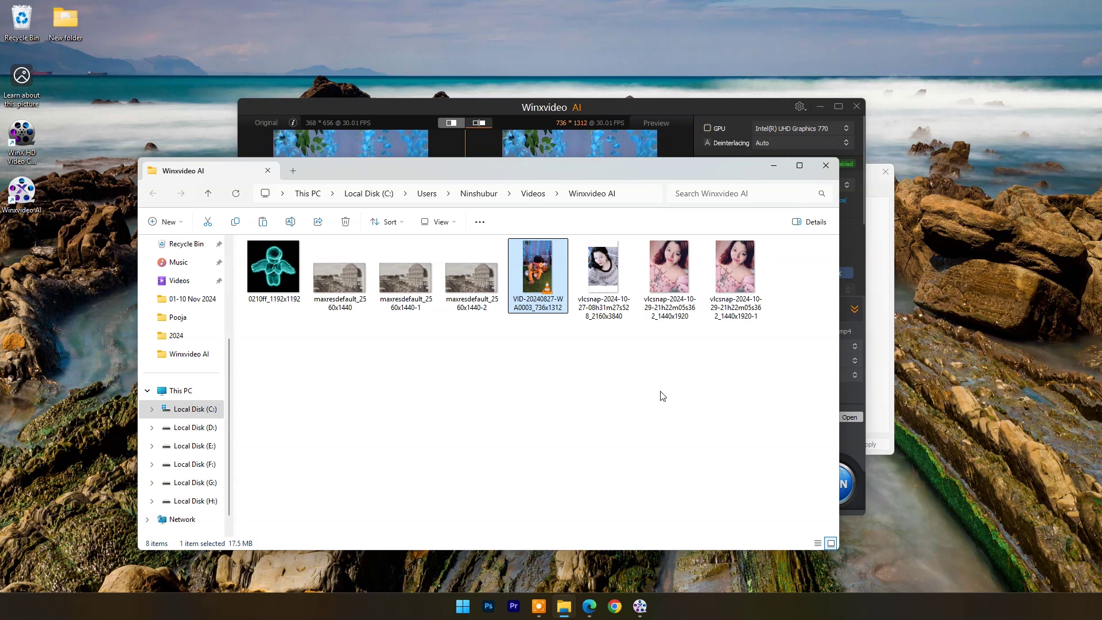
Play the upscaled VID-20240827-WA0003_736x1312 video in full screen, close the player, and minimize the output folder.
double_click(540, 271)
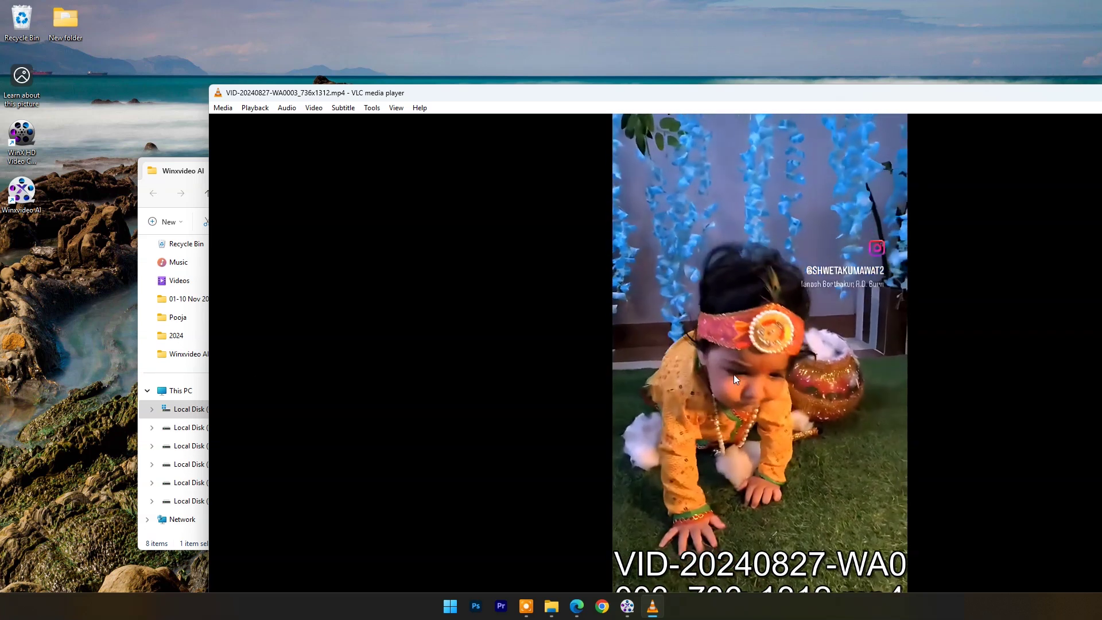
double_click(734, 375)
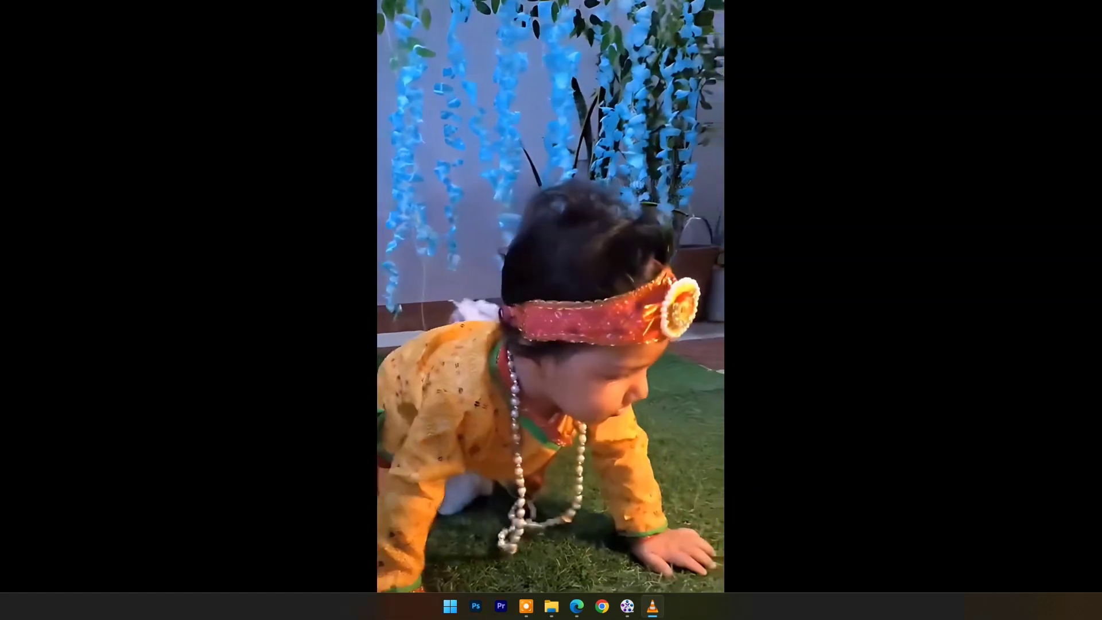
mouse_move(726, 410)
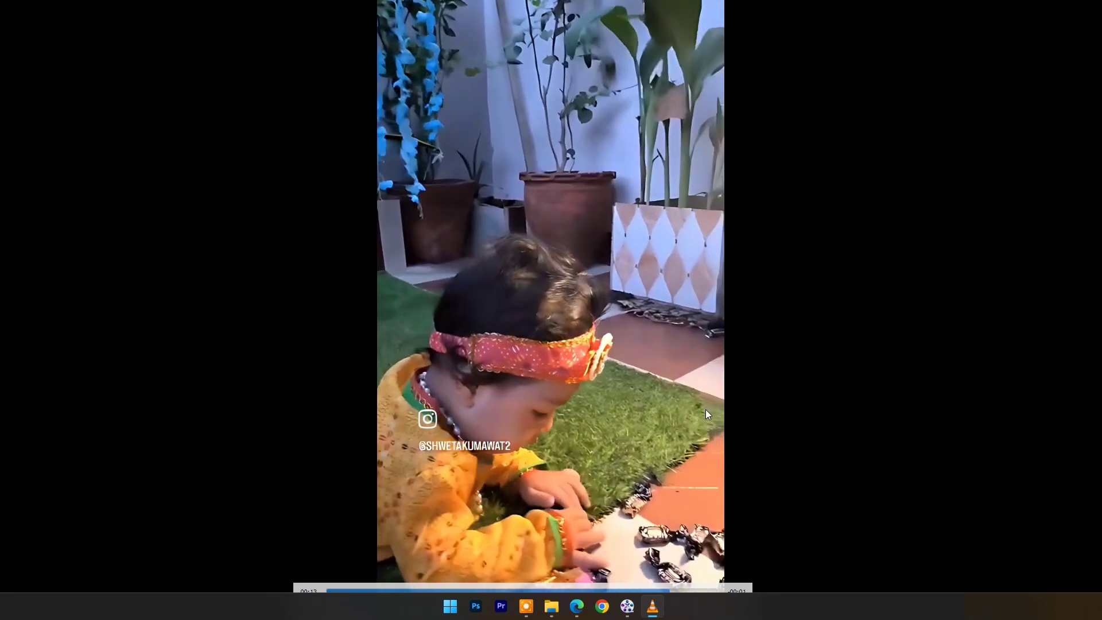
double_click(705, 409)
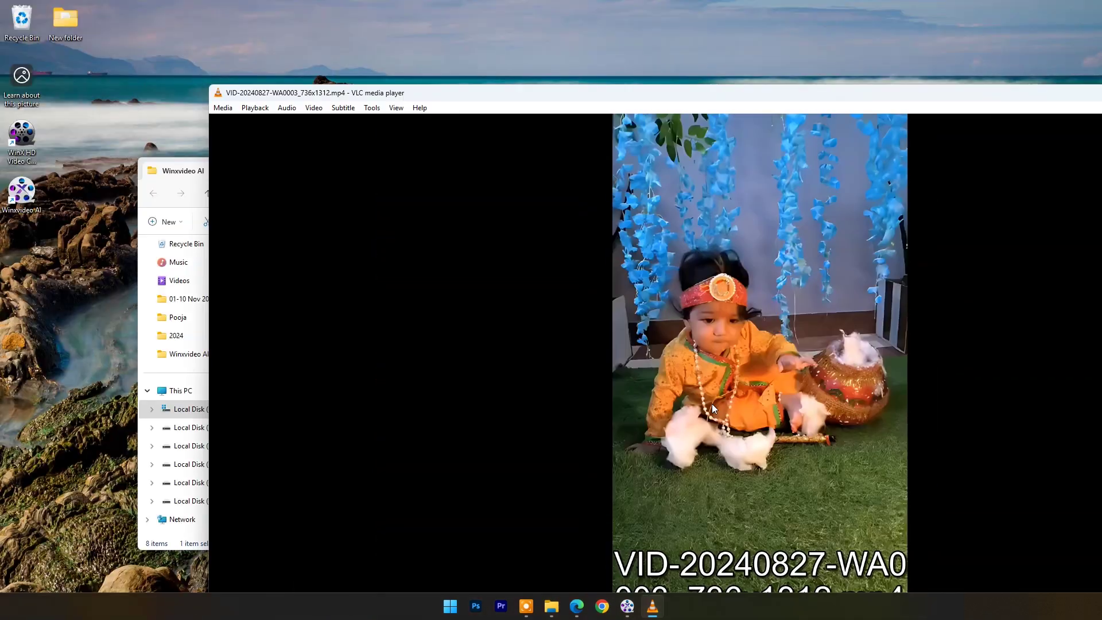
right_click(659, 335)
left_click(683, 524)
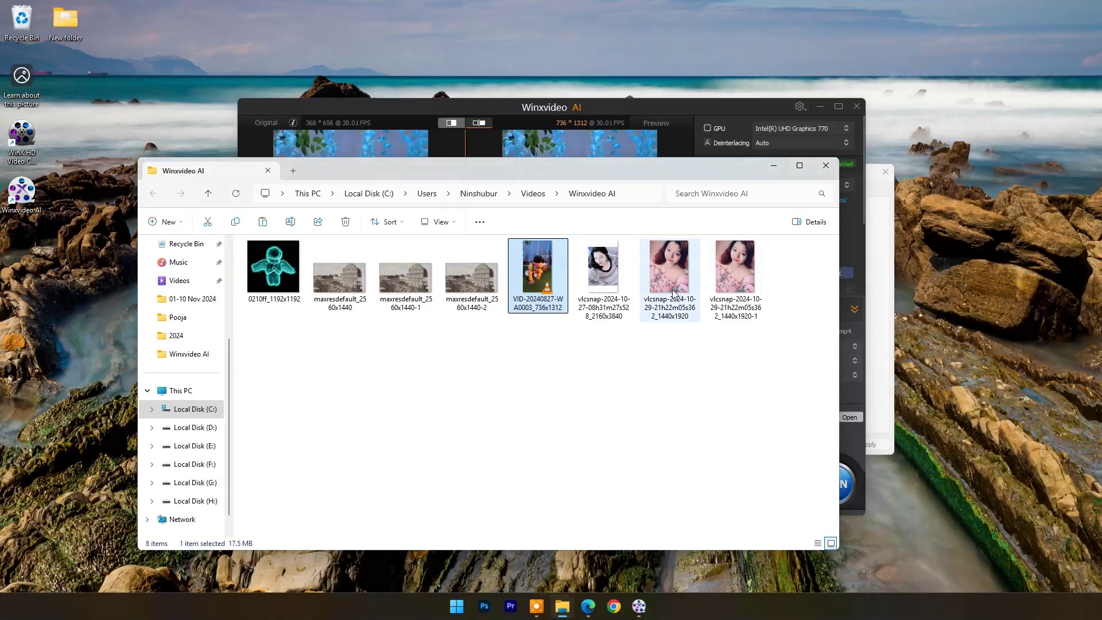
left_click(770, 167)
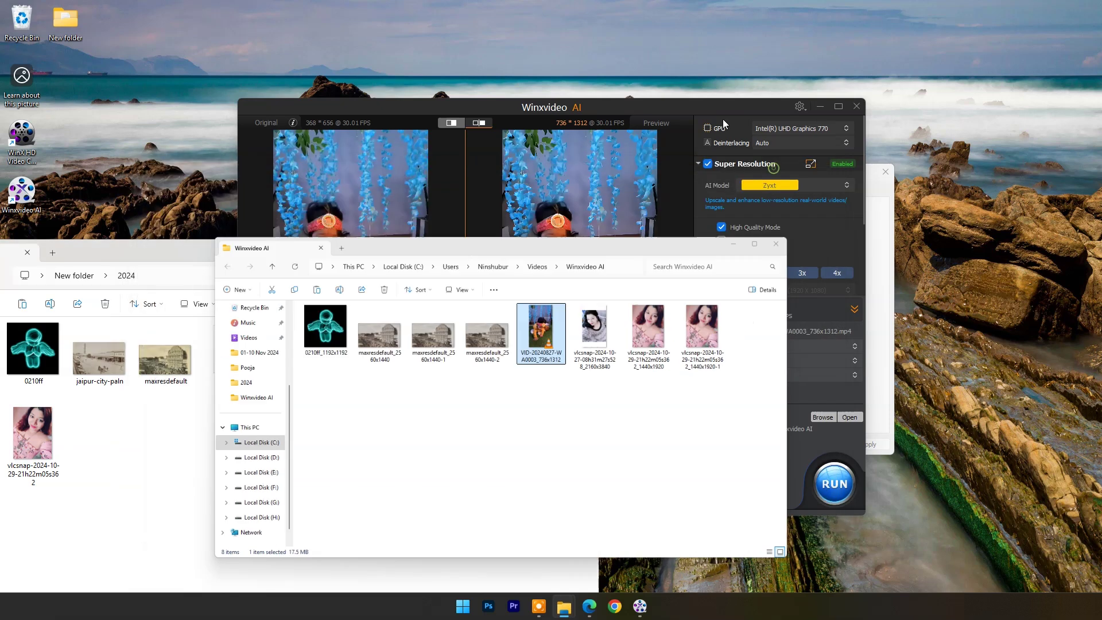
Turn off Super Resolution and briefly enable Frame Interpolation to examine its FPS multiplier and slow-motion options.
left_click(698, 179)
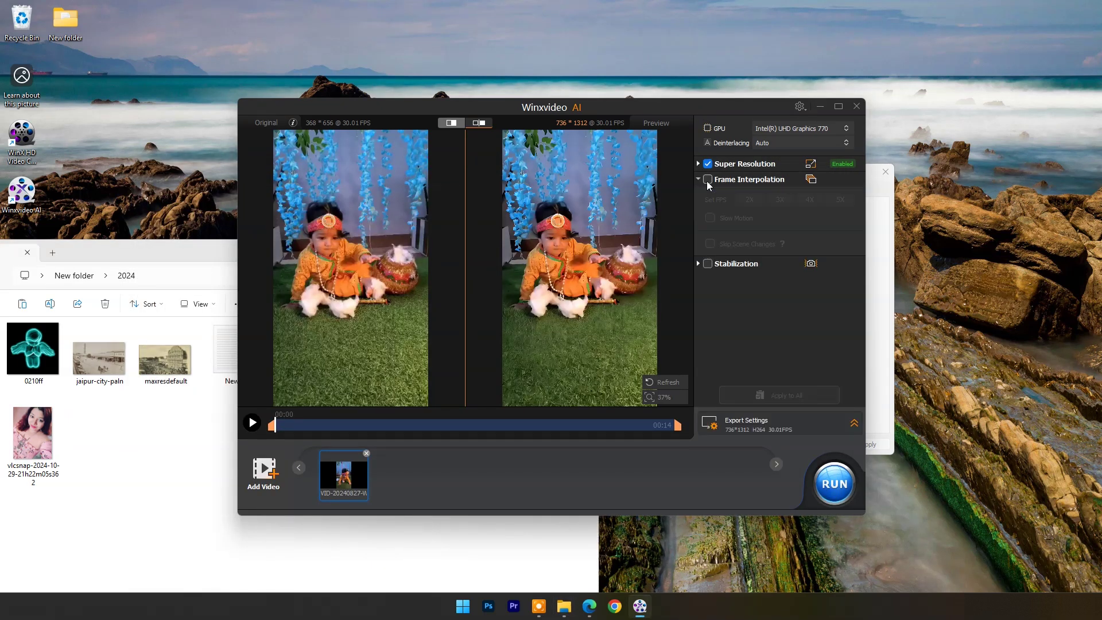
left_click(708, 165)
left_click(708, 179)
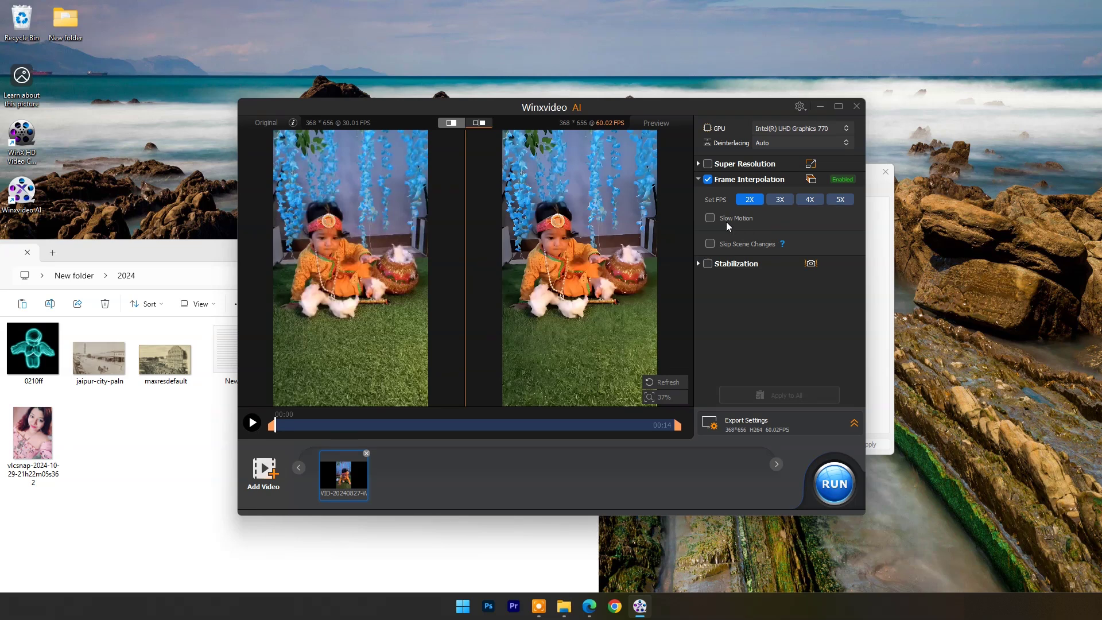
left_click(708, 180)
Enable Stabilization to examine its mode and preset choices, and close the Video AI tool.
left_click(699, 195)
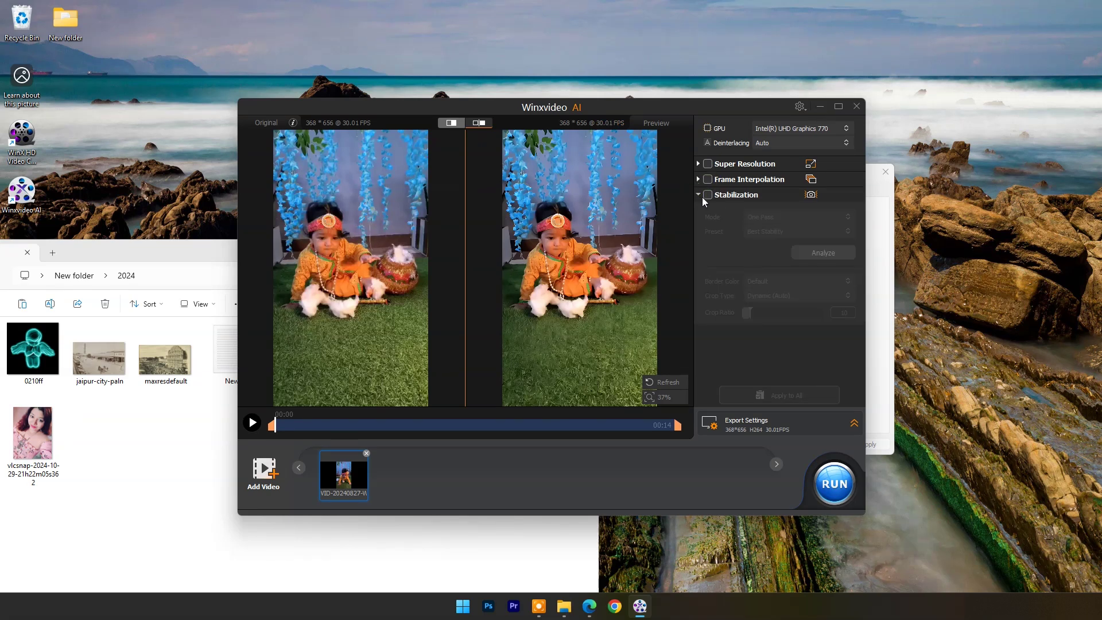
left_click(708, 195)
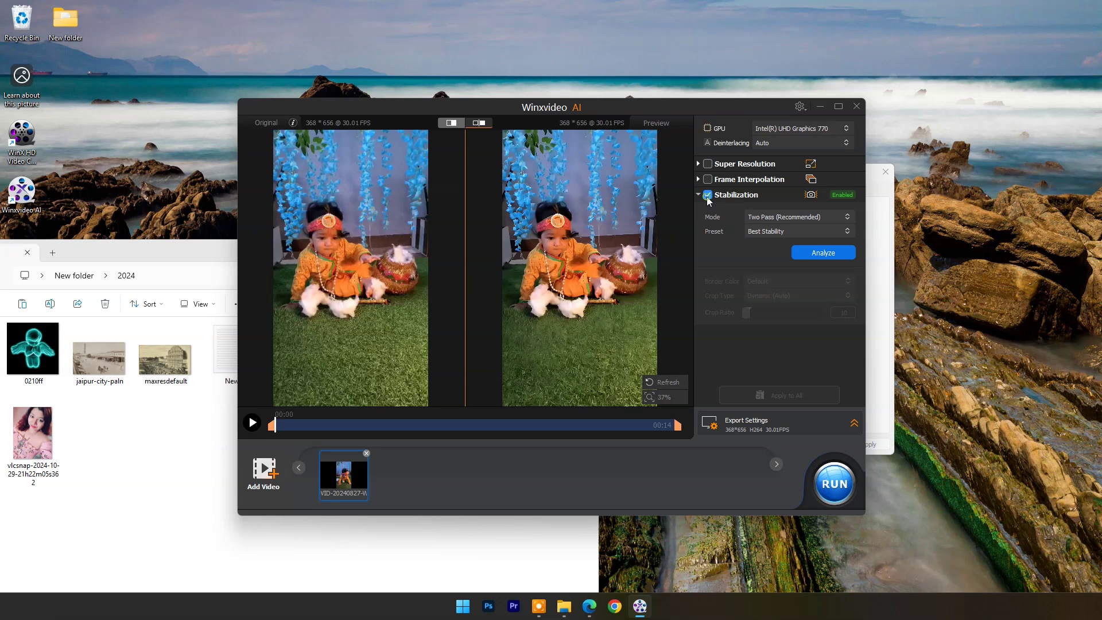
left_click(846, 220)
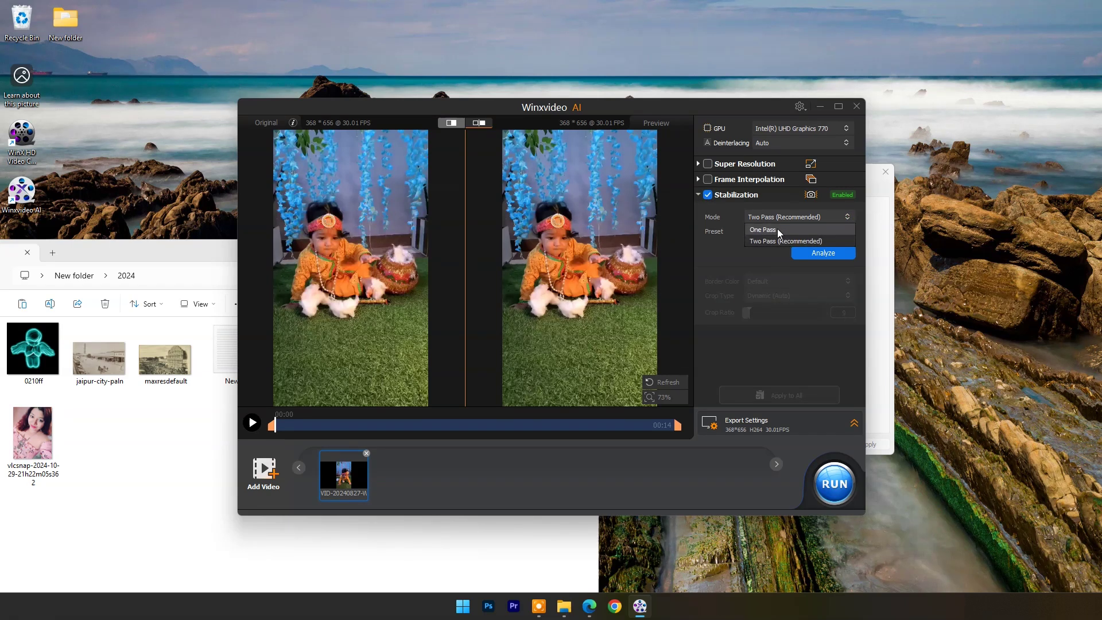
left_click(845, 219)
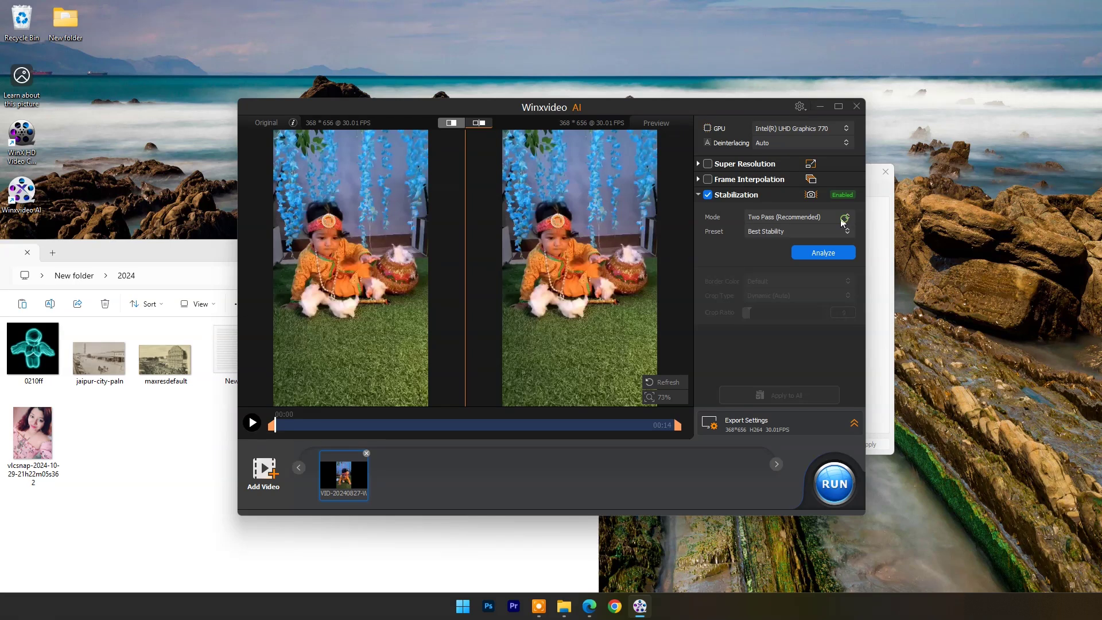
left_click(847, 232)
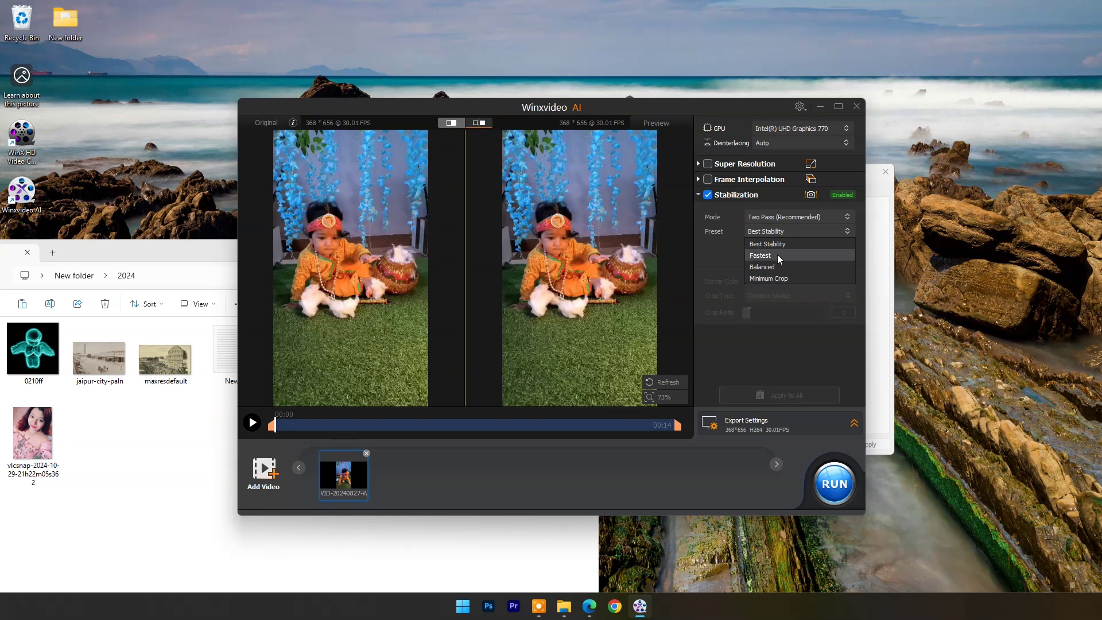
left_click(846, 232)
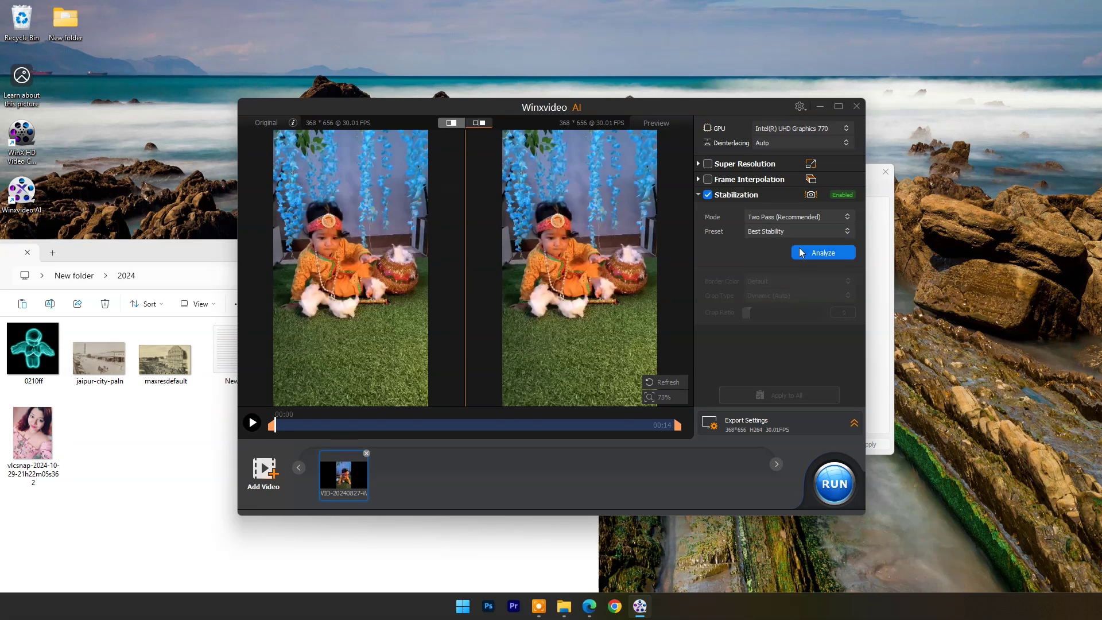
left_click(857, 106)
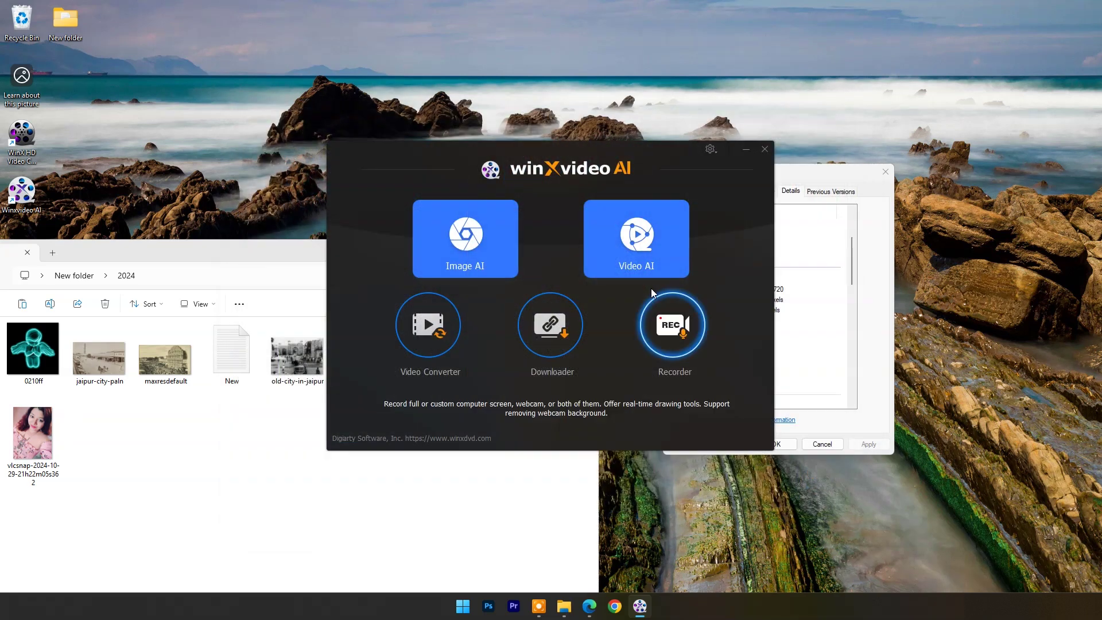
Open the Video Converter, load VID-20240827-WA0003 from the 2024 folder into it, and minimize the folder window.
left_click(299, 257)
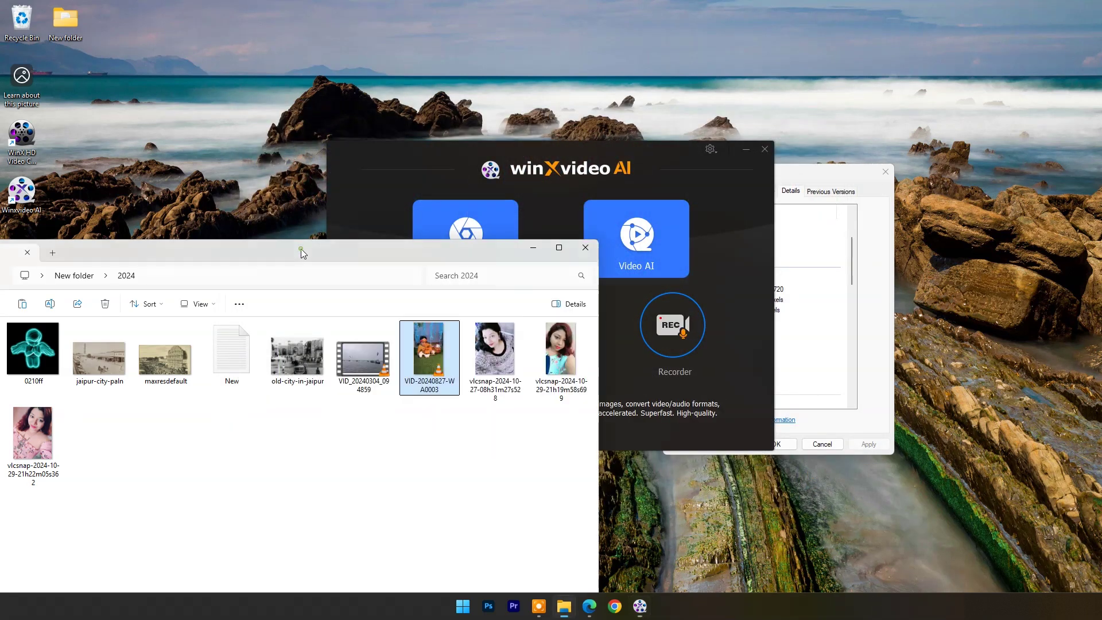
left_click_drag(422, 255, 564, 228)
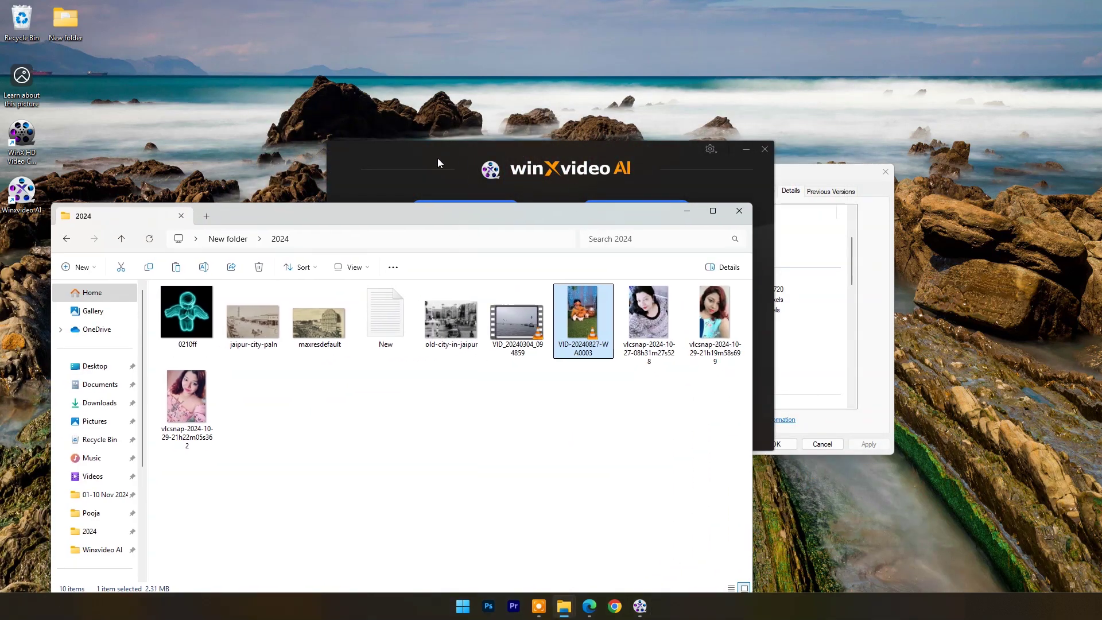
left_click_drag(437, 157, 622, 78)
left_click(609, 236)
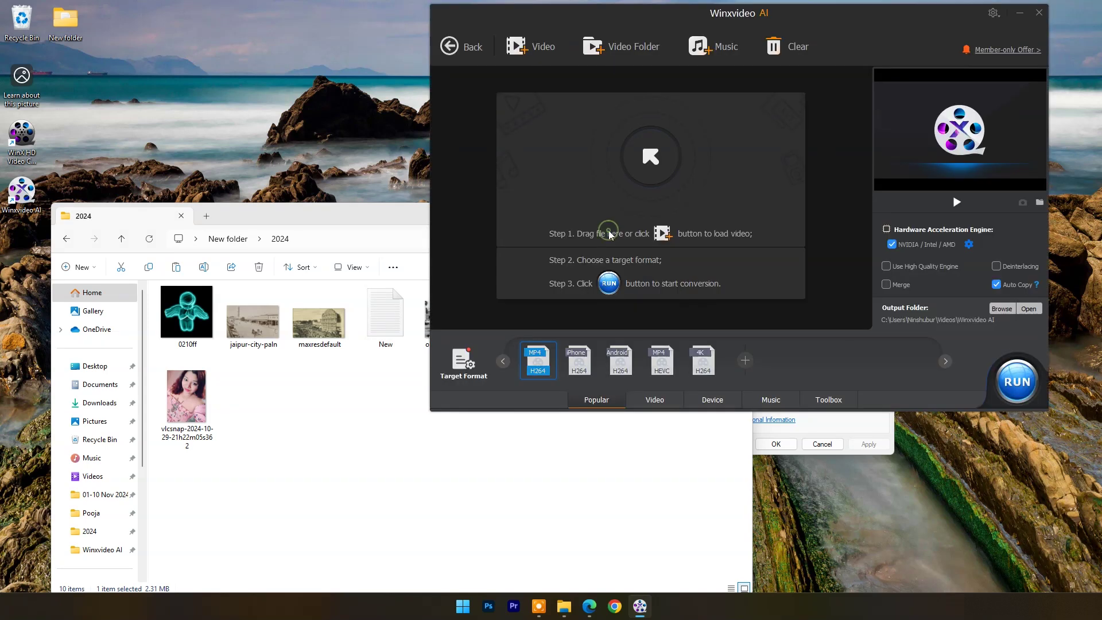
left_click(322, 399)
left_click_drag(582, 313, 623, 170)
left_click(687, 218)
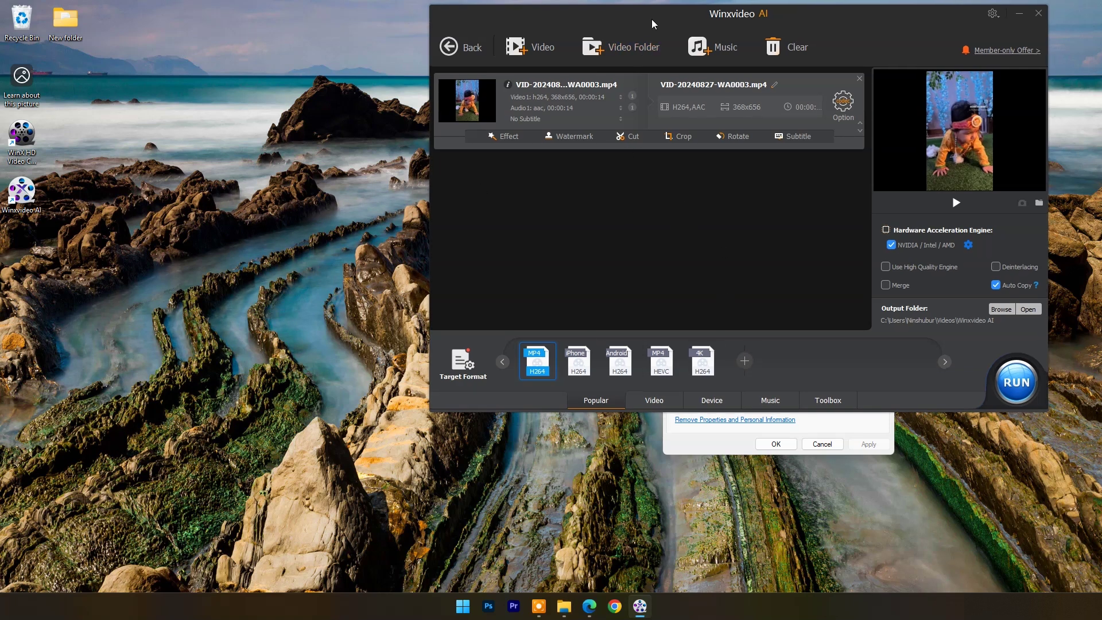
Open the loaded video's conversion options and examine the format settings and the editing tools for effects, subtitles and cutting.
left_click_drag(652, 19, 499, 54)
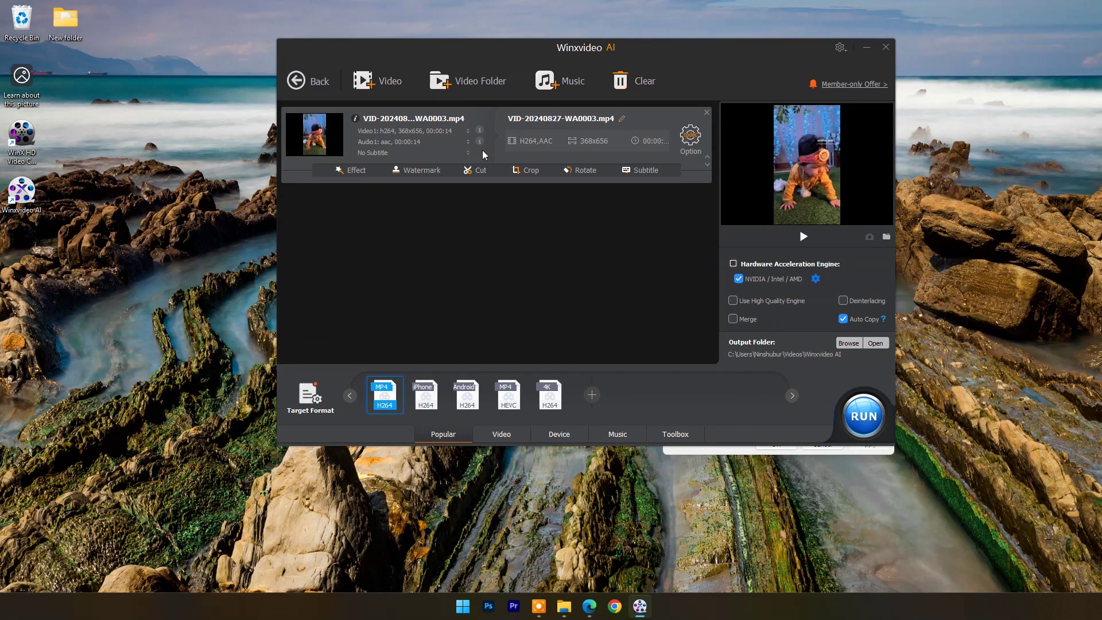
left_click(691, 146)
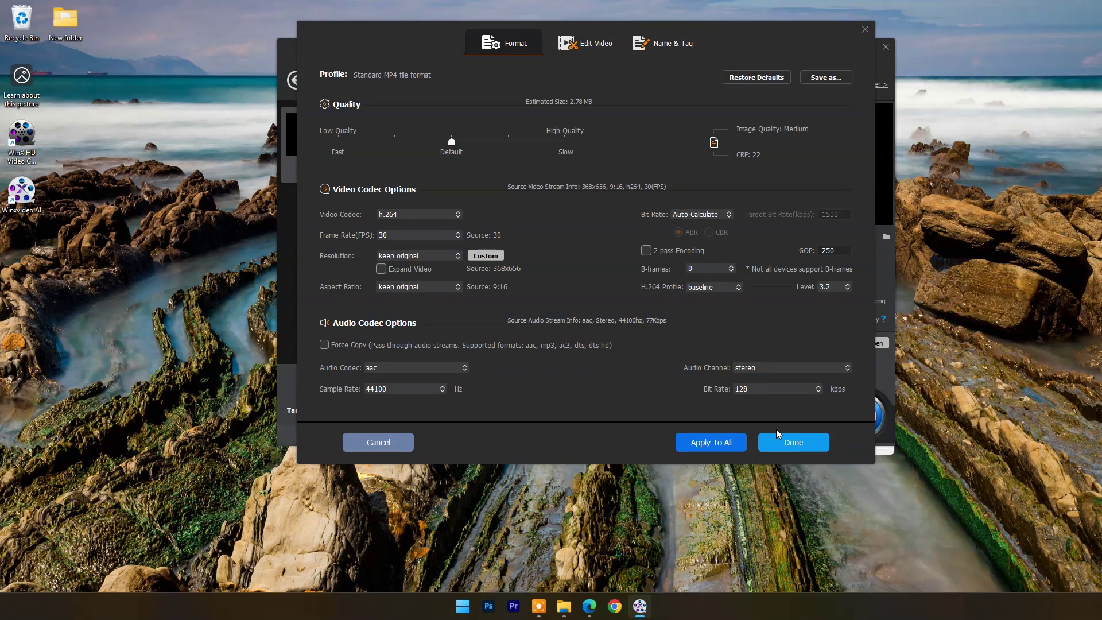
left_click(588, 46)
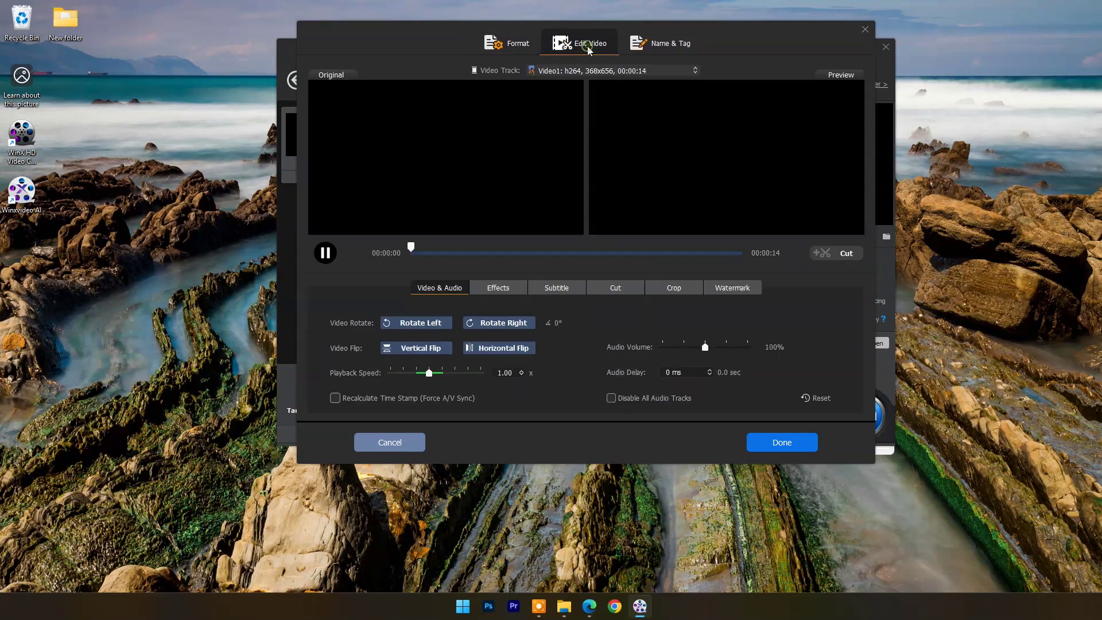
left_click(497, 290)
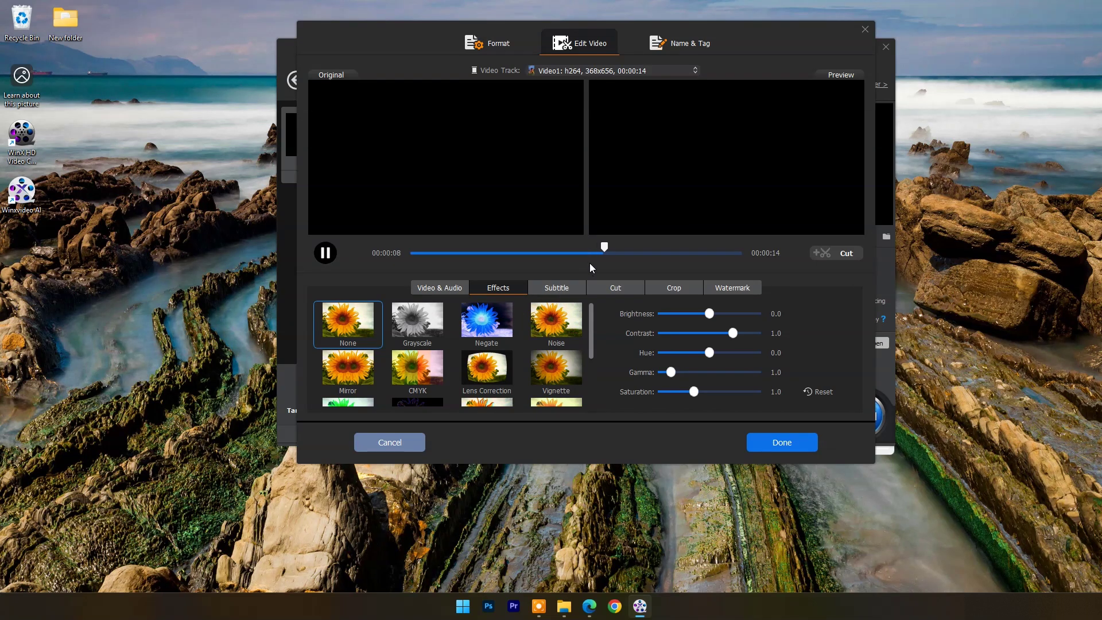
left_click(555, 287)
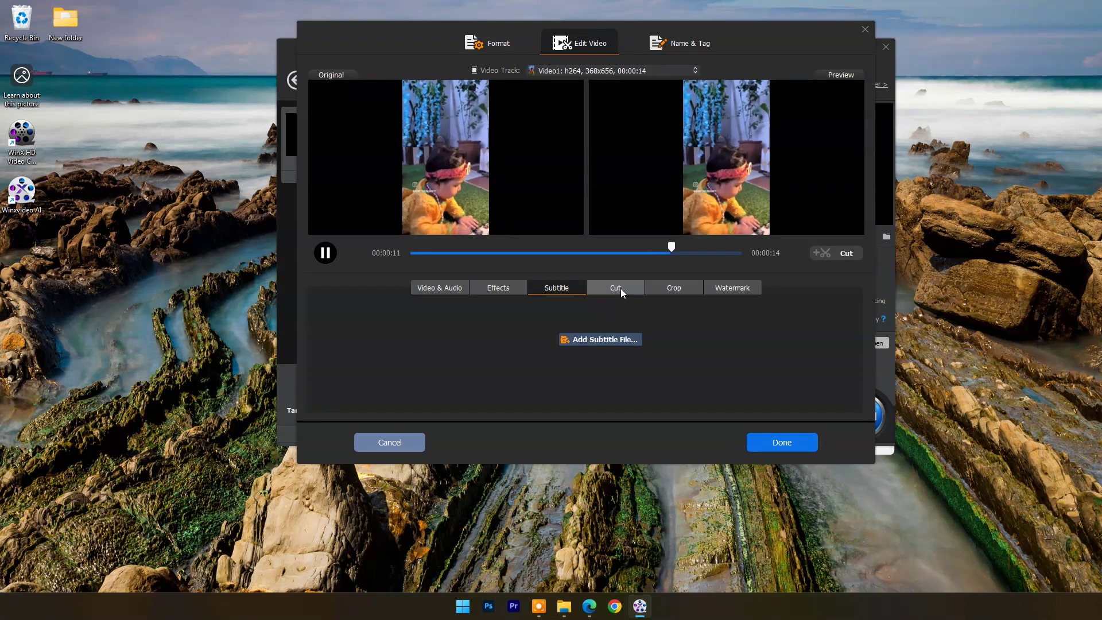
left_click(622, 288)
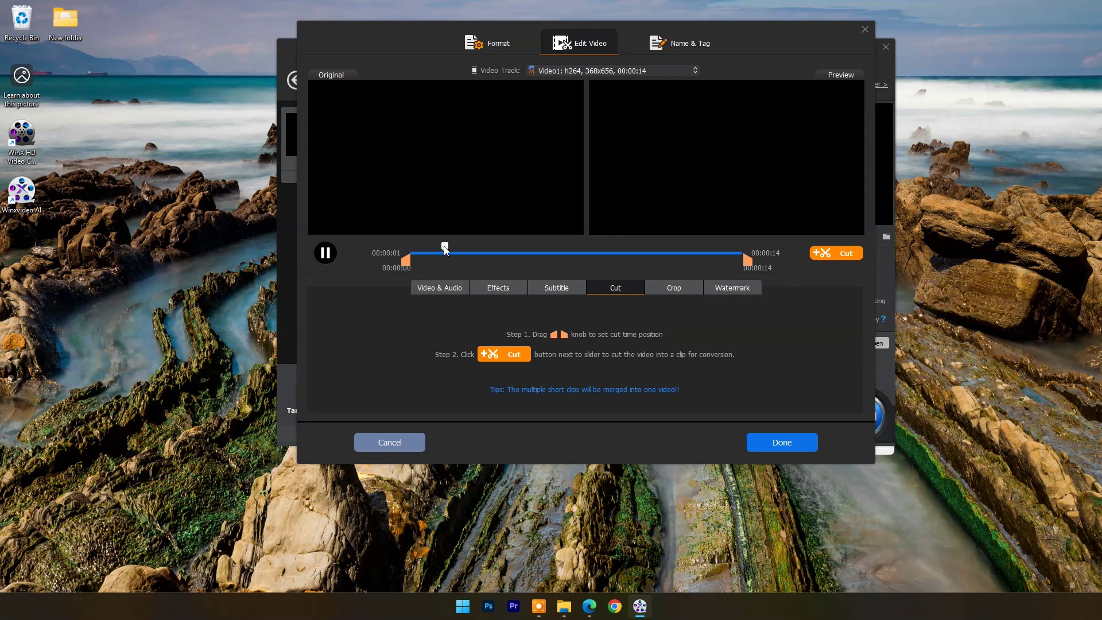
left_click(677, 247)
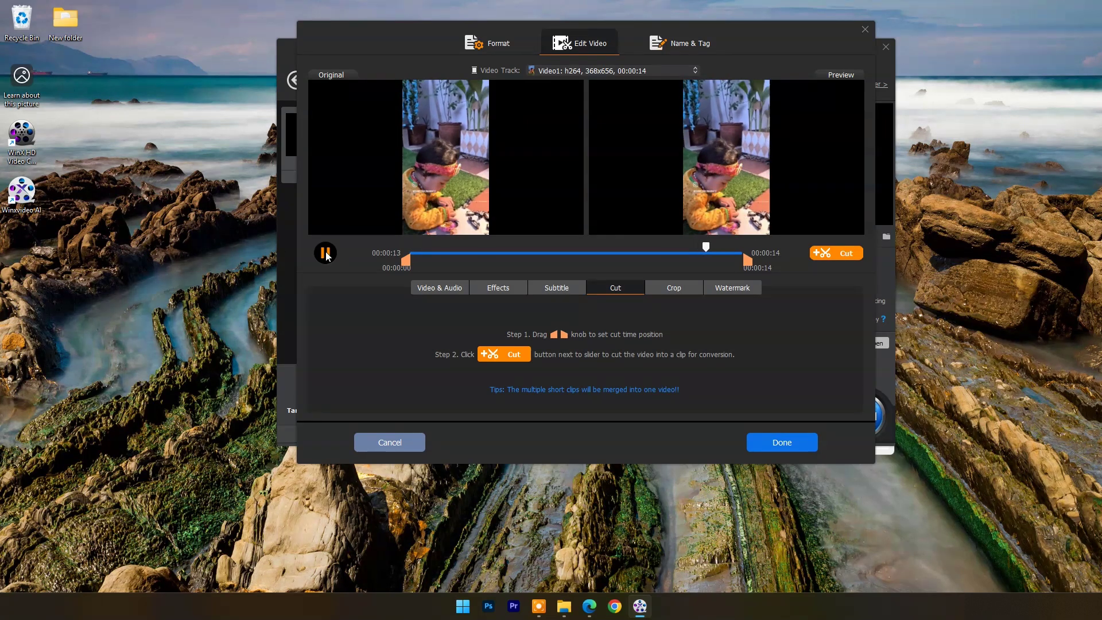
Try a free crop of about 368x496 on the video, view the watermark options, and close the editor without applying changes.
left_click(678, 291)
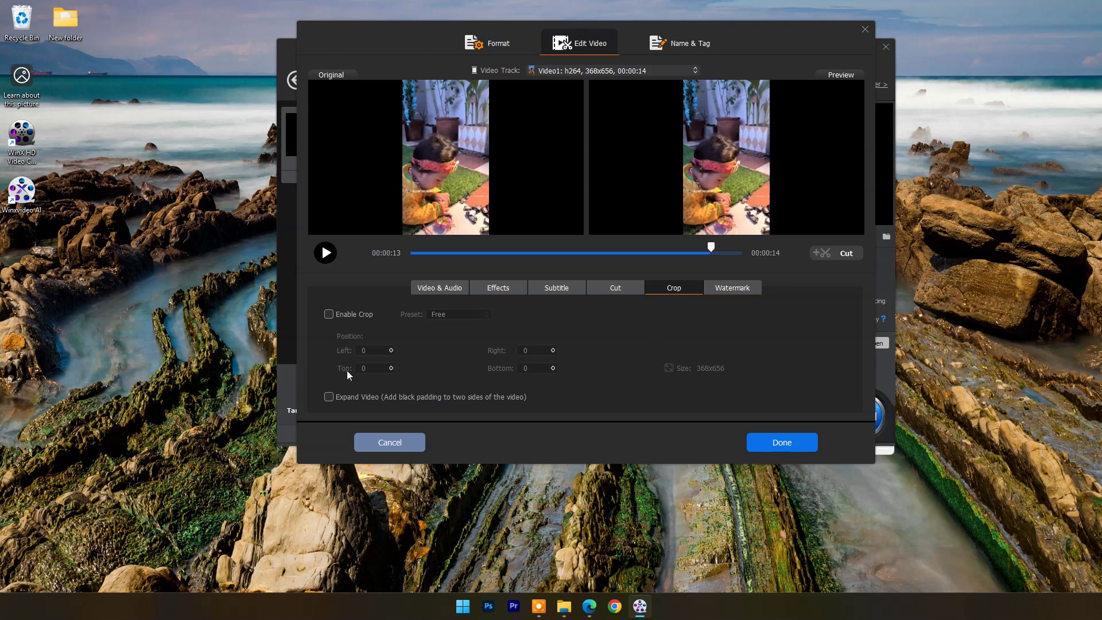
left_click(329, 315)
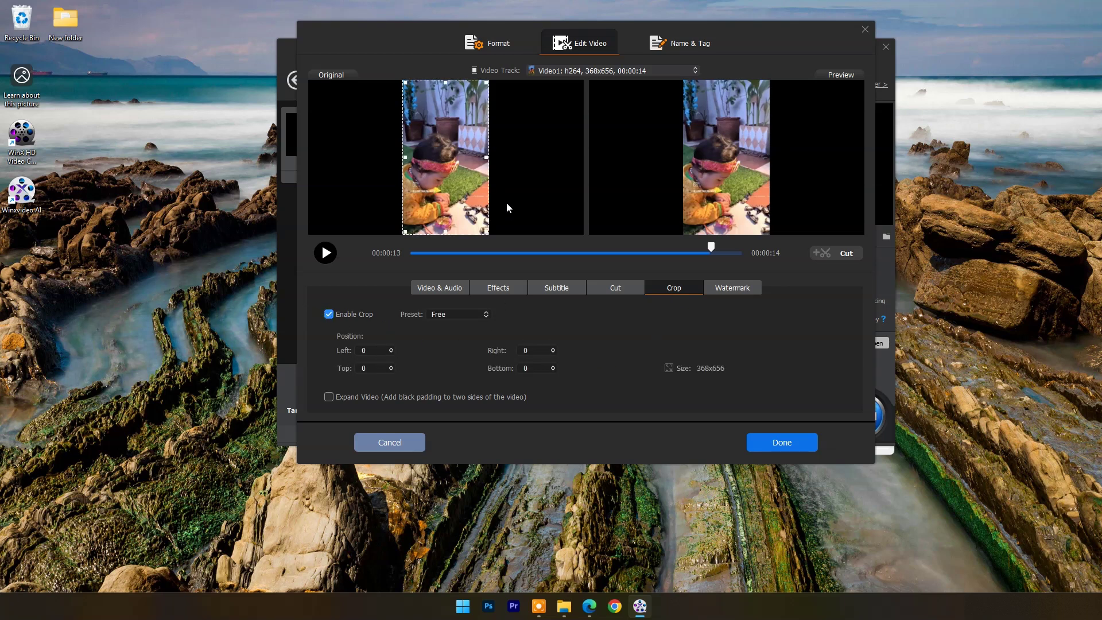
left_click_drag(485, 231, 486, 196)
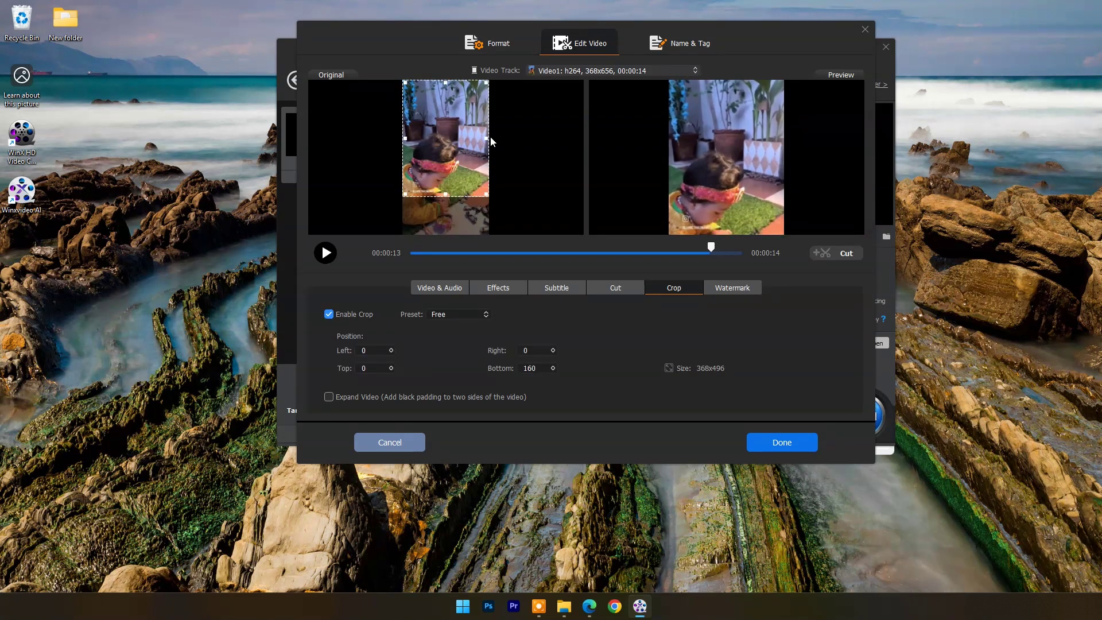
left_click_drag(483, 86, 484, 123)
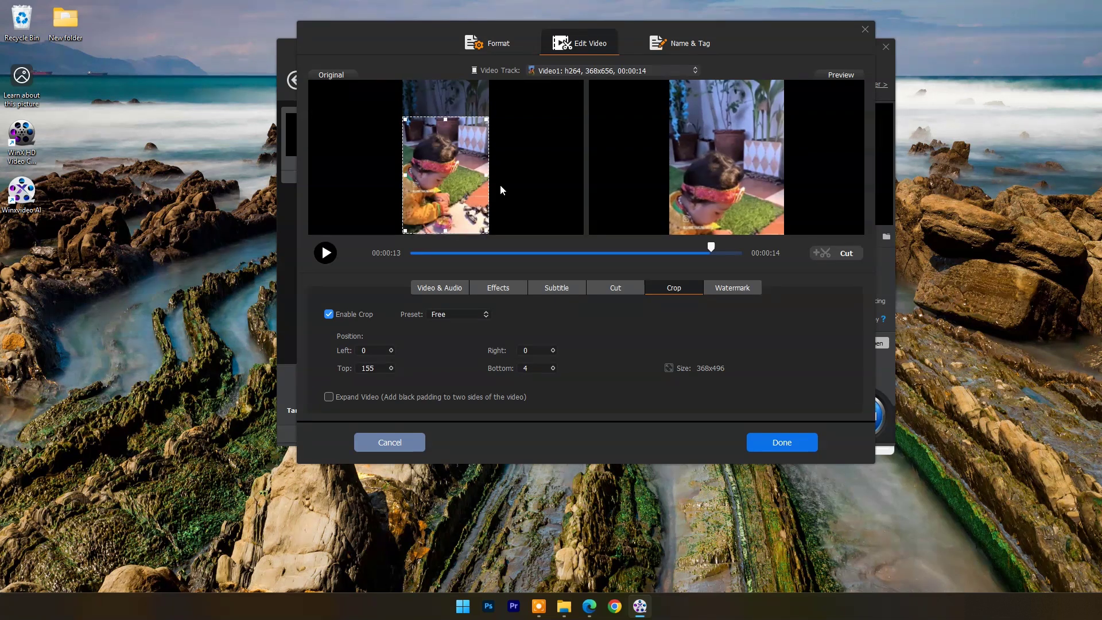
left_click(731, 288)
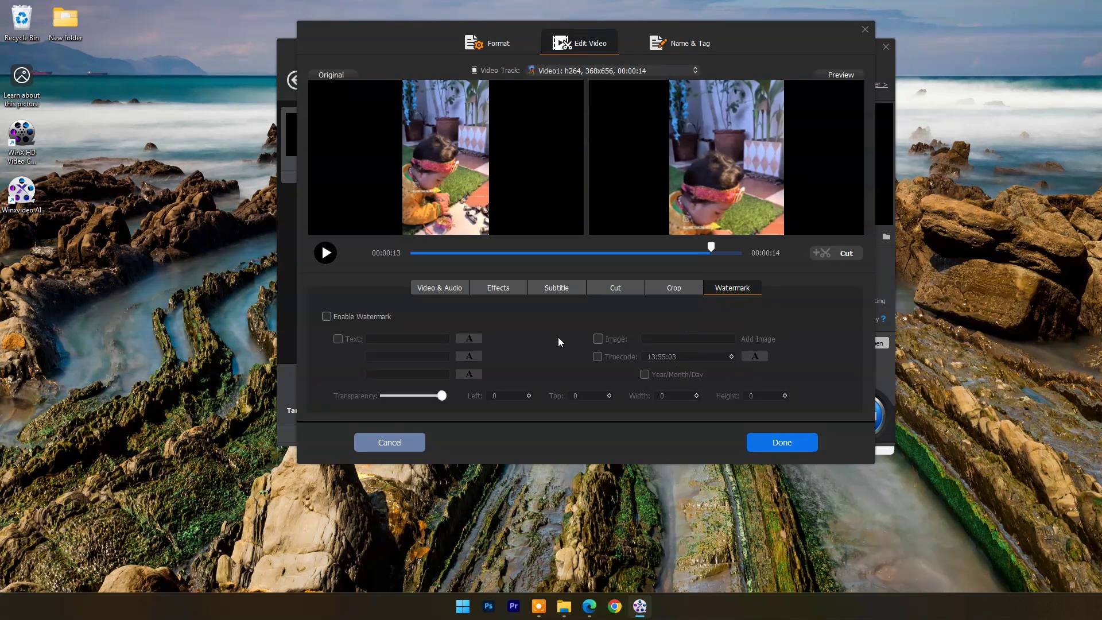
left_click(864, 30)
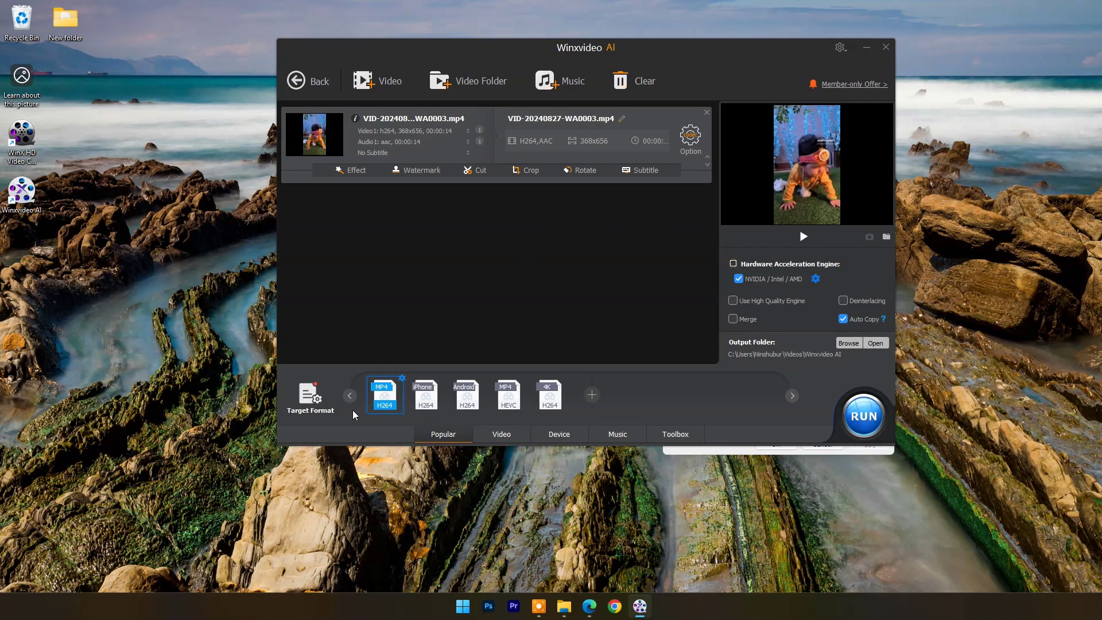
Examine the target format's mobile, web and common video output profiles, and close the list without choosing one.
left_click(307, 395)
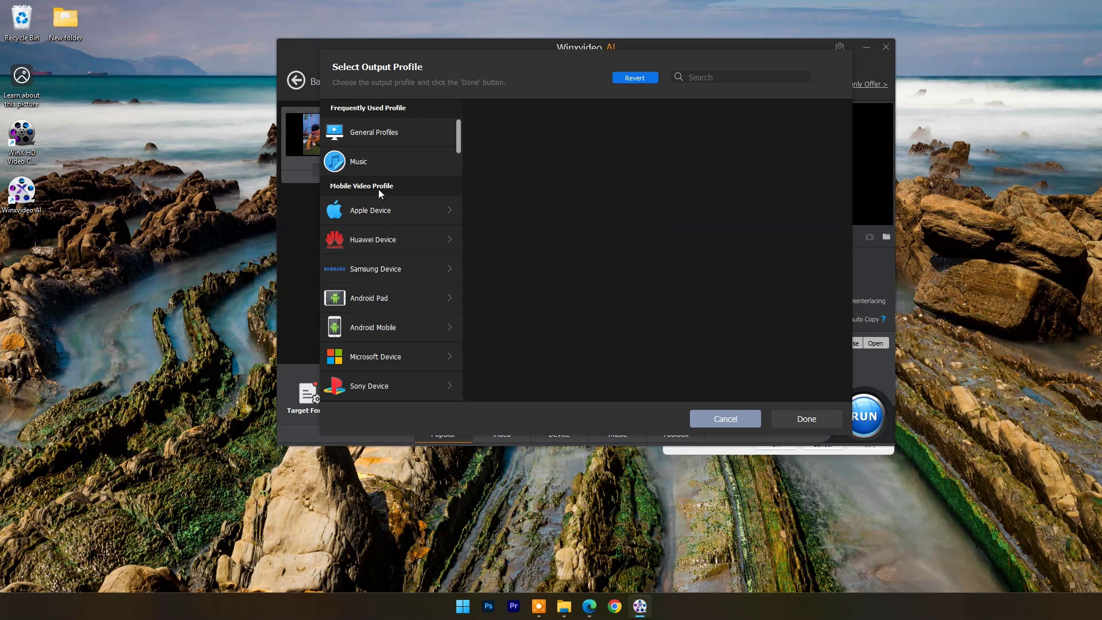
scroll(378, 188, "down", 5)
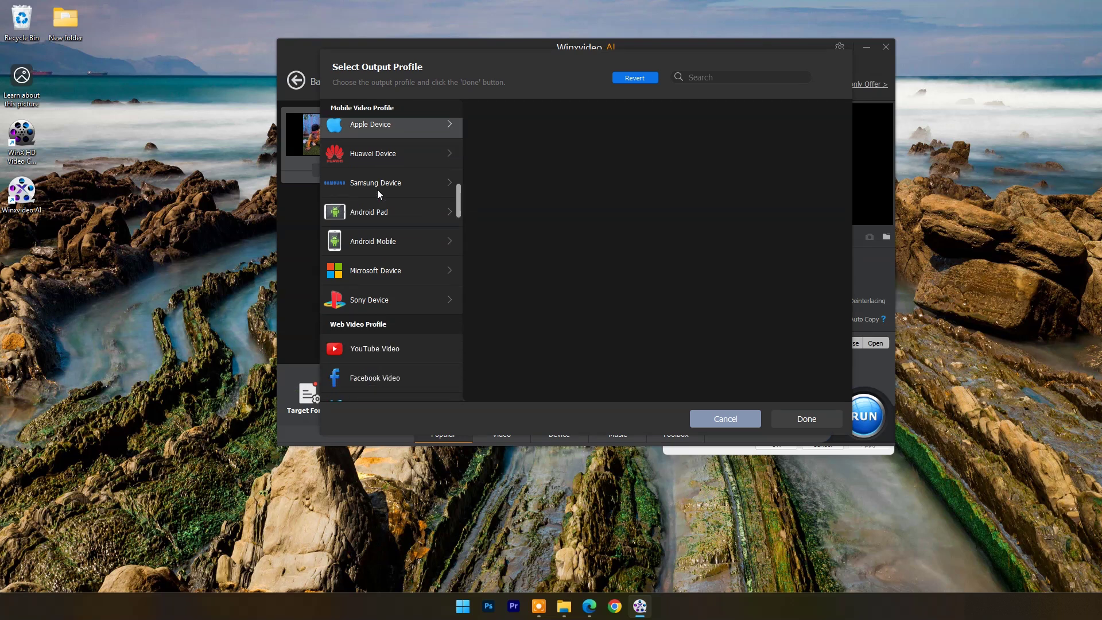
scroll(378, 189, "down", 3)
scroll(364, 295, "down", 3)
scroll(364, 295, "down", 1)
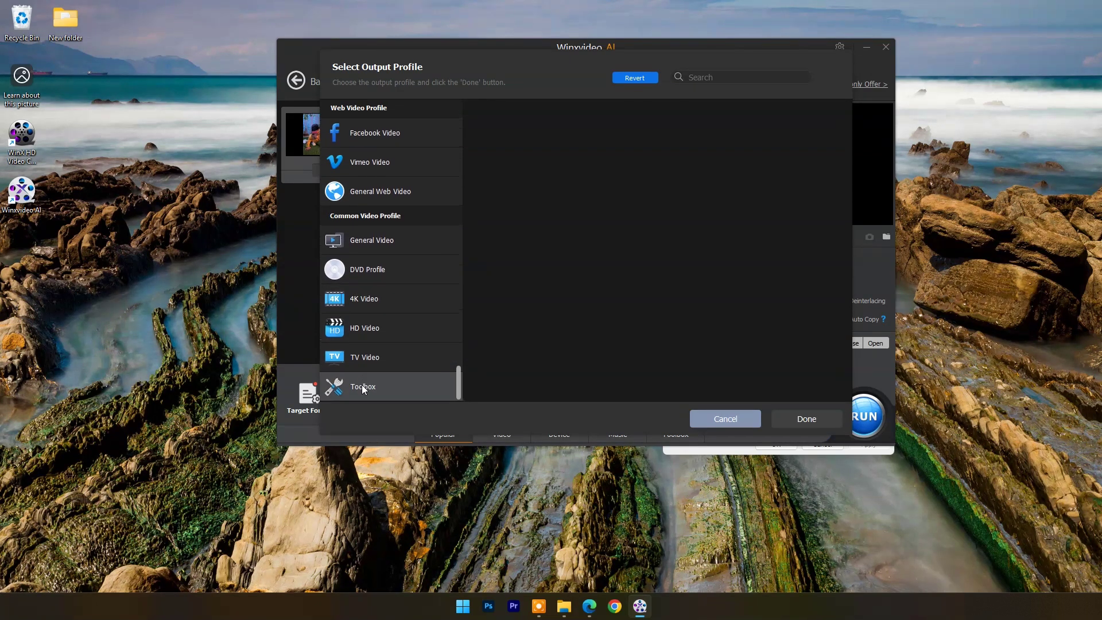
left_click(712, 419)
Clear the loaded video from the Video Converter and switch to the Downloader tool.
left_click(636, 86)
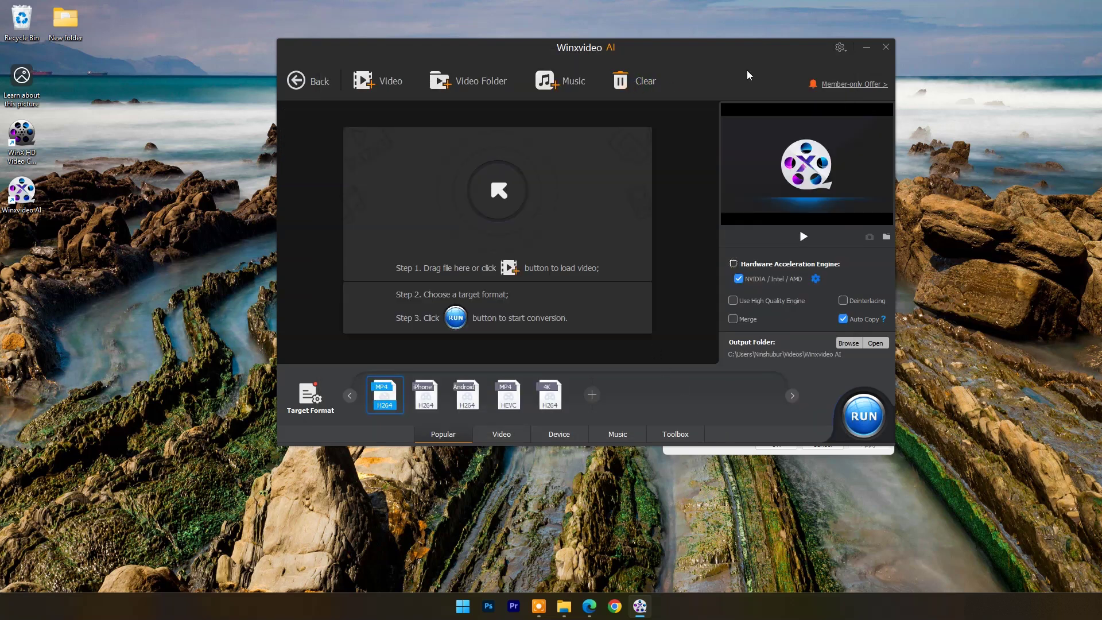
left_click(885, 47)
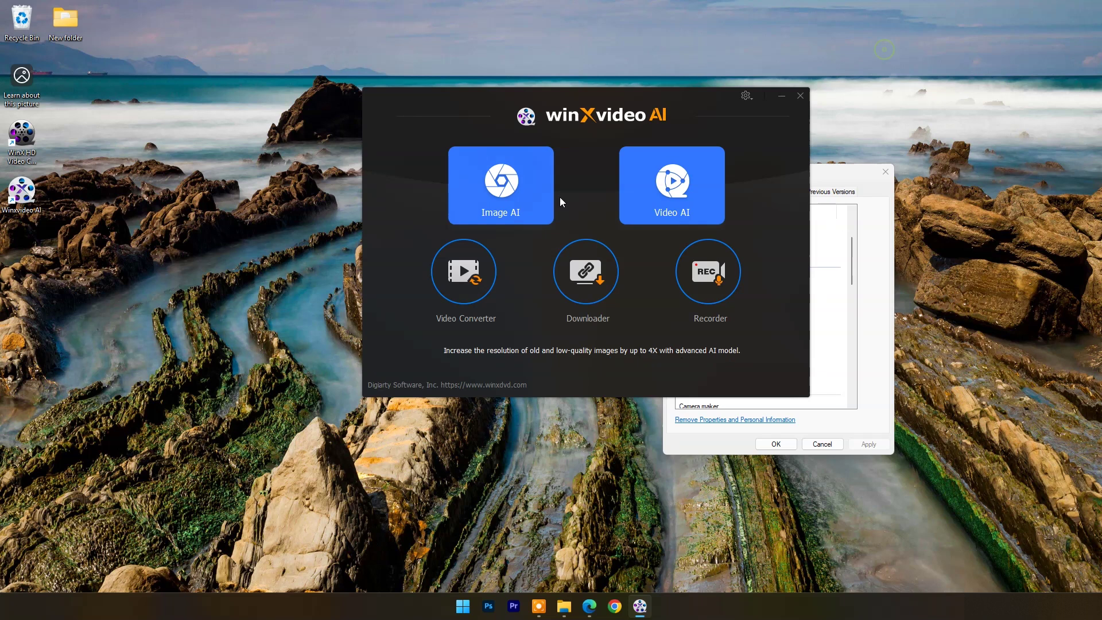
left_click(581, 276)
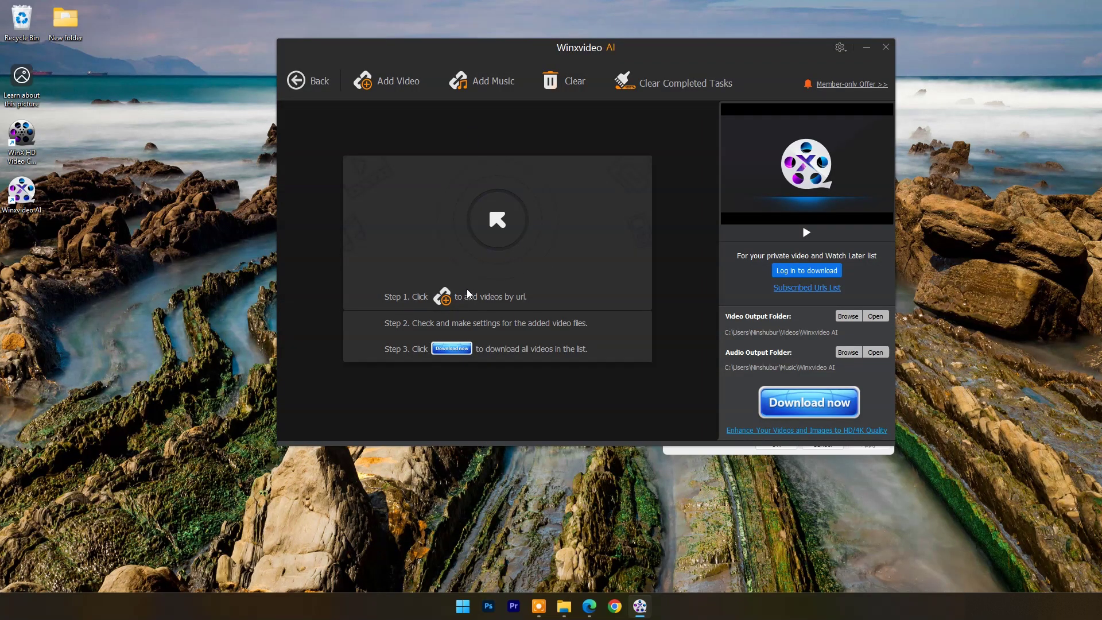
Switch to Edge, open the BIGGEST LAUGHS video on the Max Amini YouTube channel, copy its URL, and minimize the browser.
left_click(589, 606)
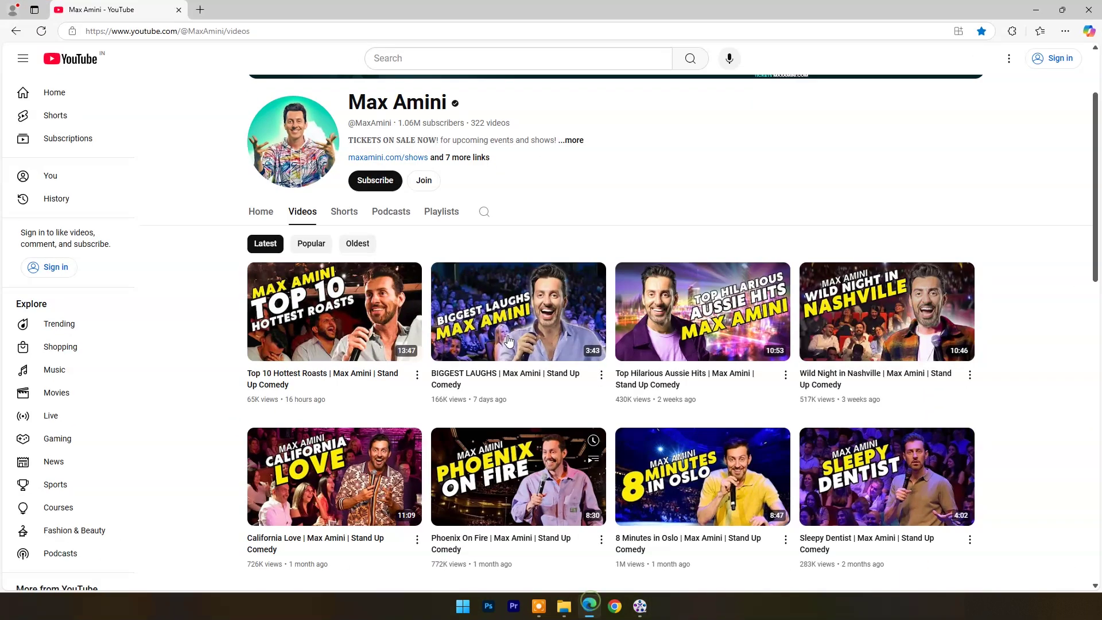
left_click(500, 306)
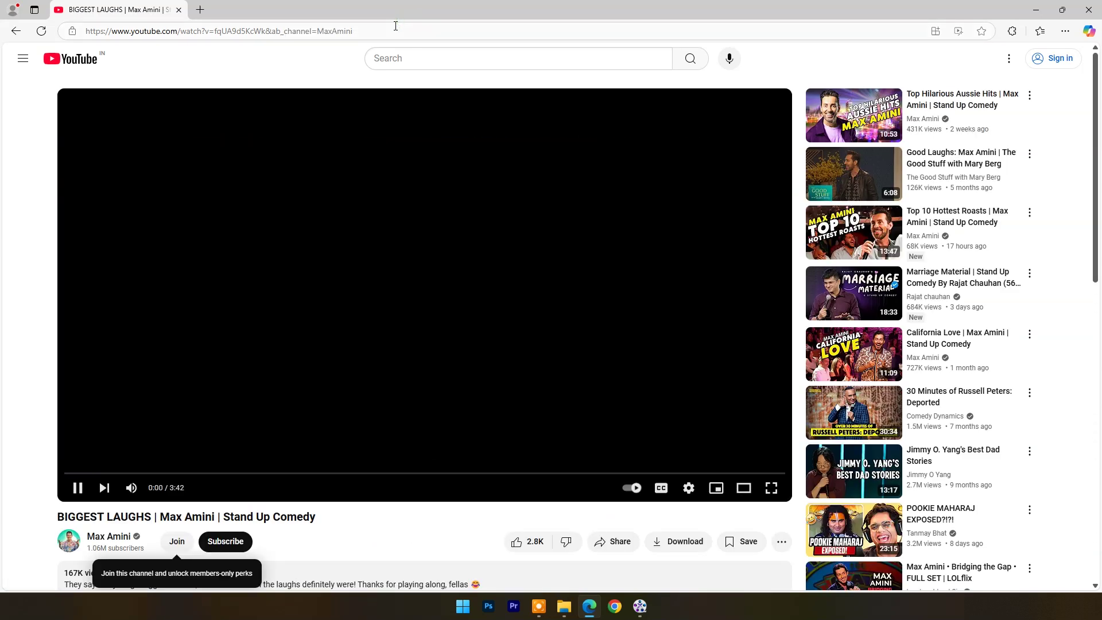
left_click(402, 31)
key("super+c")
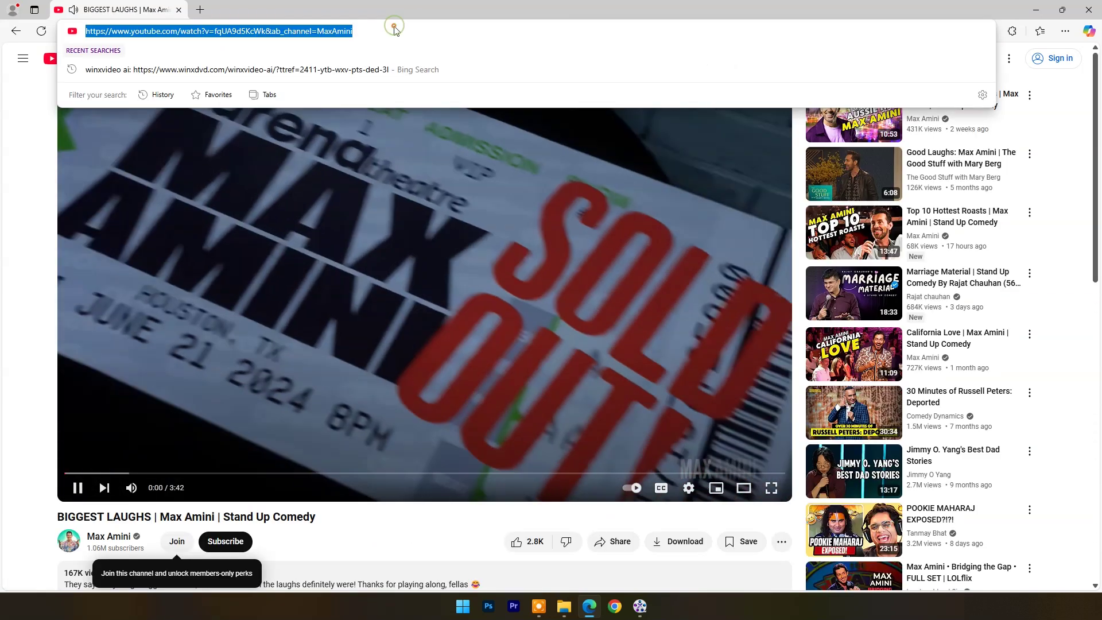
right_click(395, 30)
left_click(427, 155)
left_click(306, 218)
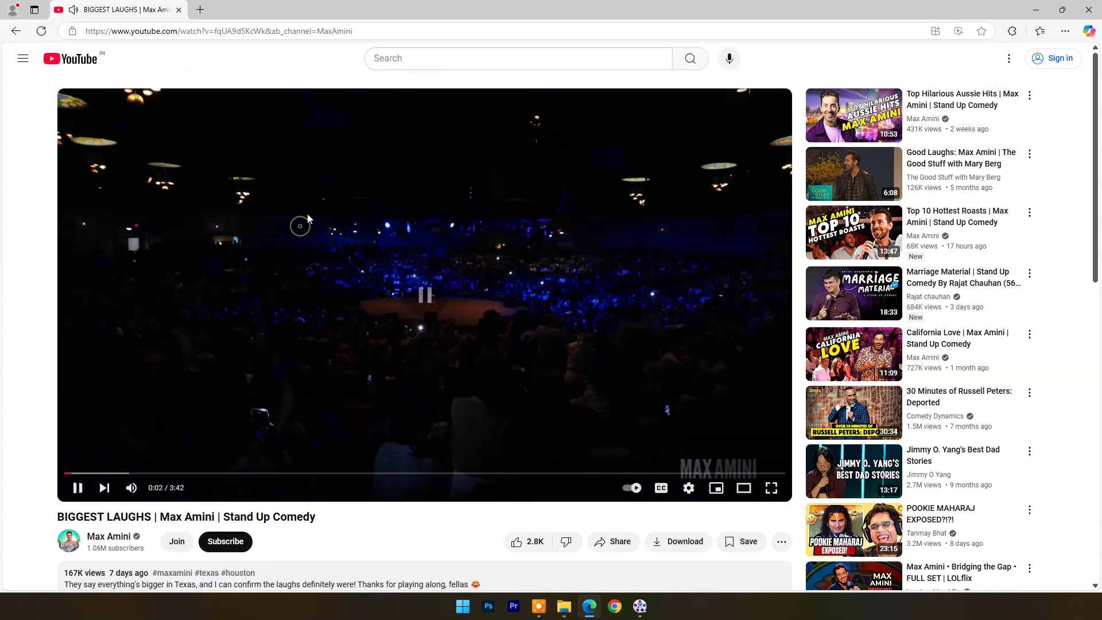
left_click(1037, 10)
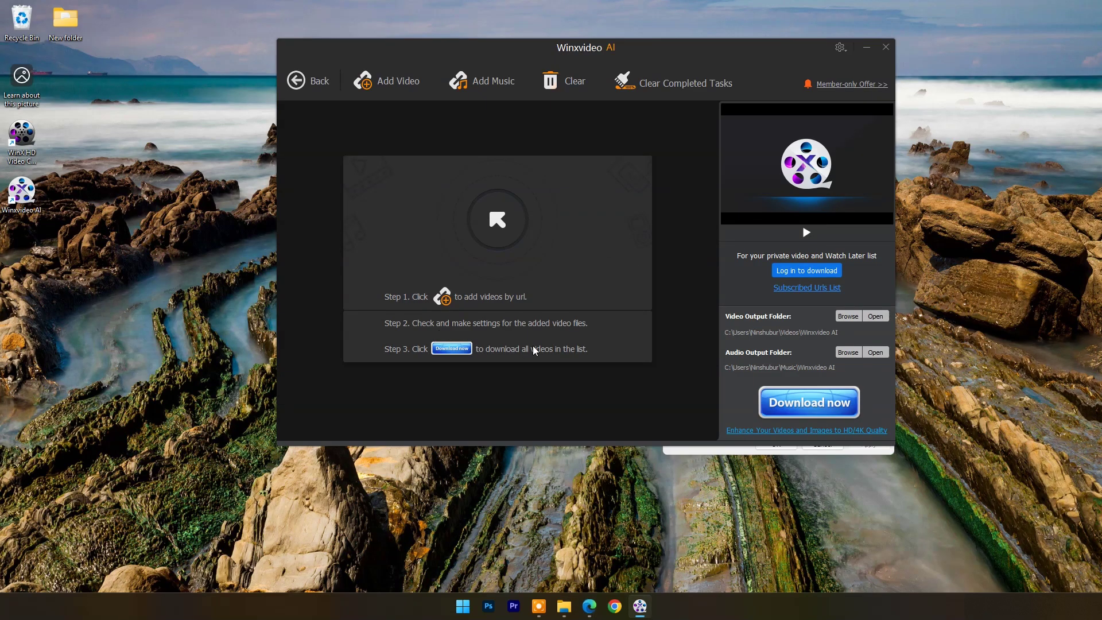
Add a video to the Downloader by replacing the prefilled address with the copied YouTube URL and analyzing it.
left_click(404, 84)
left_click_drag(538, 110, 299, 110)
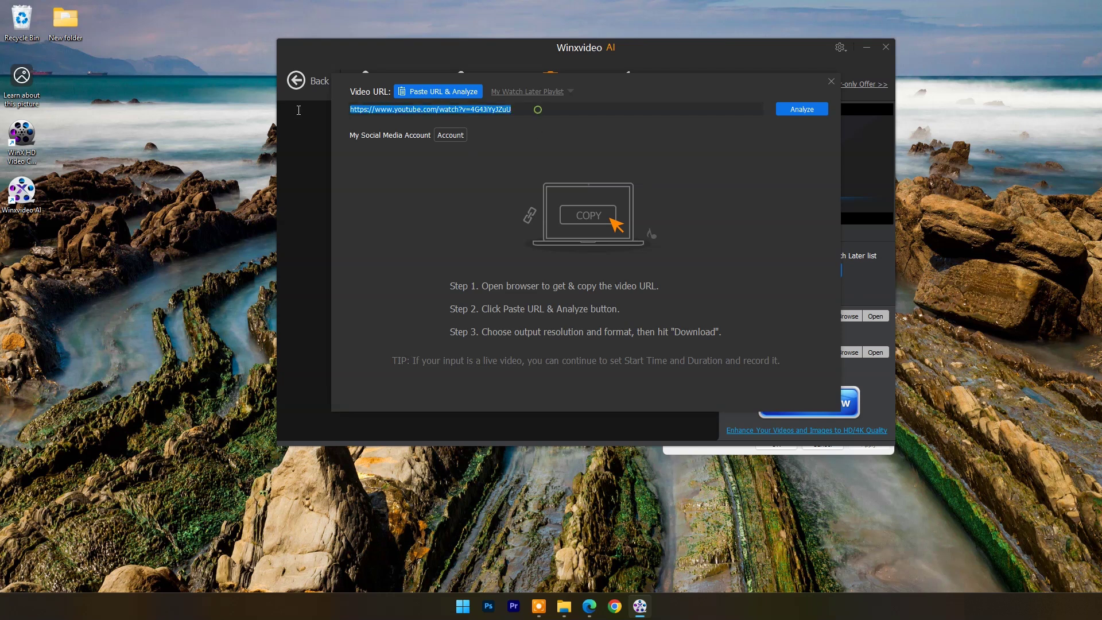
key("Delete")
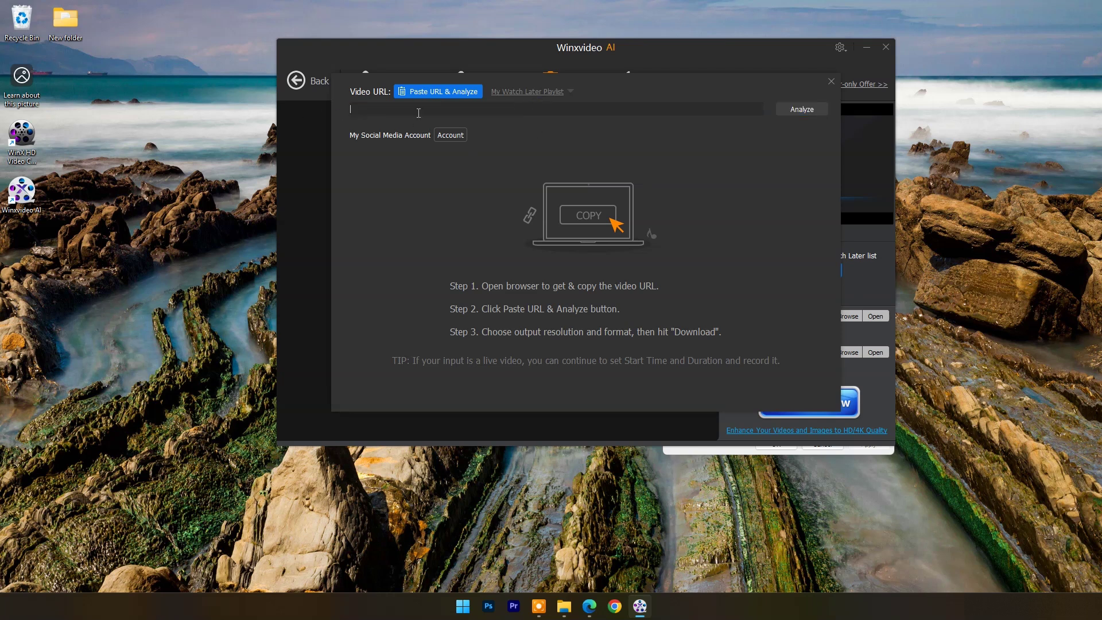
right_click(418, 113)
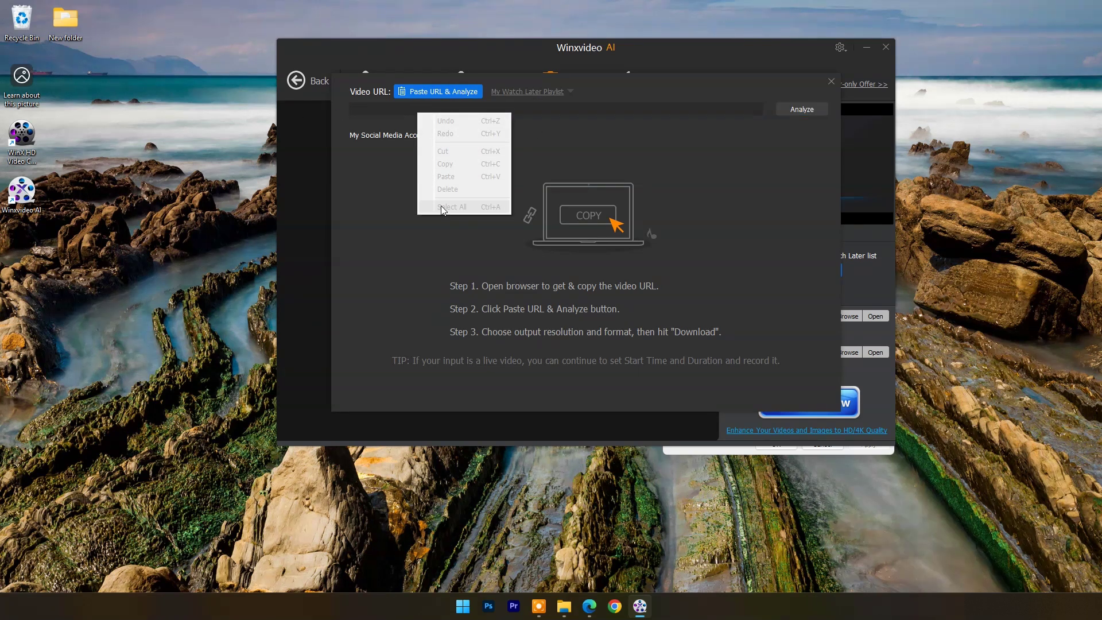
left_click(447, 175)
left_click(803, 111)
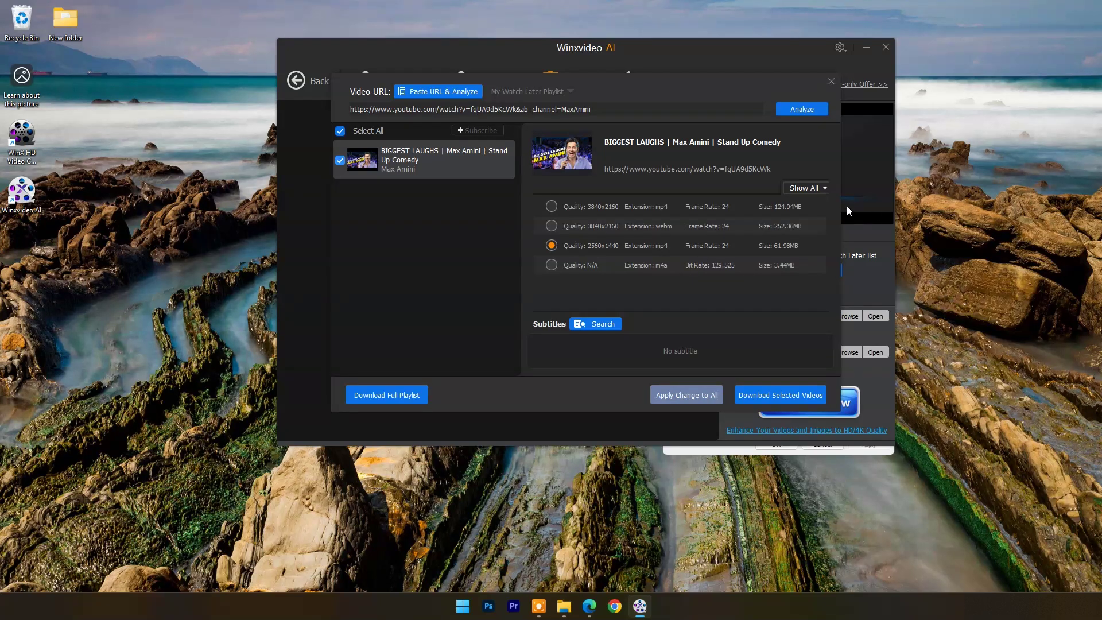
Expand the list of available qualities, choose the 42.10MB 1920x1080 mp4 version, and download the selected video.
left_click(824, 189)
mouse_move(824, 198)
left_mouse_down()
mouse_move(825, 307)
mouse_move(825, 197)
left_mouse_up()
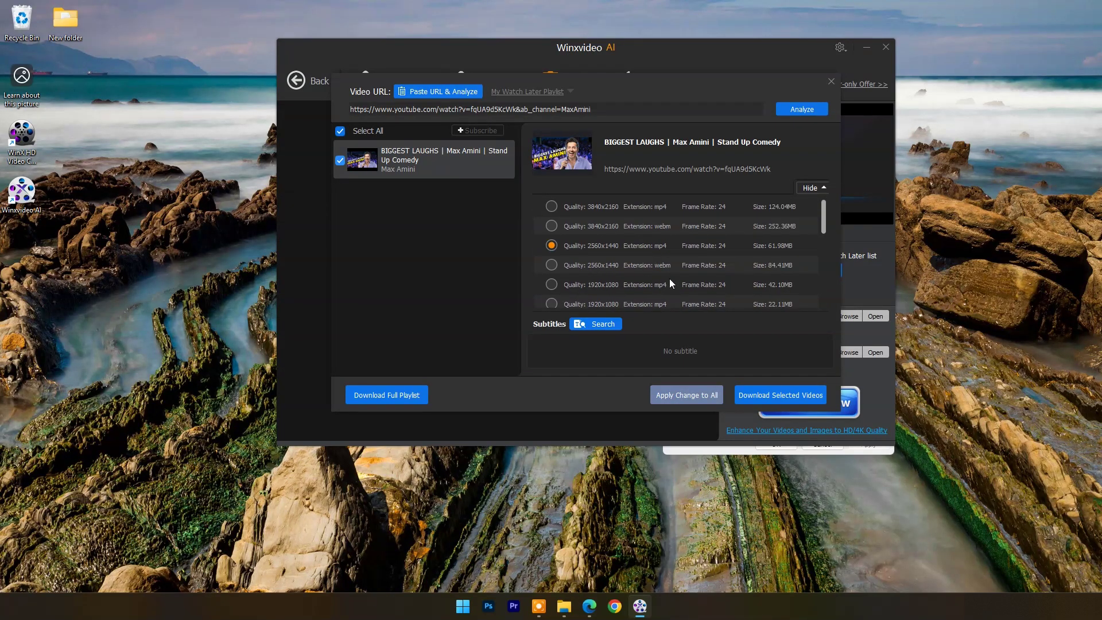
left_click(552, 285)
left_click(779, 396)
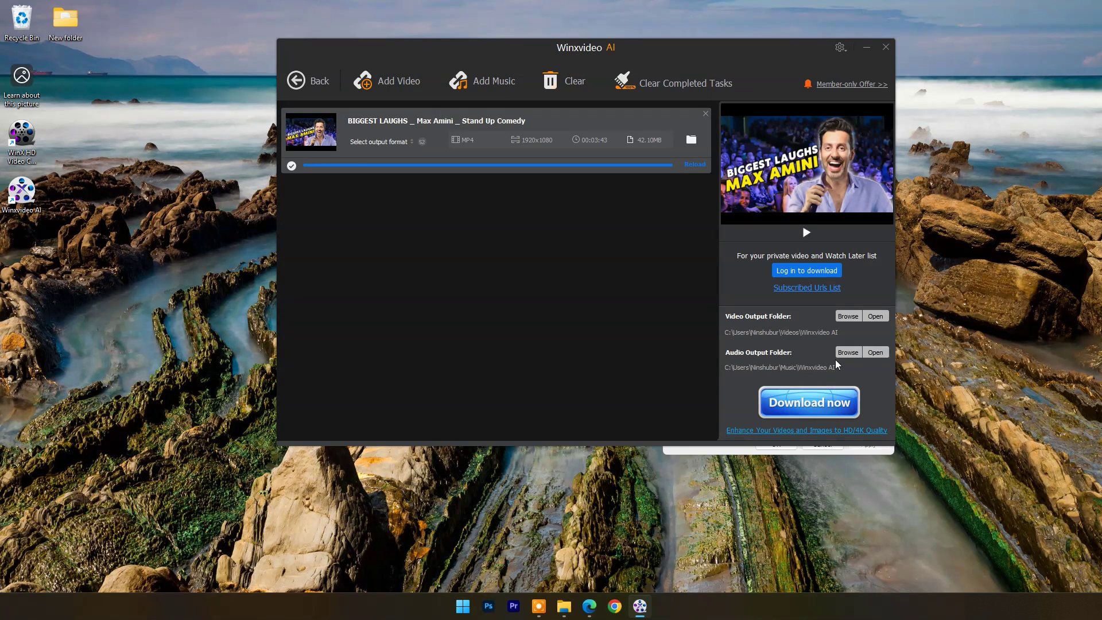
Open the video output folder, examine the detailed properties of the downloaded BIGGEST LAUGHS file, and close its properties.
left_click(874, 317)
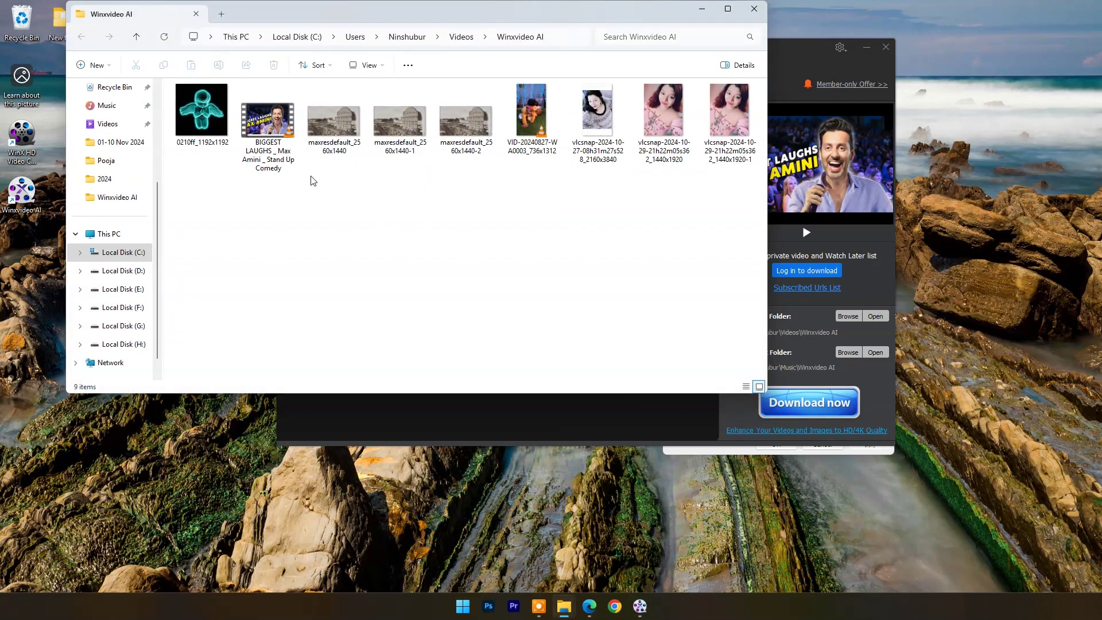
left_click(264, 126)
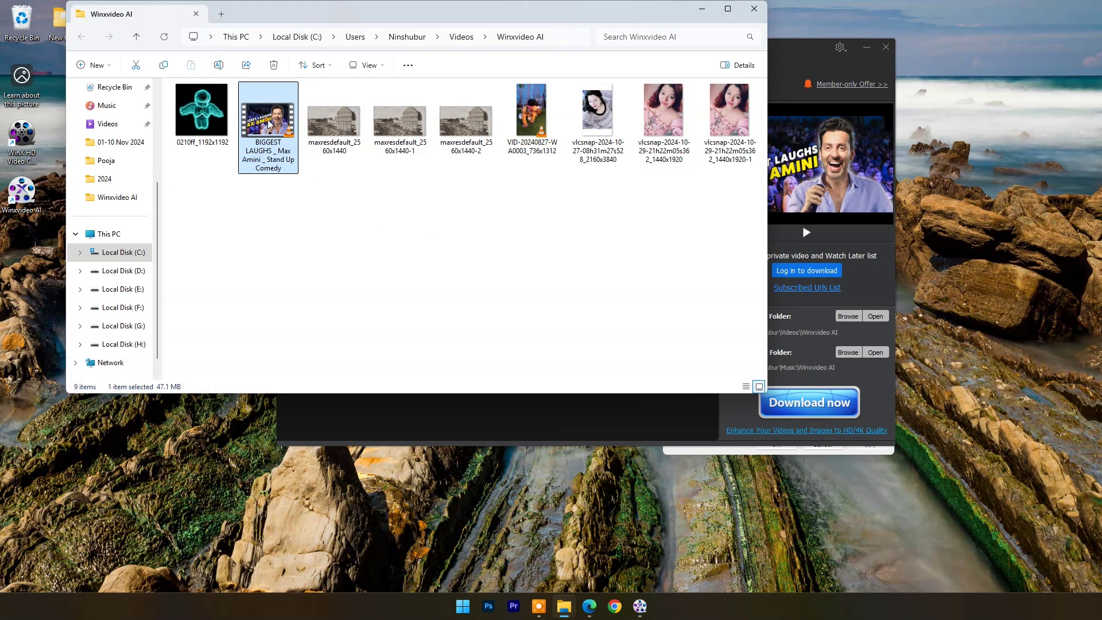
key("shift+F10")
left_click(331, 276)
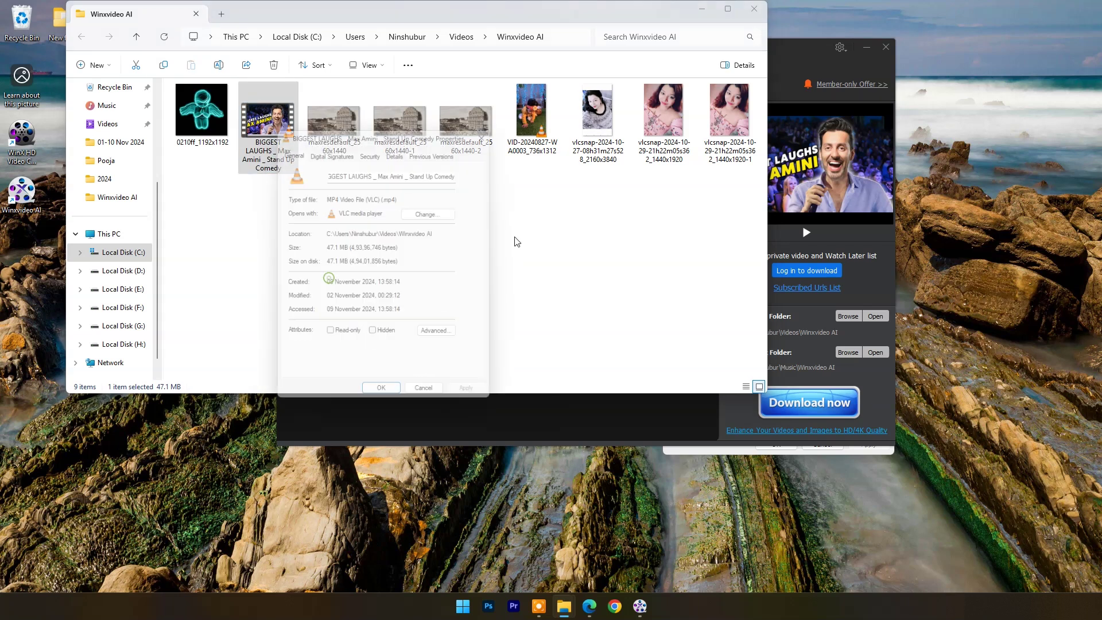
left_click(399, 148)
scroll(396, 276, "down", 3)
scroll(402, 252, "up", 3)
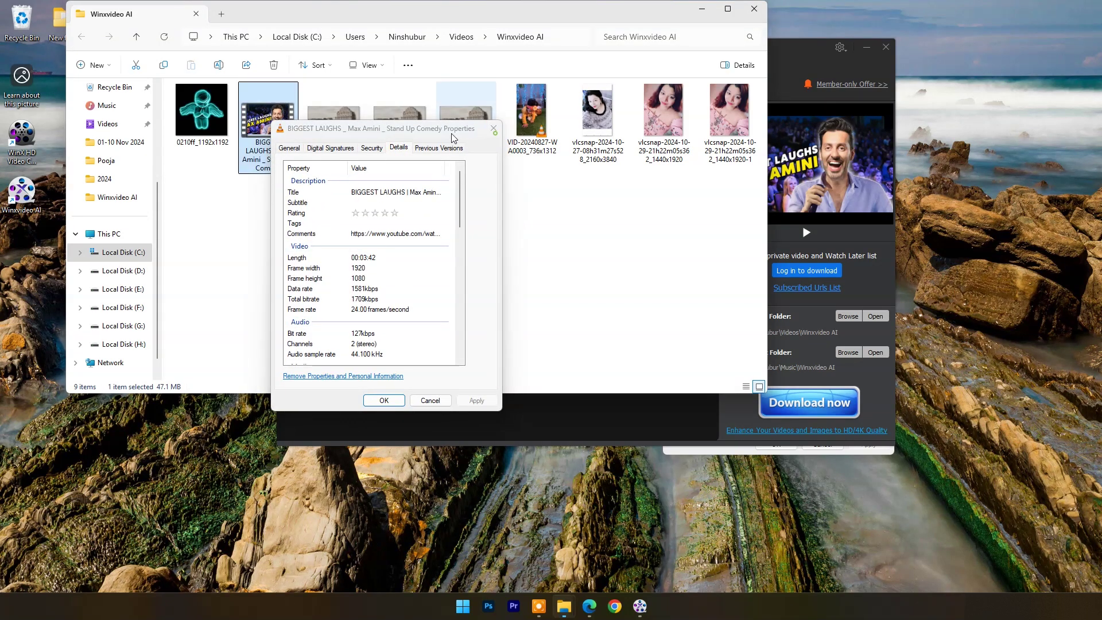
key("Escape")
Play the downloaded BIGGEST LAUGHS video from the output folder in full screen.
key("Return")
double_click(514, 270)
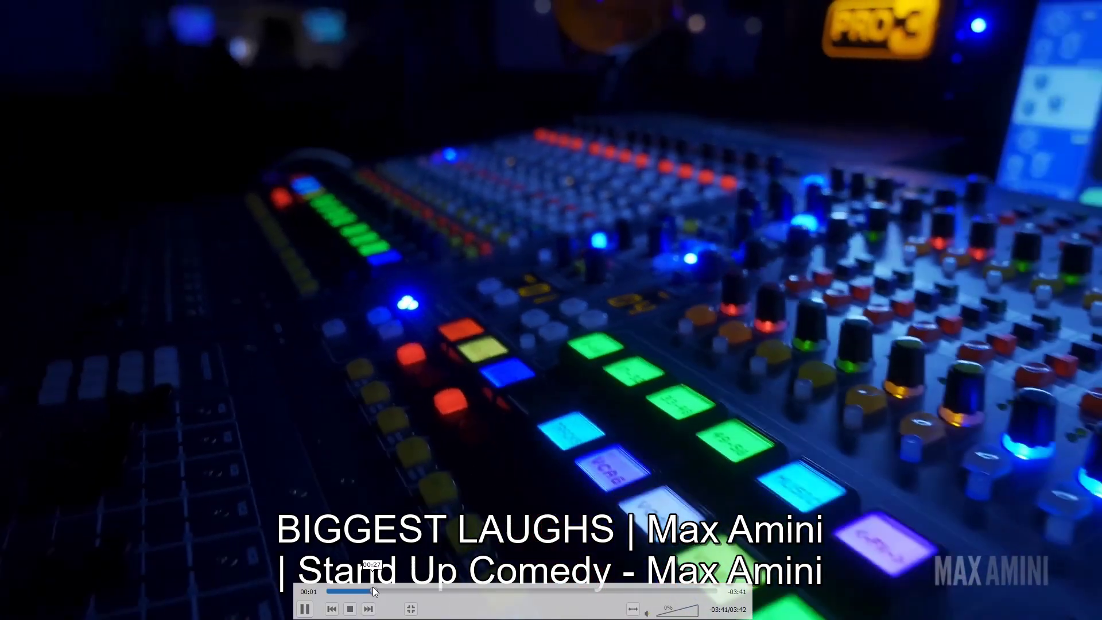
Skip ahead to several points in the playing BIGGEST LAUGHS video to check its playback, and quit the video player.
left_click(373, 587)
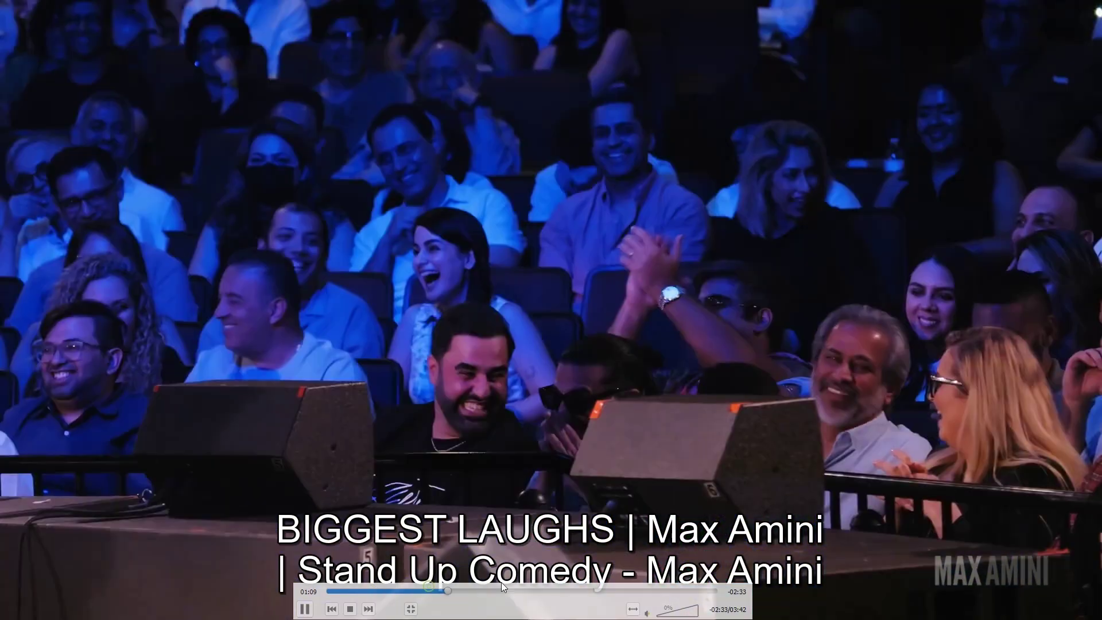
left_click(456, 585)
right_click(669, 187)
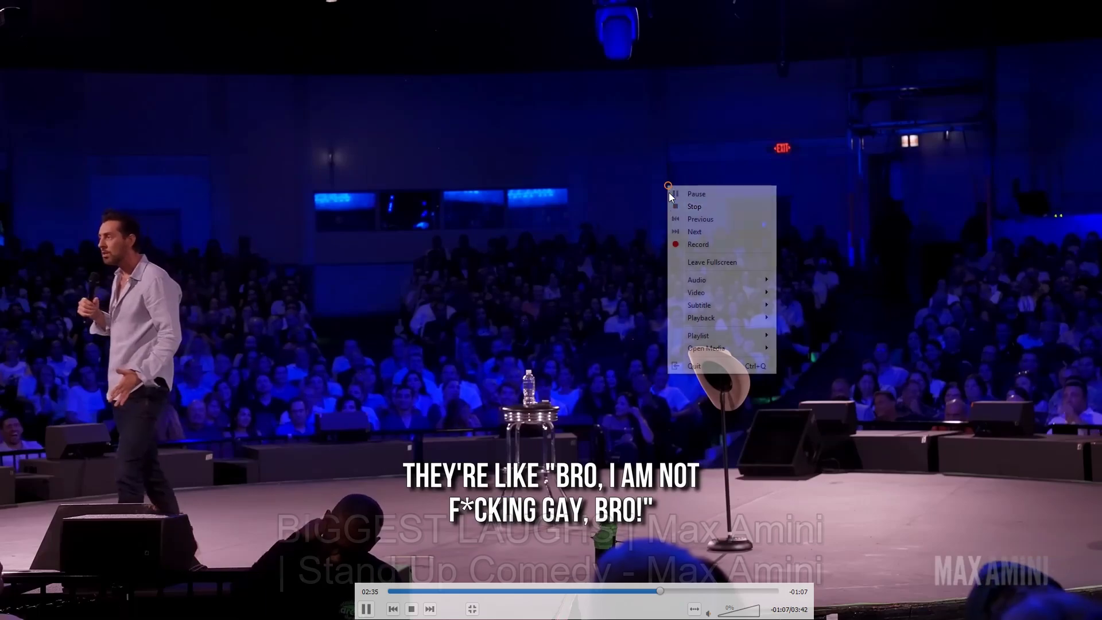
left_click(686, 375)
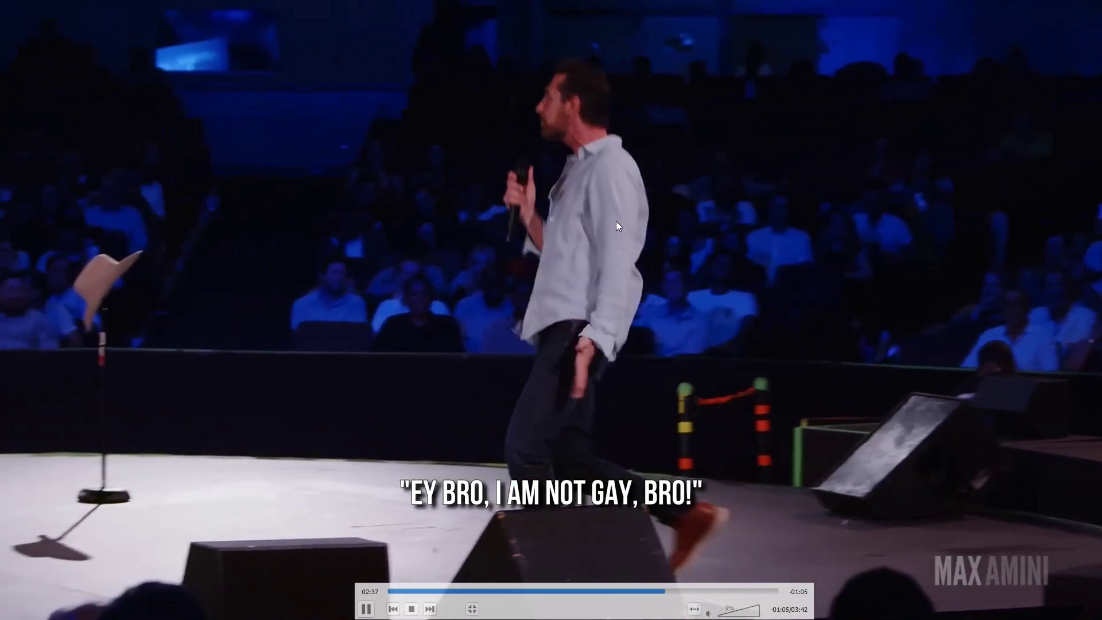
right_click(615, 221)
left_click(649, 400)
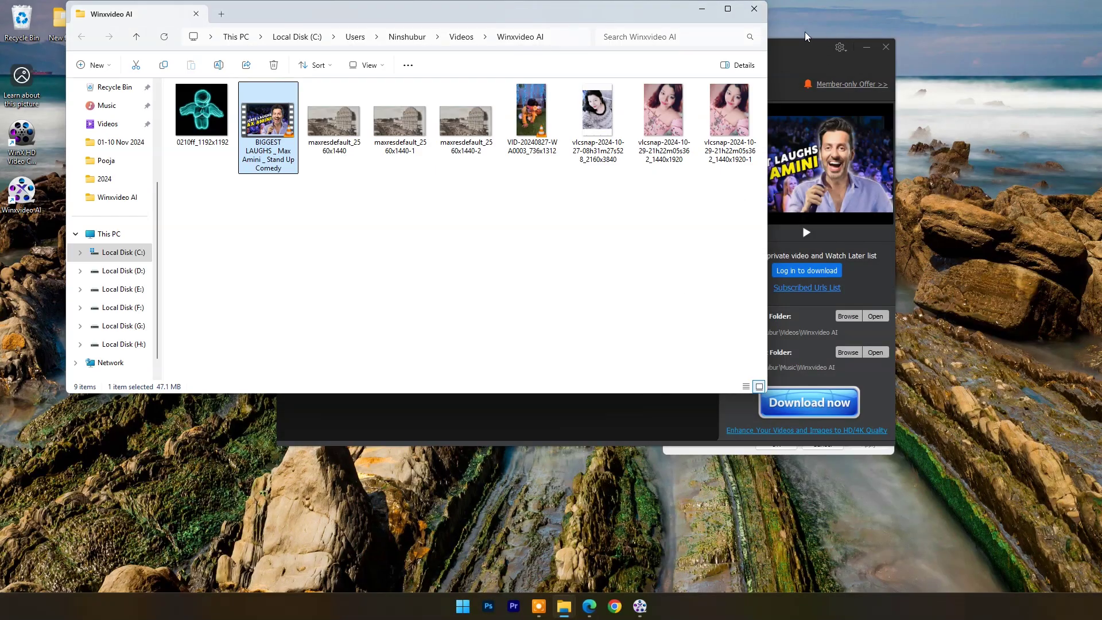
Minimize the output folder window and close both the Downloader and the leftover file properties dialog.
left_click(704, 10)
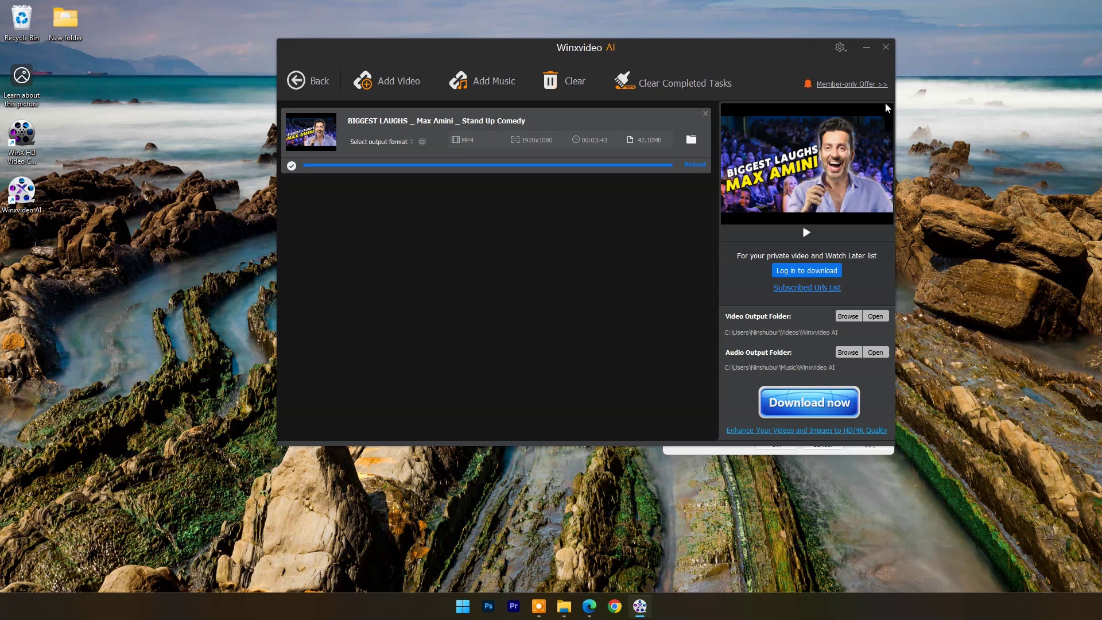
left_click(888, 47)
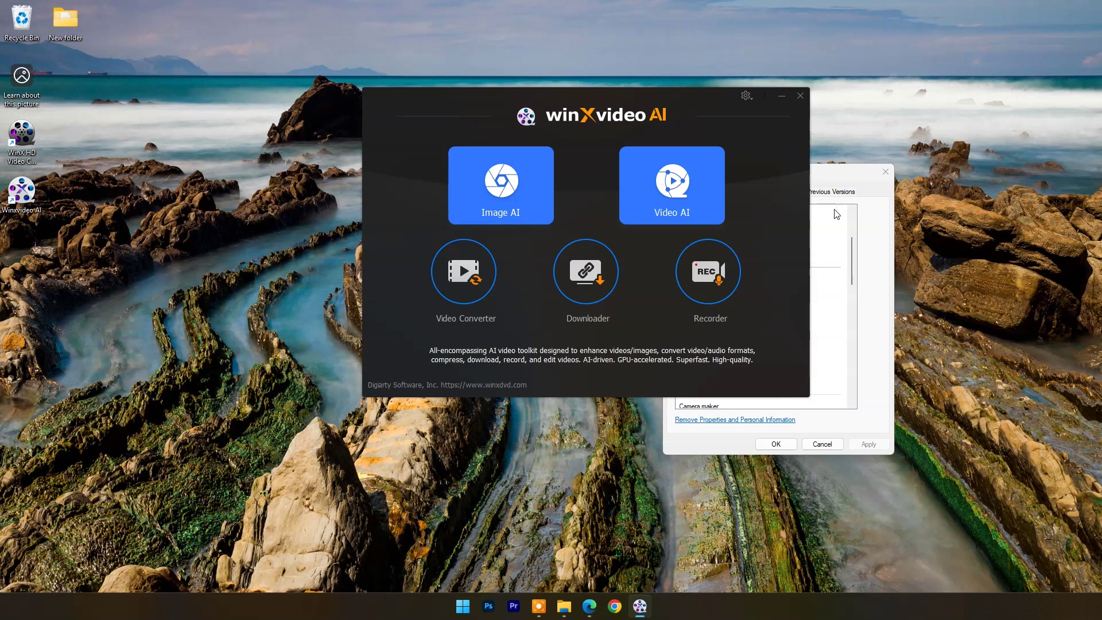
left_click(885, 172)
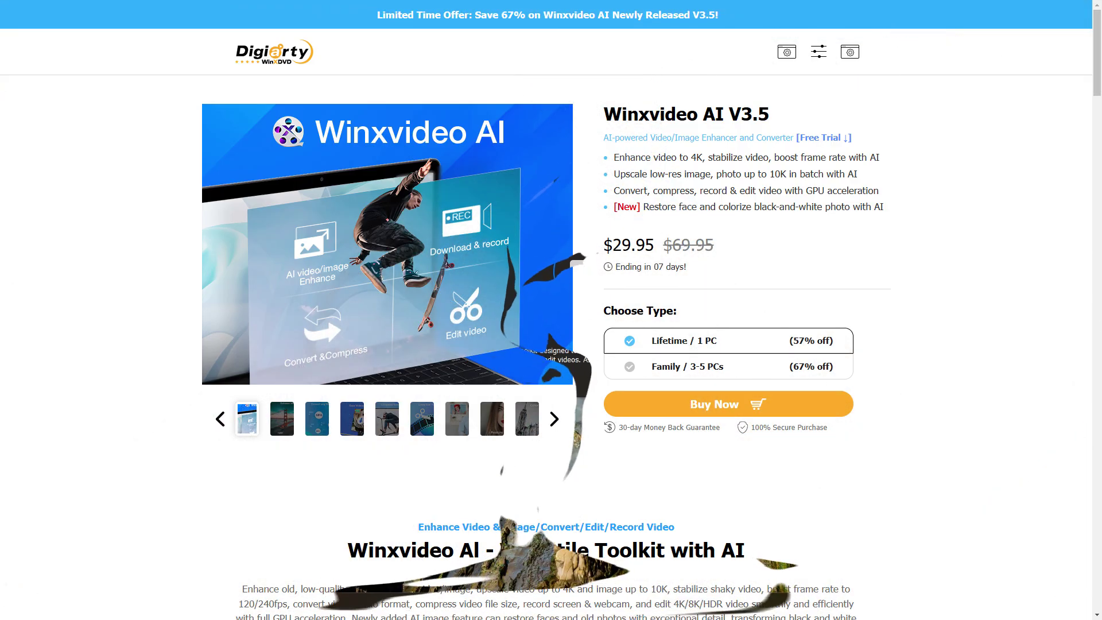